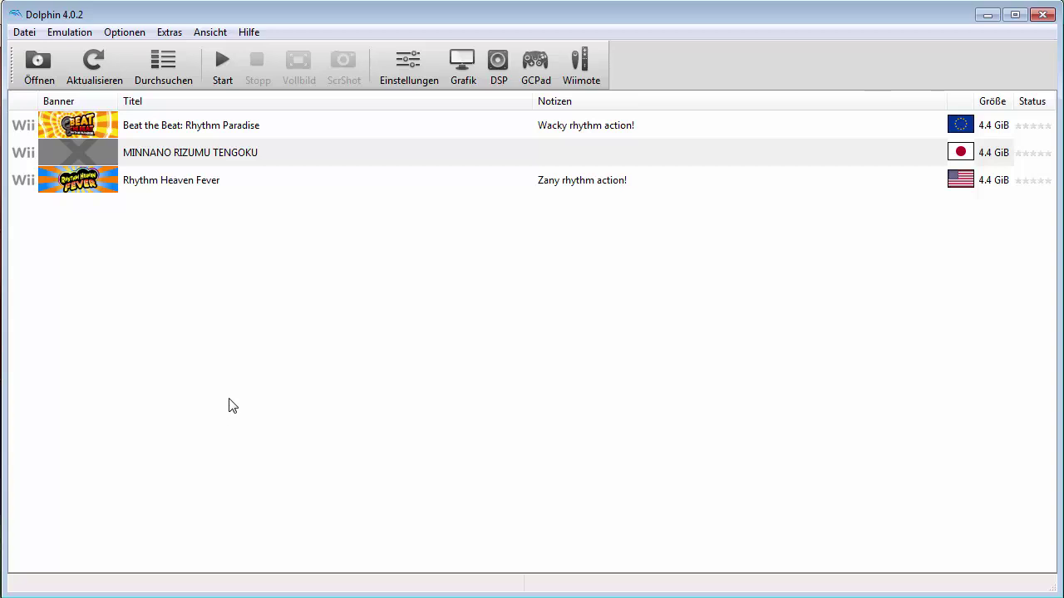
Launch Beat the Beat: Rhythm Paradise and advance past the wrist-strap notice and title screen to the file selection
left_click(190, 127)
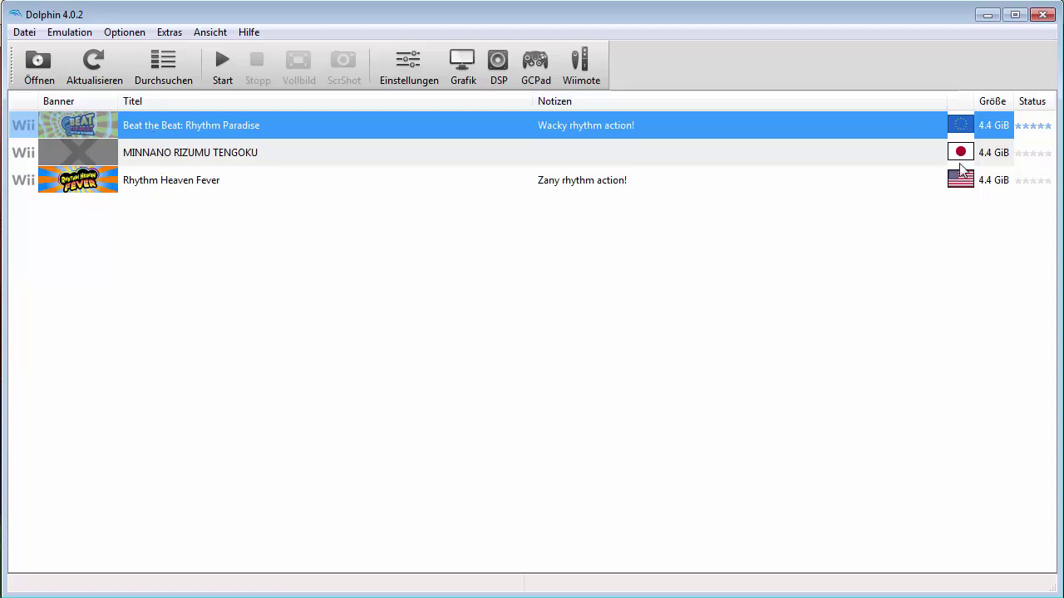
double_click(153, 129)
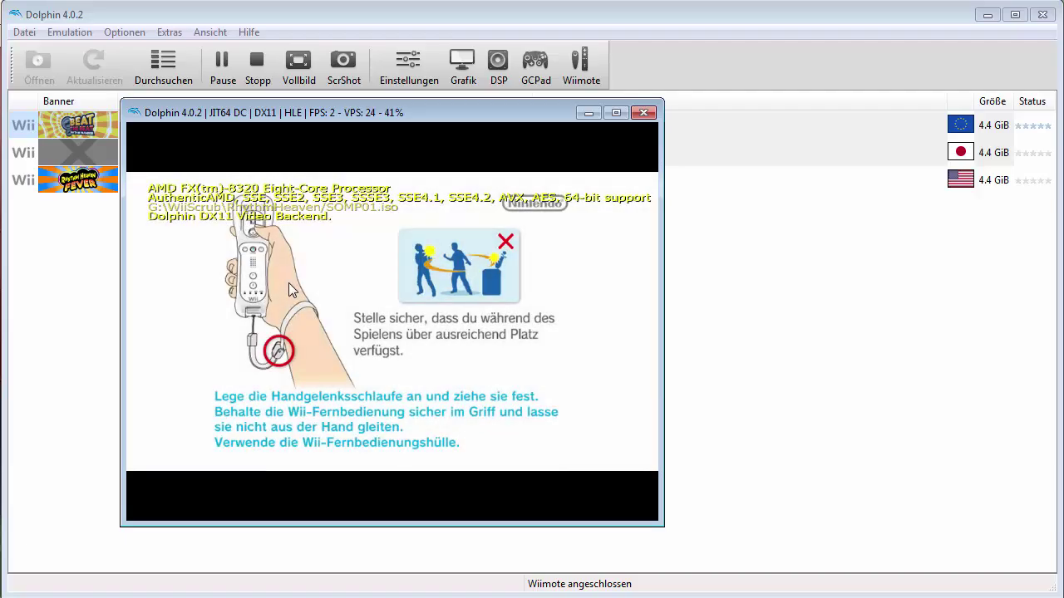
left_click(287, 277)
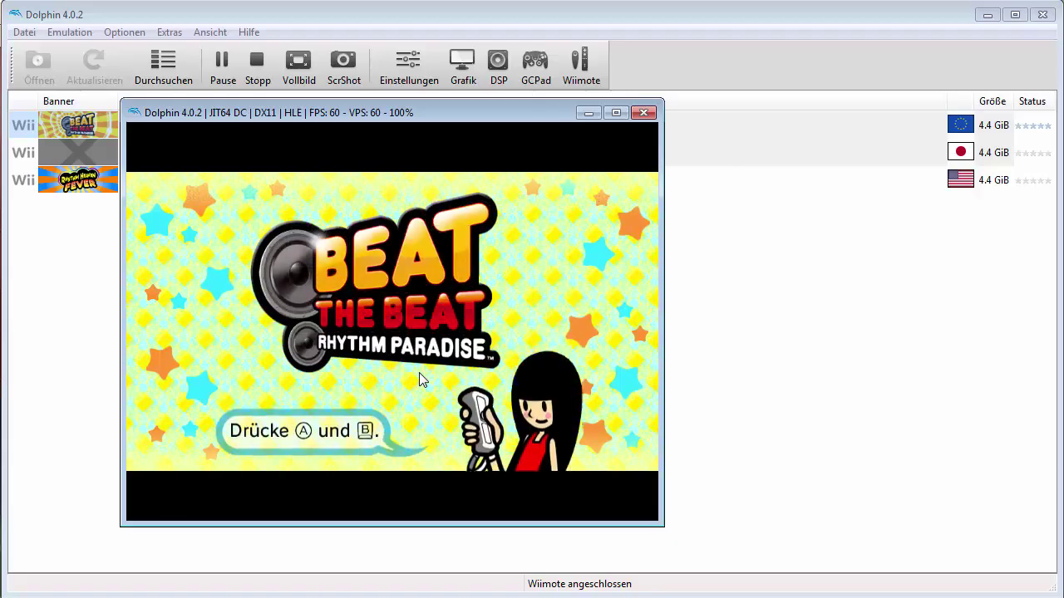
left_click(419, 373)
left_click(419, 374)
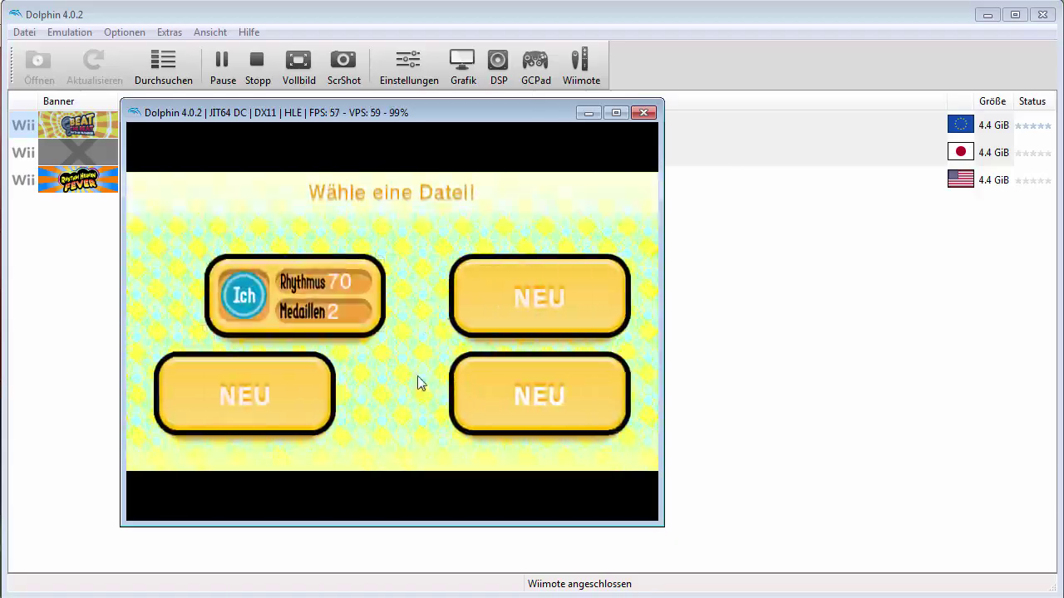
Open the existing save file "Ich" and start the Wippen rhythm game
left_click(418, 376)
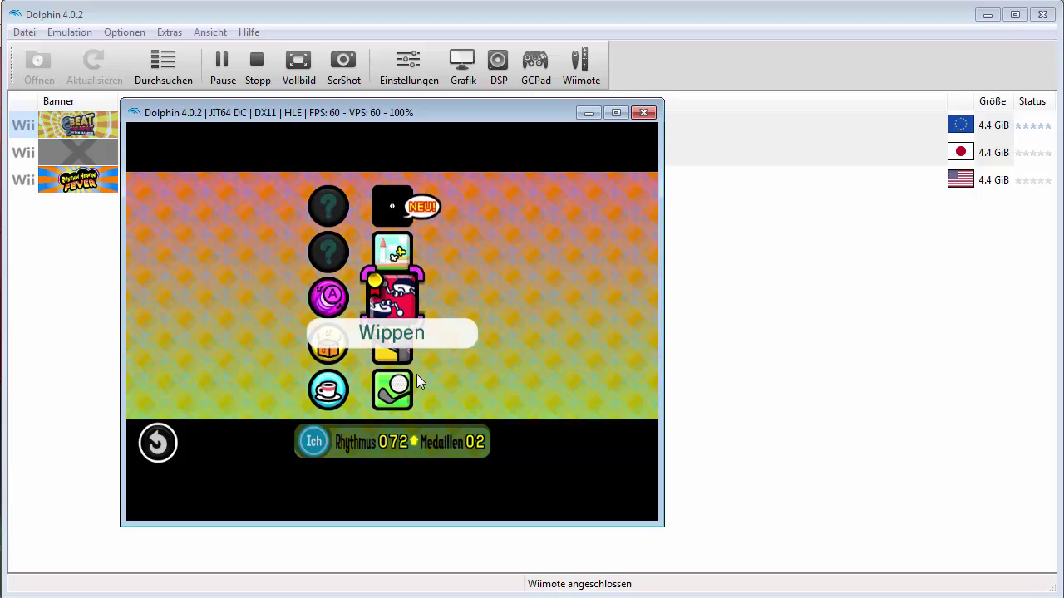
left_click(417, 374)
left_click(417, 374)
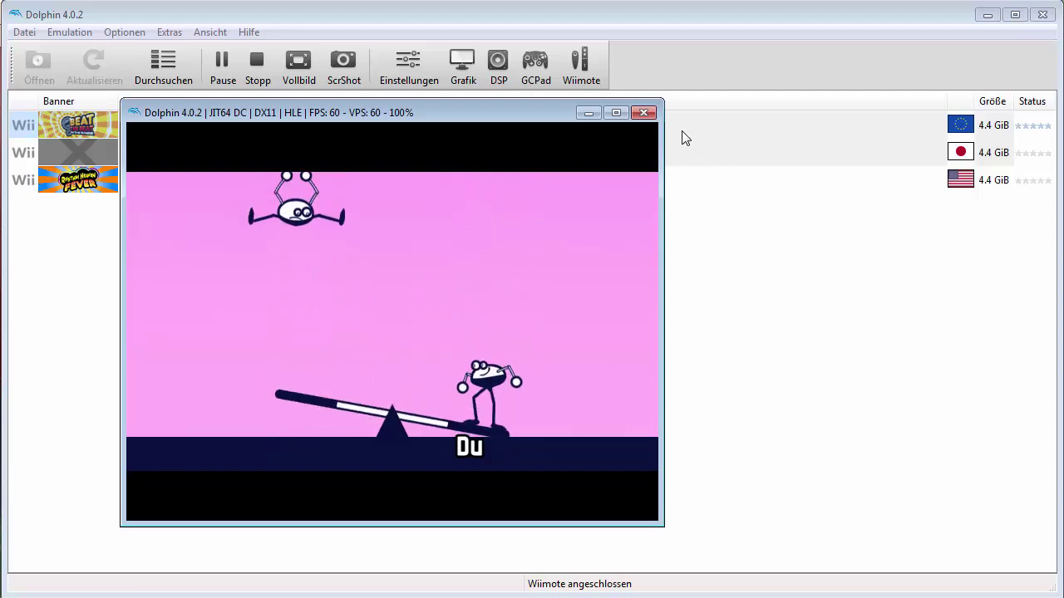
Stop the running emulation, confirm the stop, and close Dolphin
left_click(641, 111)
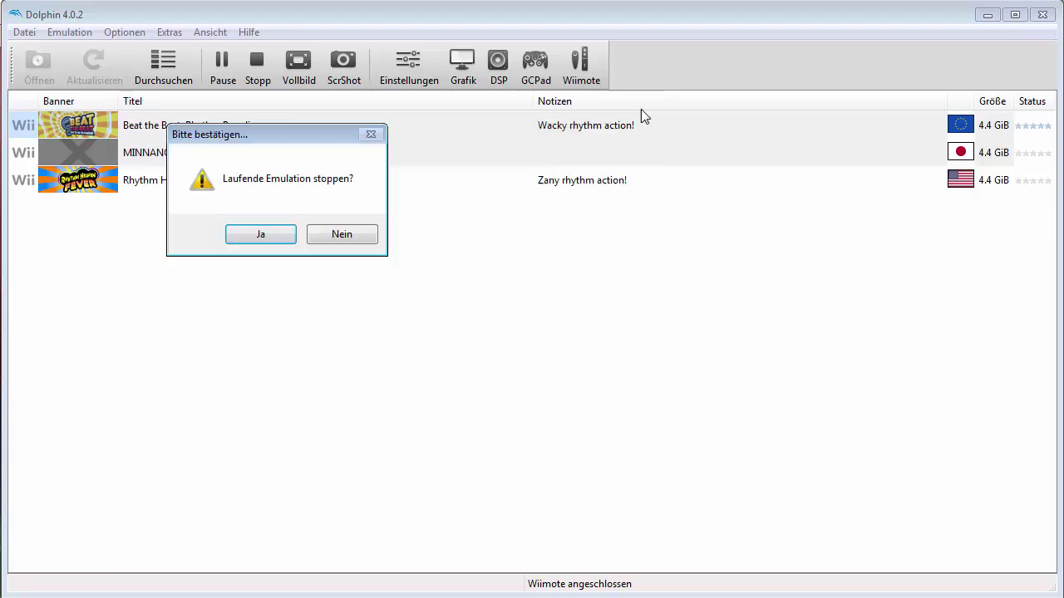
left_click(259, 235)
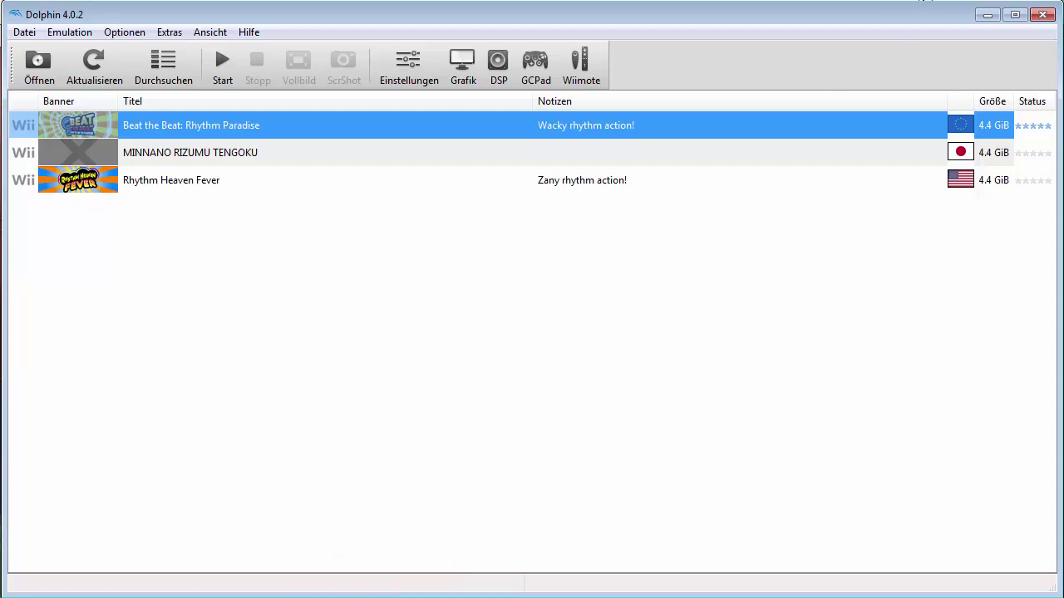
left_click(1042, 14)
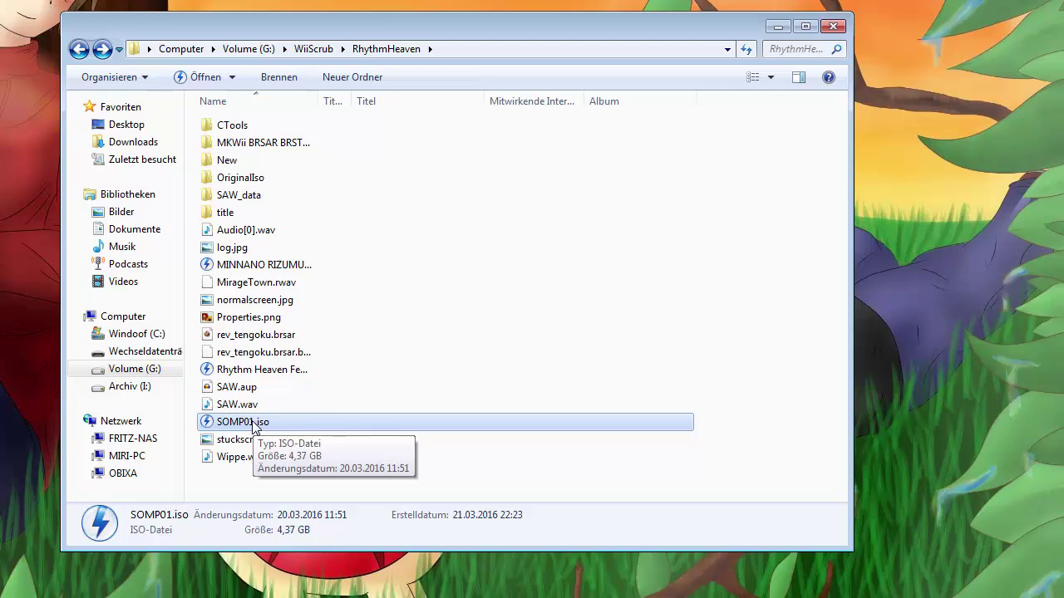
Go up to the WiiScrub folder and launch WIIScrubber.exe
left_click(321, 50)
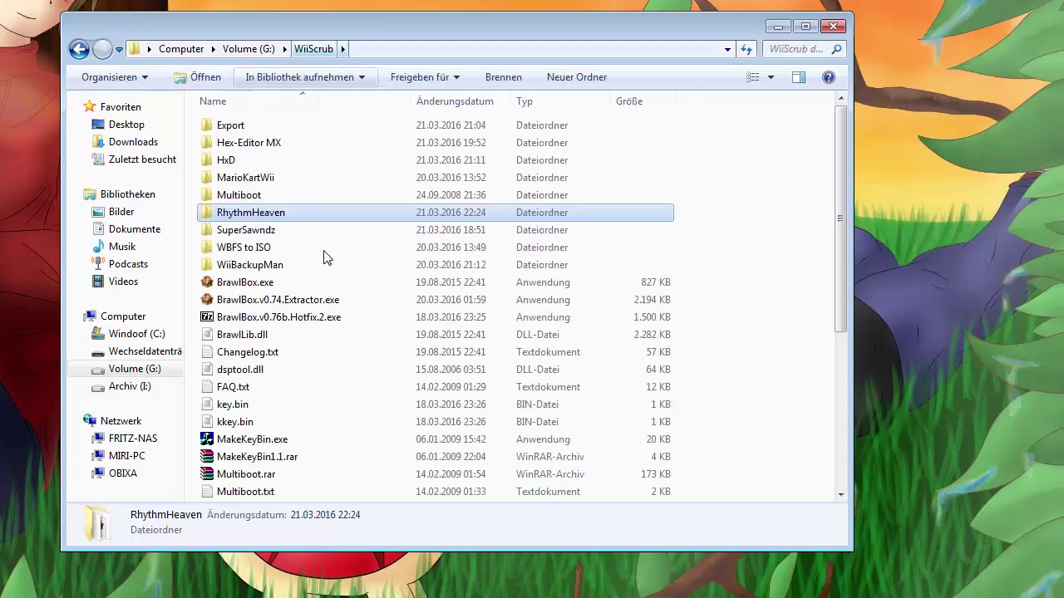
scroll(325, 257, "down", 5)
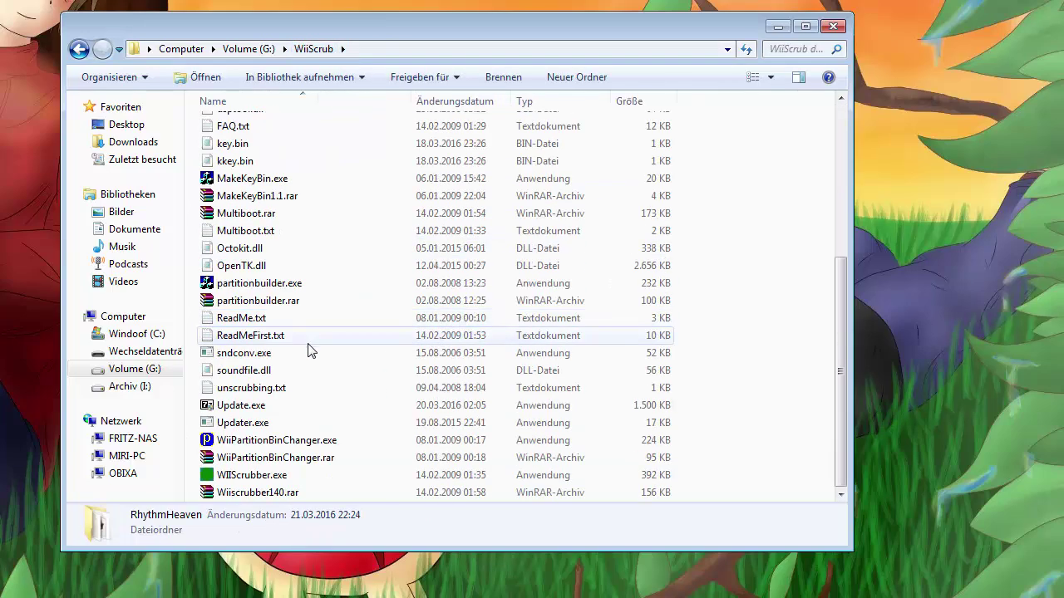
left_click(254, 475)
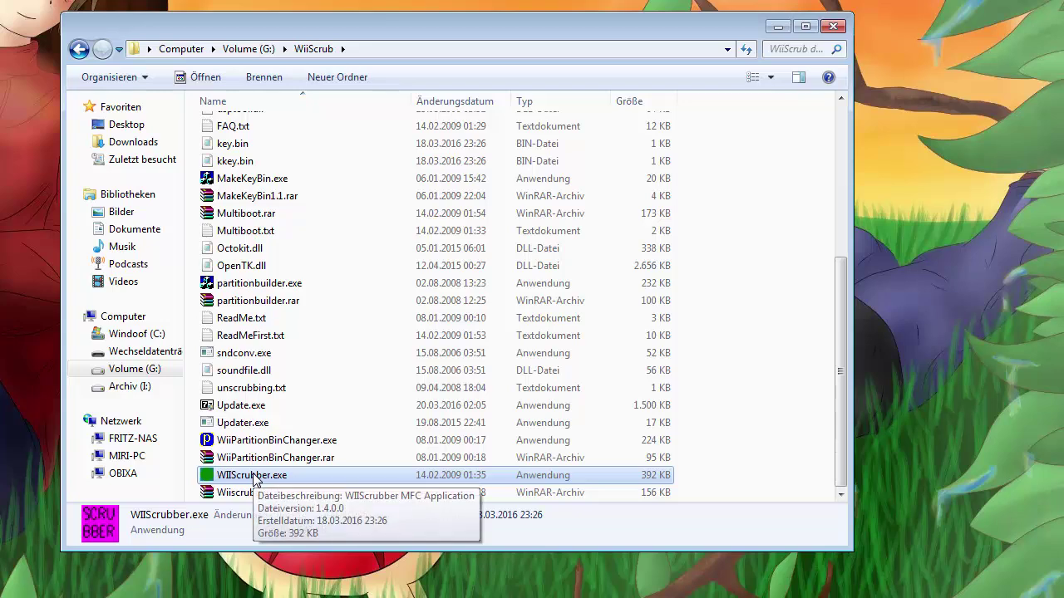
double_click(255, 475)
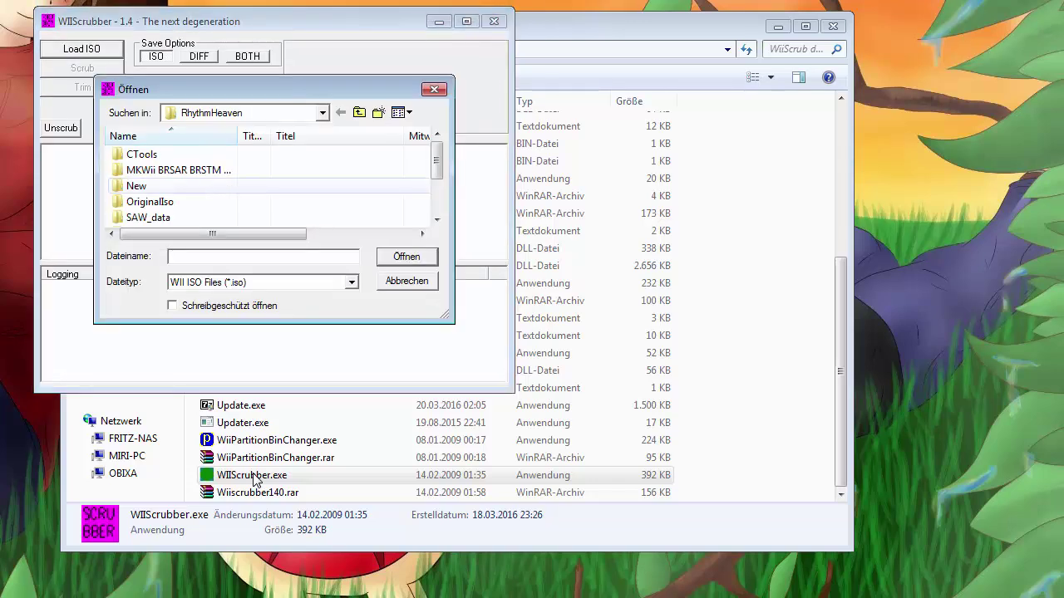
Load SOMP01.iso from the RhythmHeaven folder into WIIScrubber
scroll(179, 193, "down", 2)
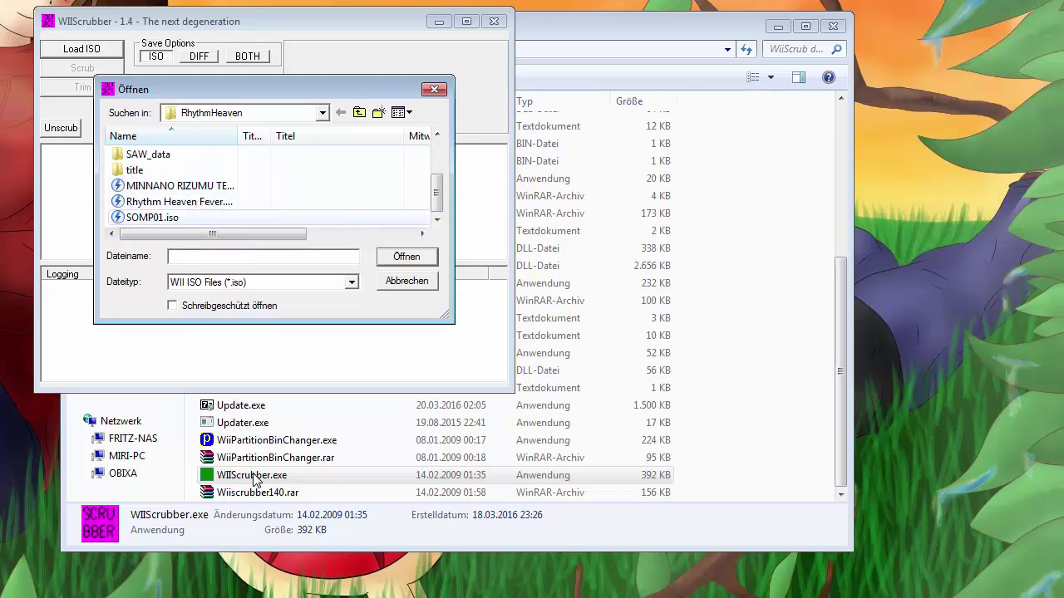
left_click(152, 217)
key("Return")
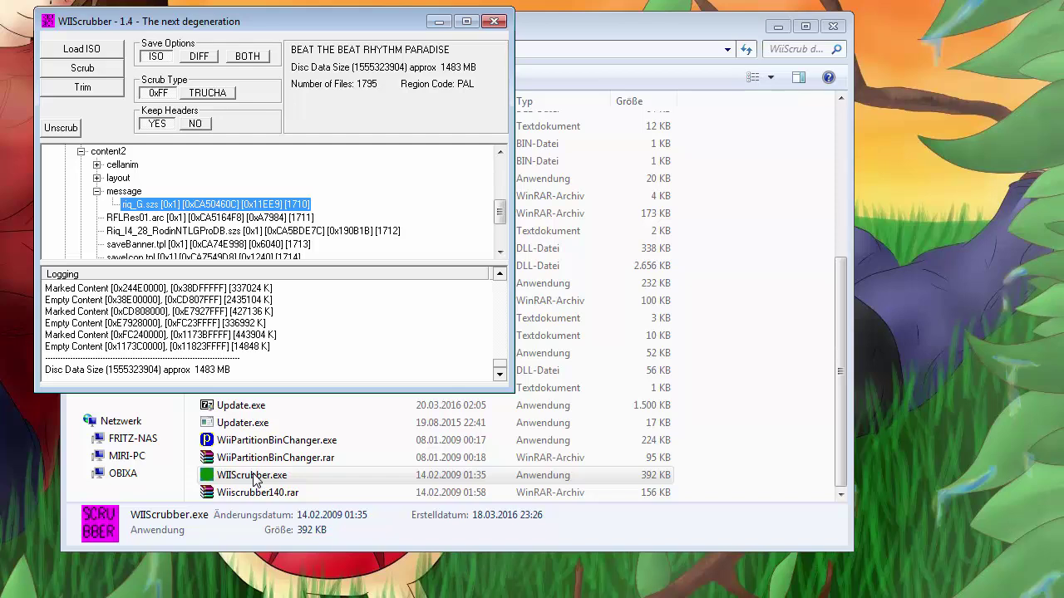
Collapse the message folder in the disc's file tree and expand the snd folder
key("Left")
key("Left")
scroll(255, 480, "down", 2)
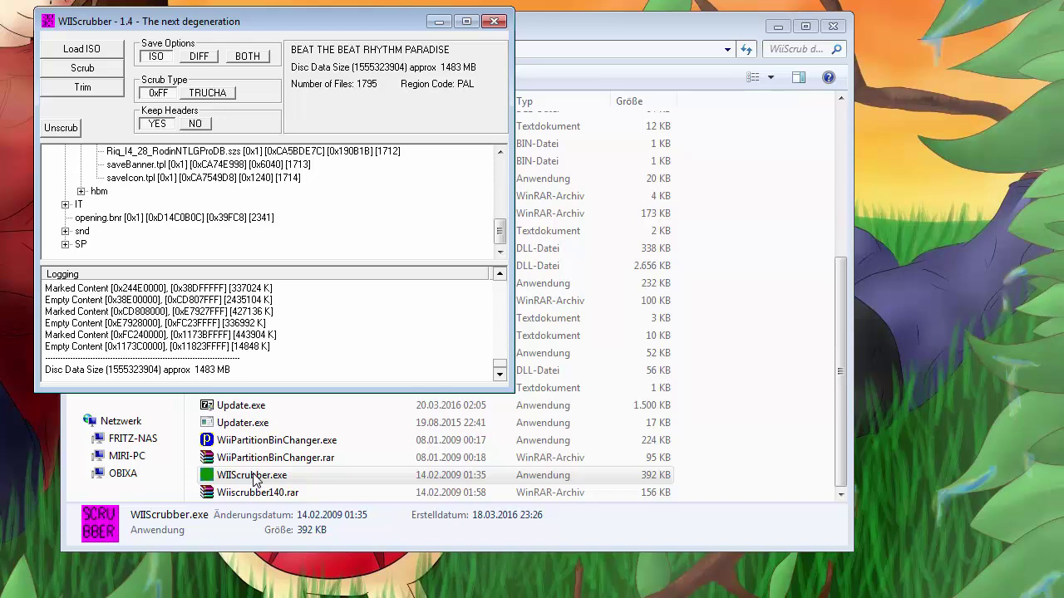
scroll(255, 480, "up", 2)
scroll(255, 480, "down", 2)
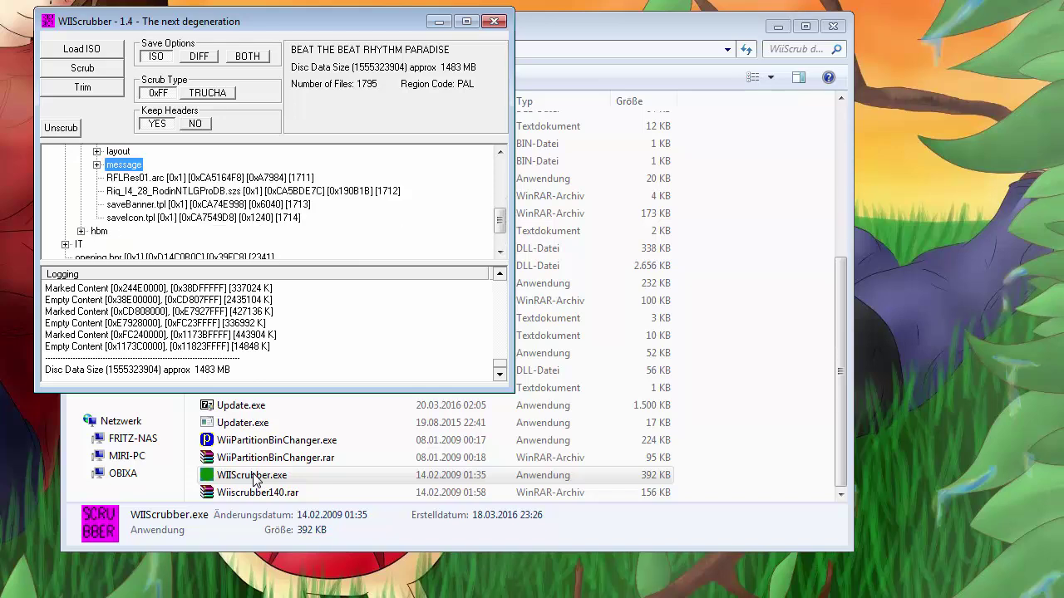
key("Right")
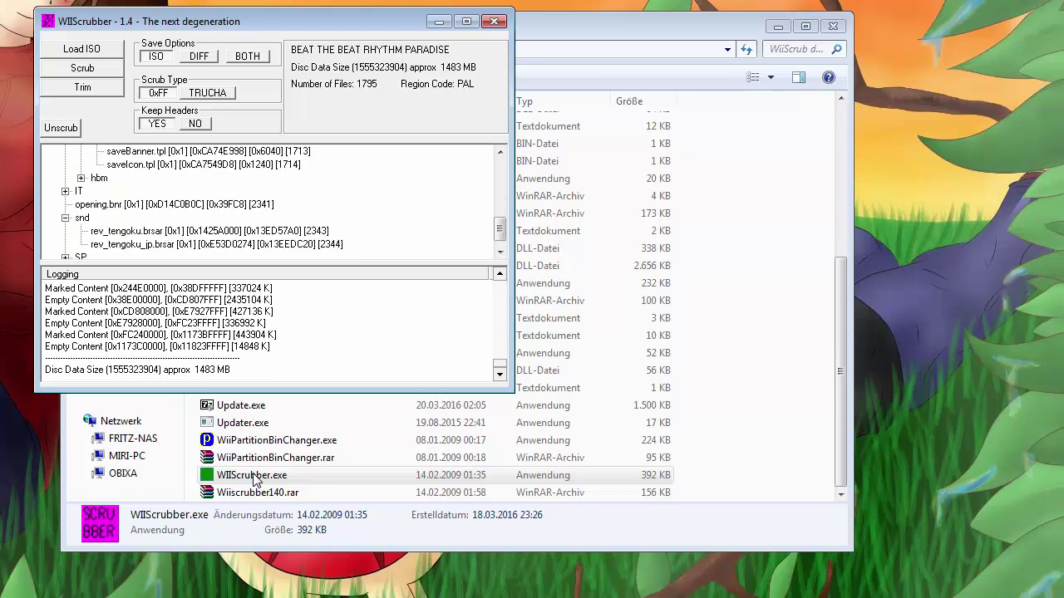
Examine the two sound archives in the snd folder, rev_tengoku.brsar and rev_tengoku_jp.brsar
key("Down")
key("Down")
key("Up")
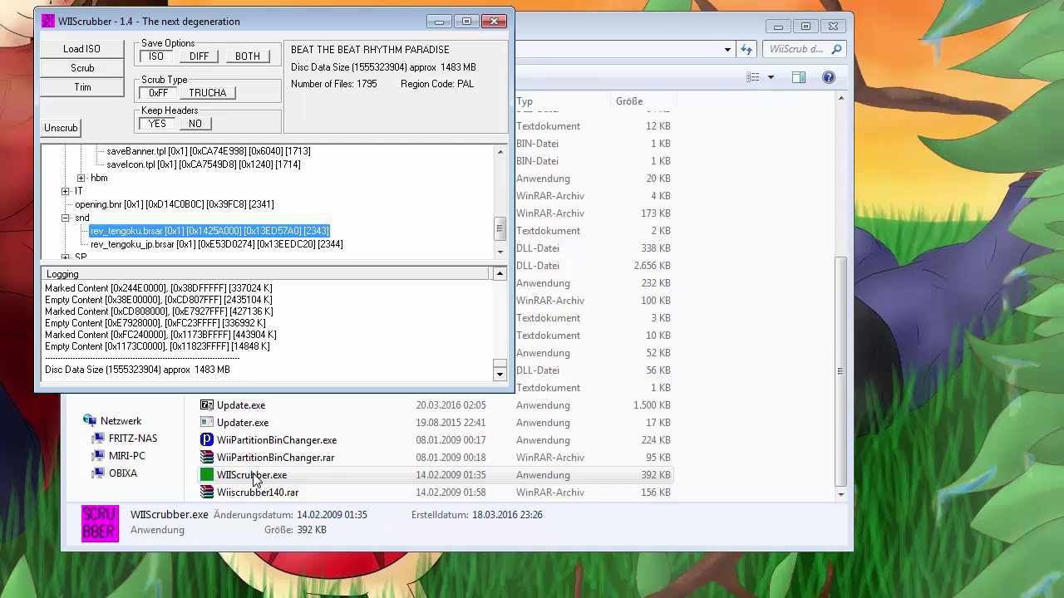
key("Down")
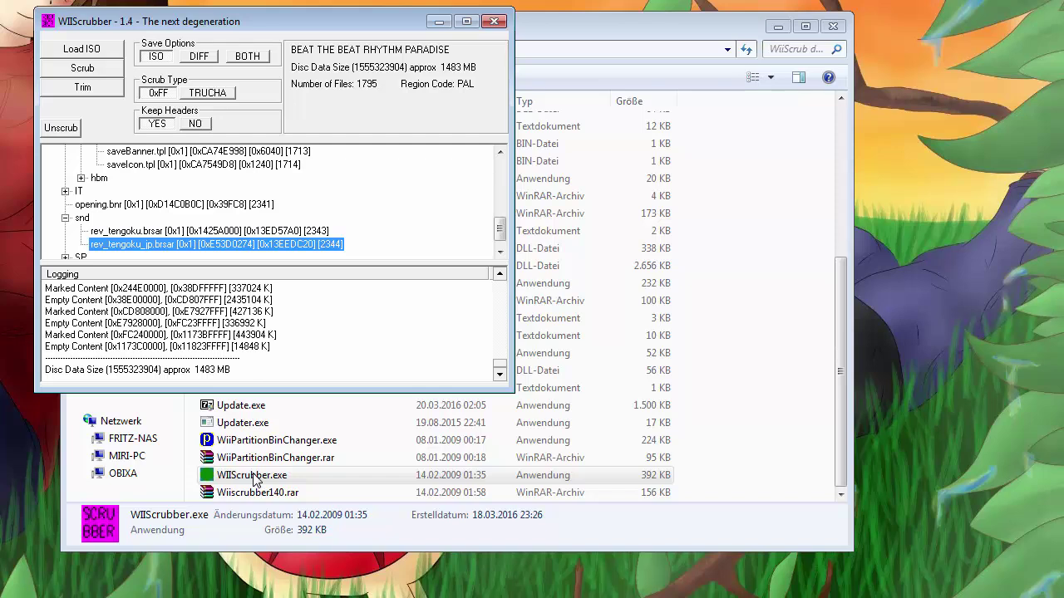
key("Up")
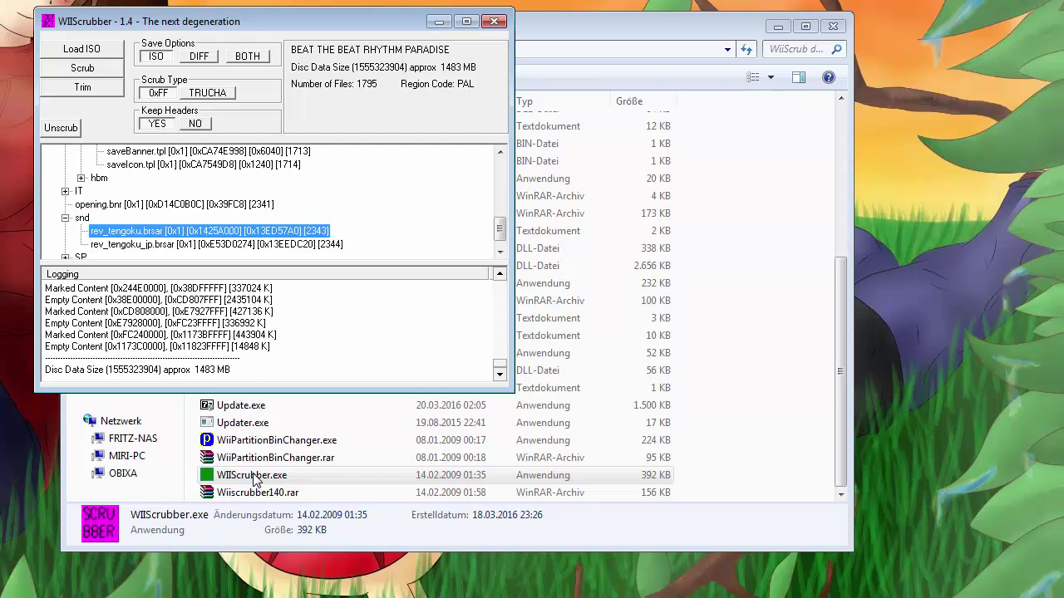
key("Down")
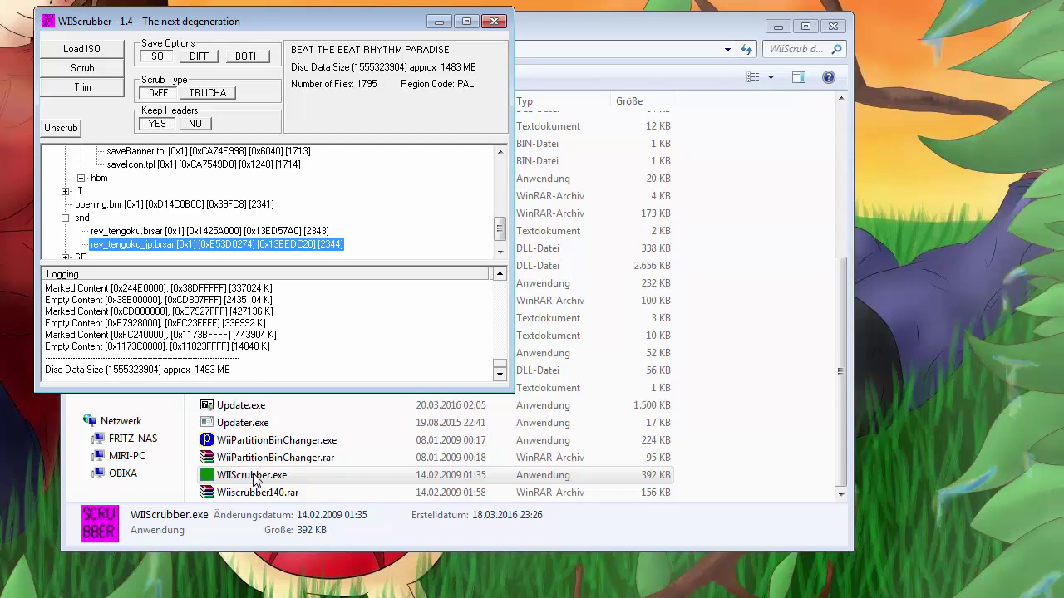
key("Up")
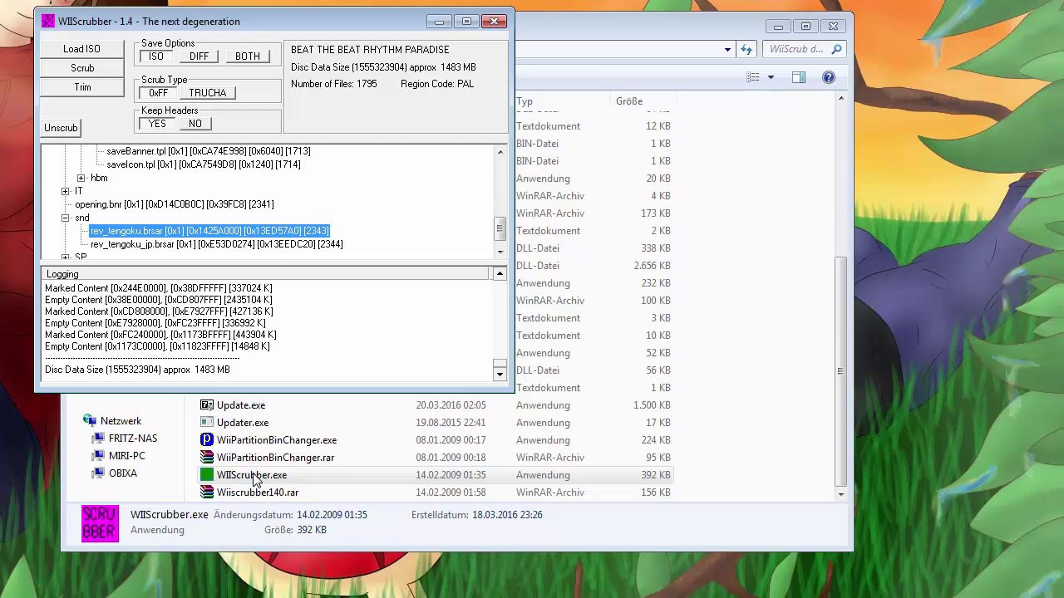
key("Down")
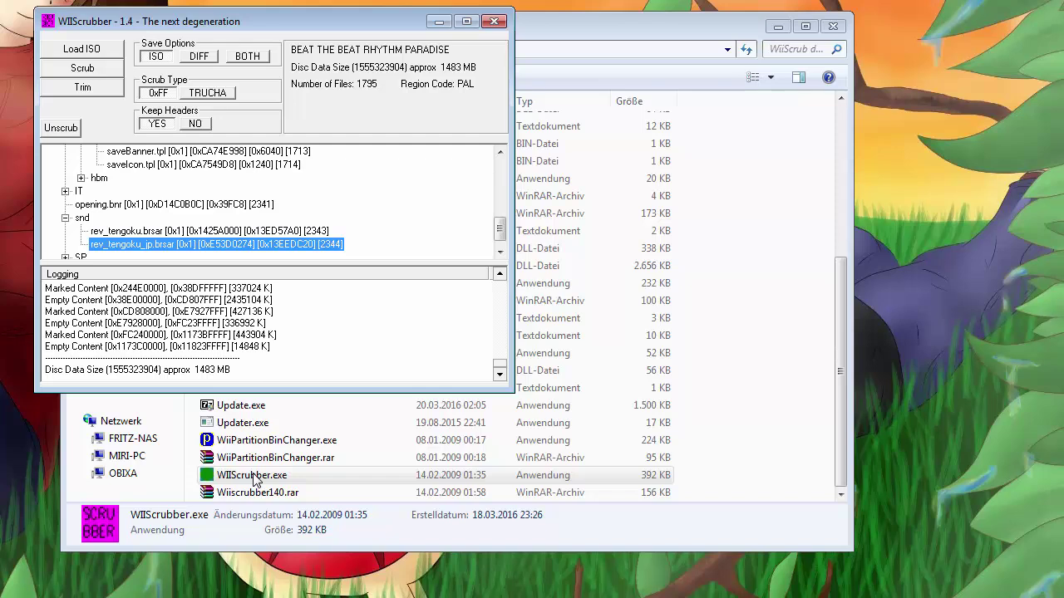
key("Up")
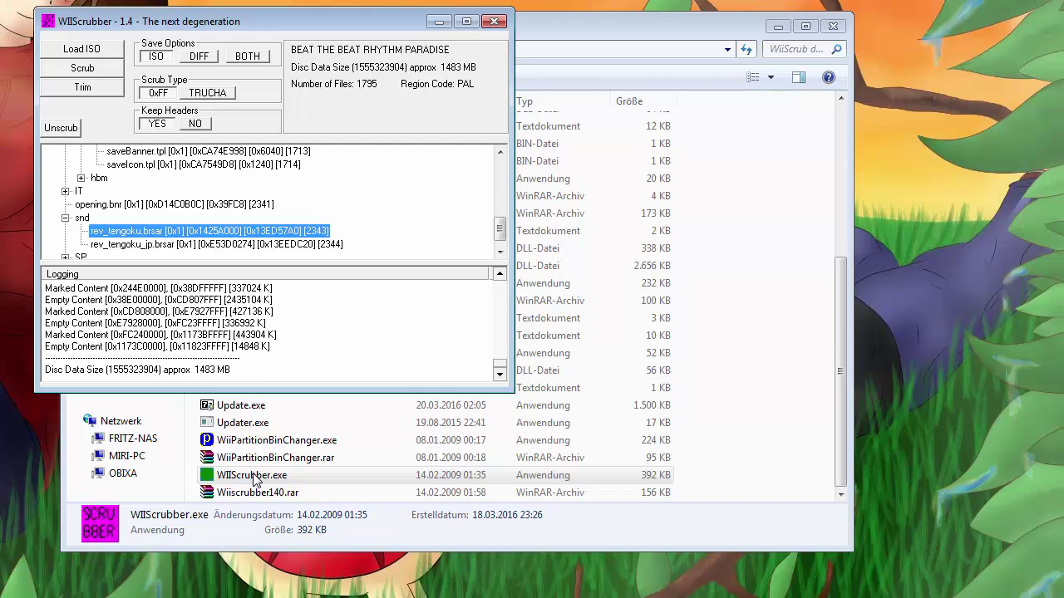
key("Down")
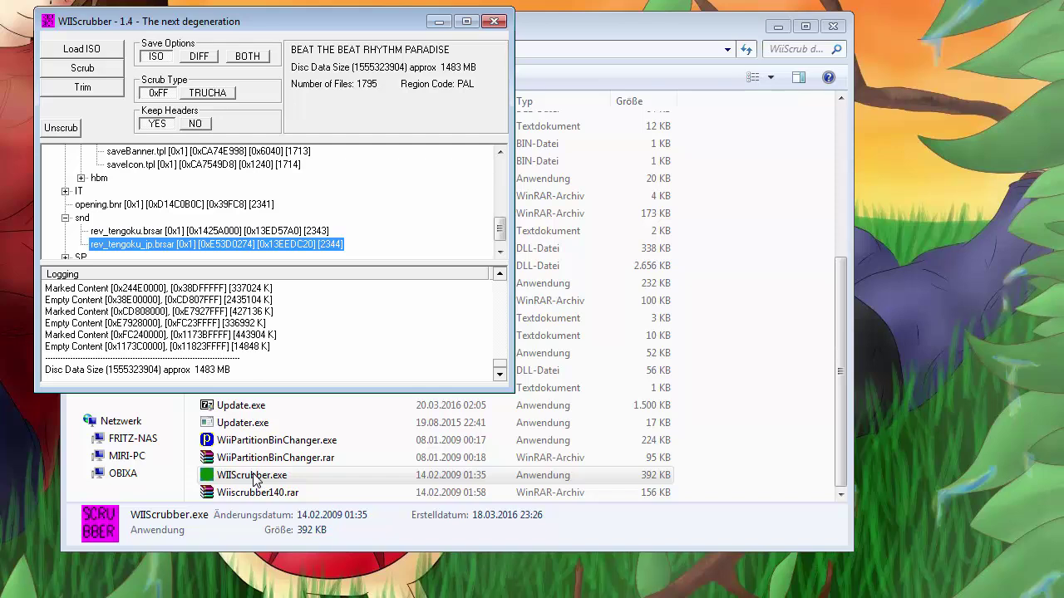
key("Up")
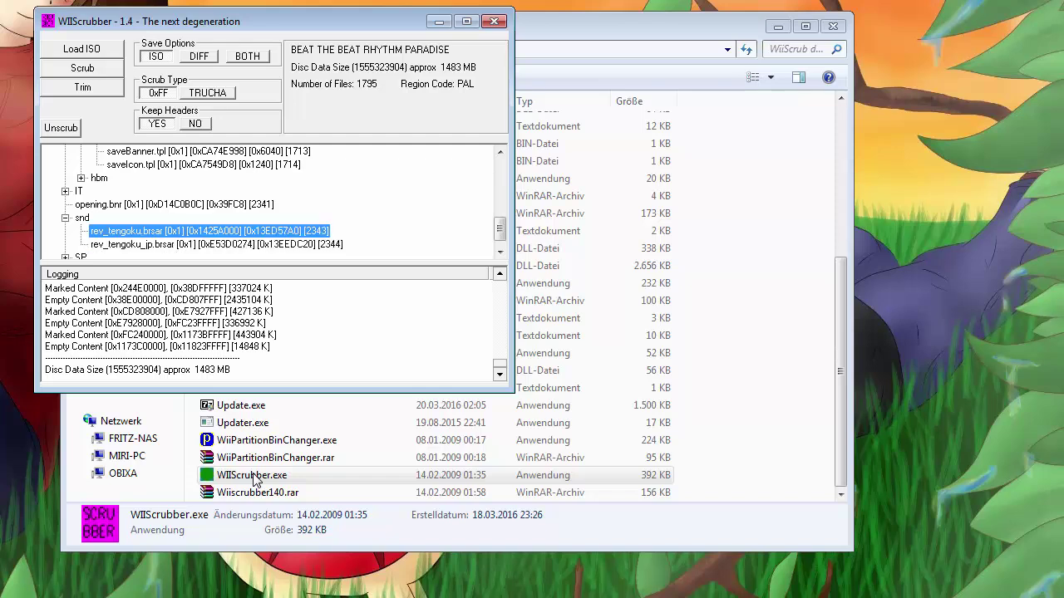
Extract rev_tengoku.brsar into the New folder inside RhythmHeaven, keeping its file name
key("shift+F10")
key("Down")
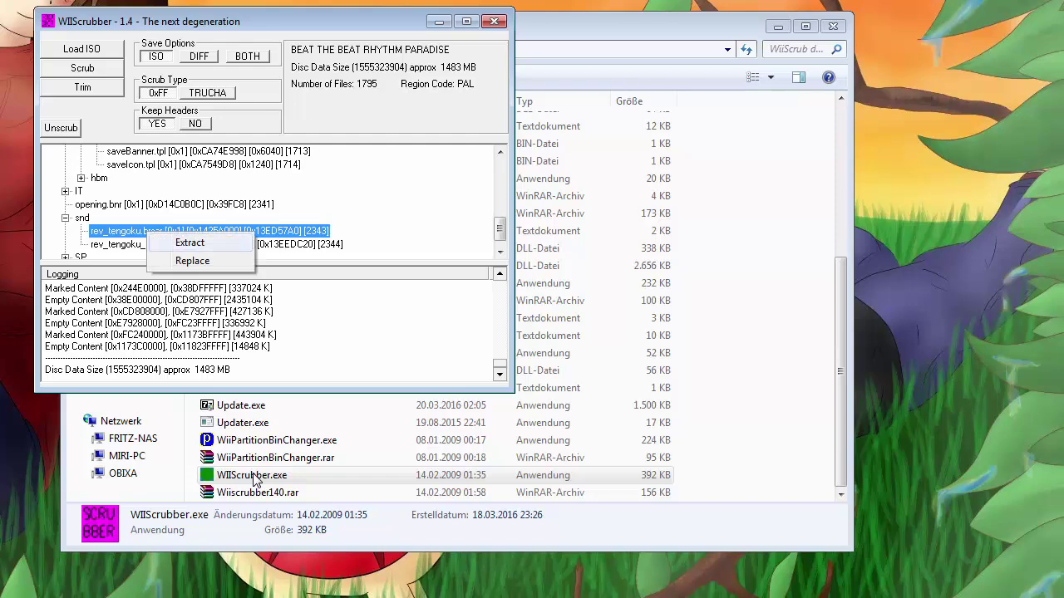
key("Return")
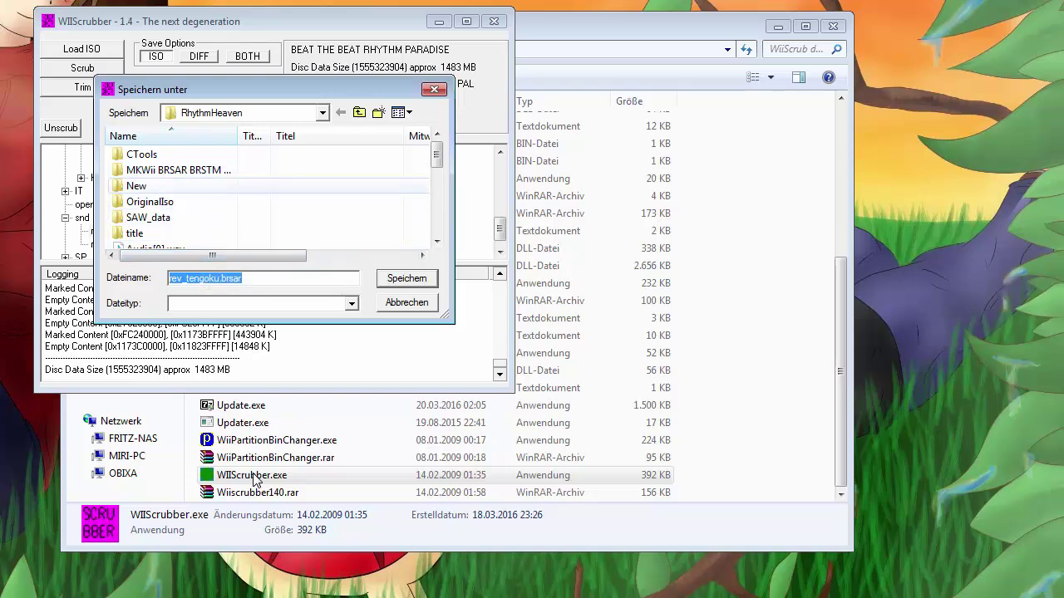
left_click(136, 186)
key("Return")
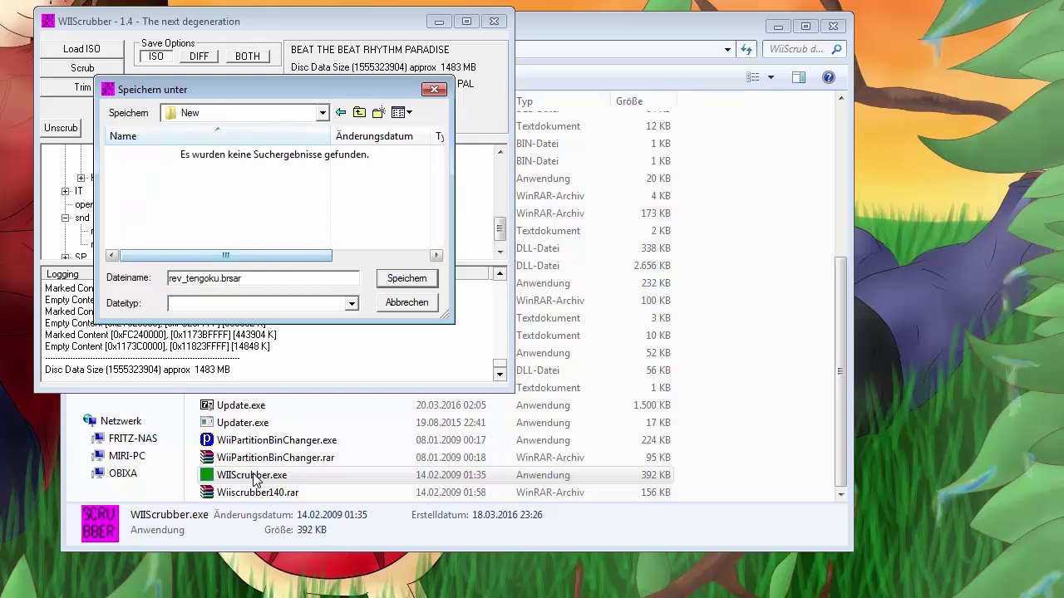
key("BackSpace")
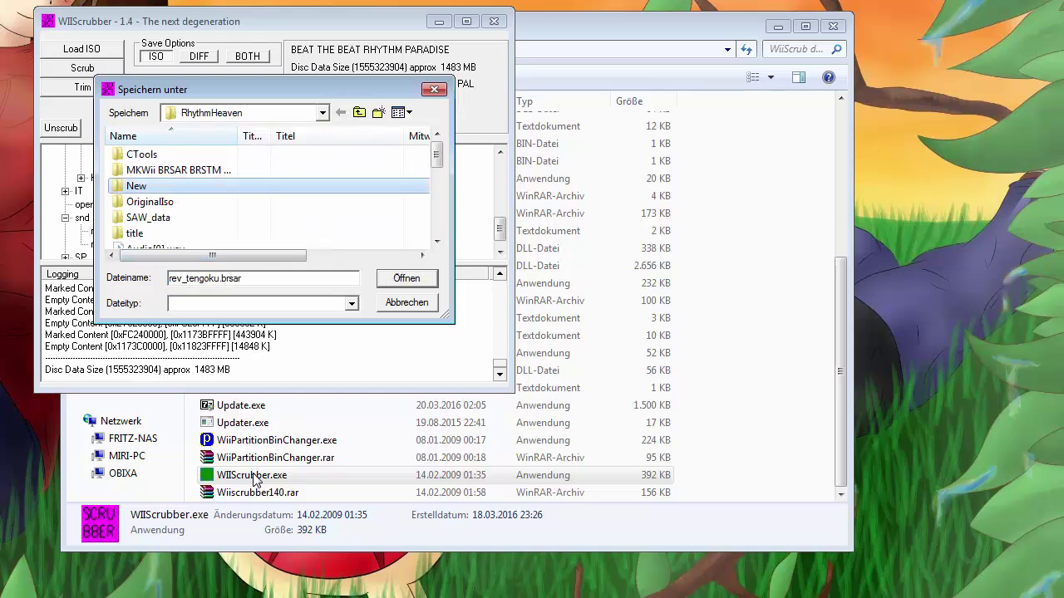
key("Return")
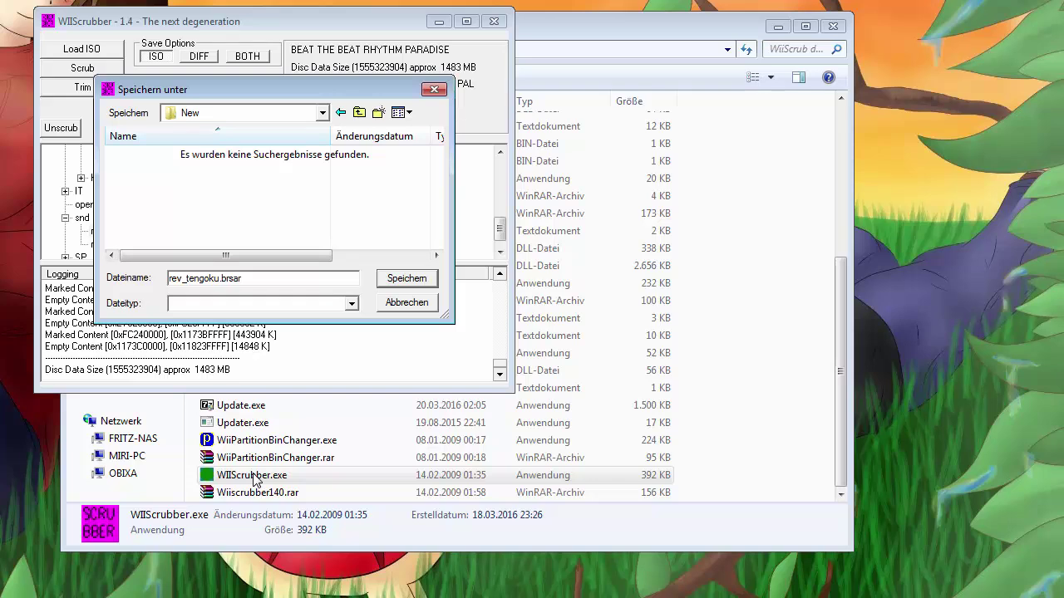
key("Return")
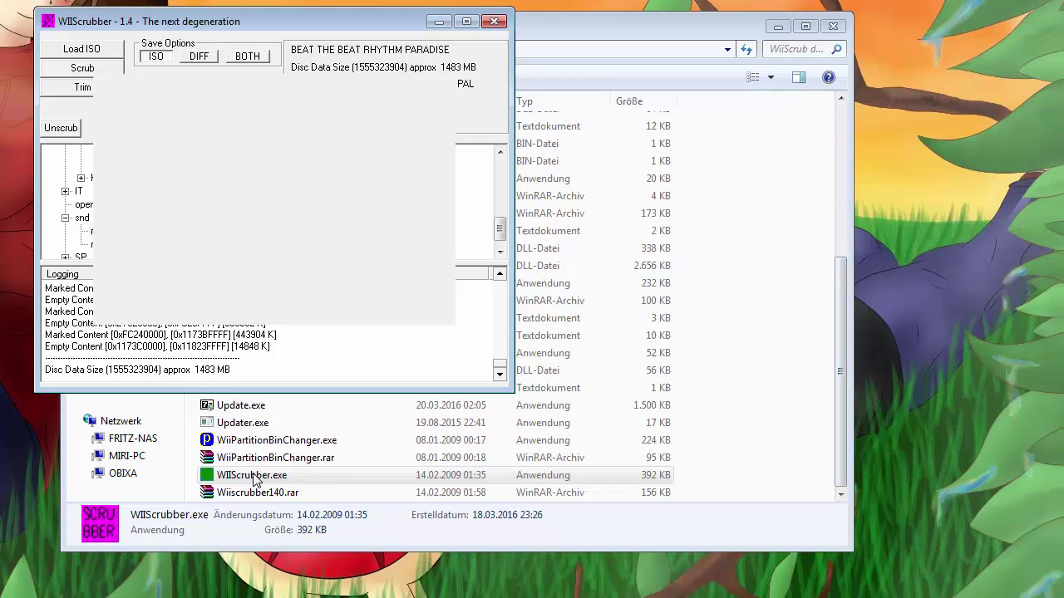
Switch back to the file explorer and open the RhythmHeaven folder within WiiScrub
left_click(253, 480)
scroll(252, 193, "up", 5)
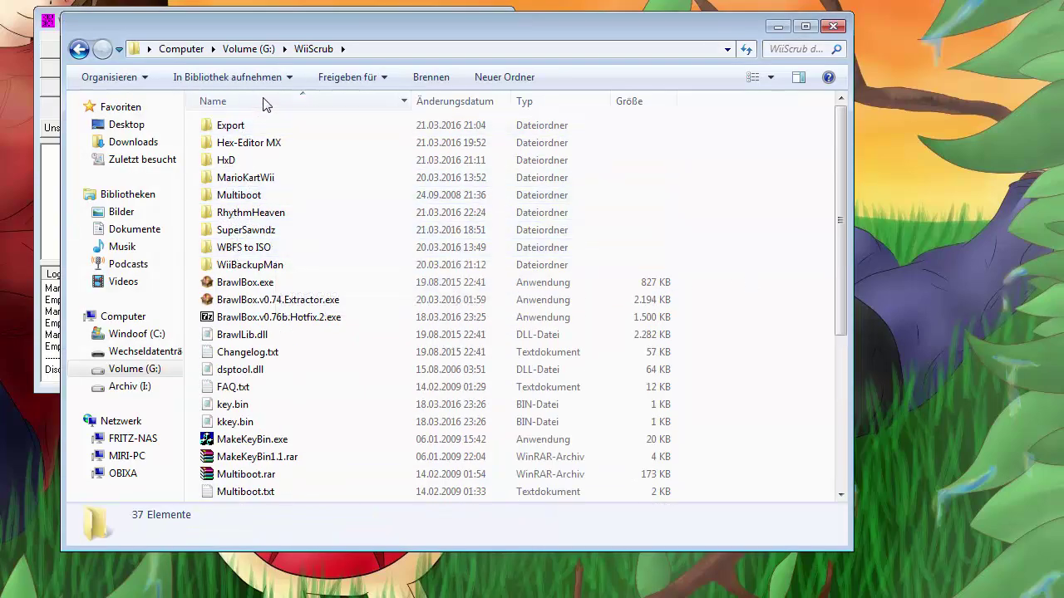
double_click(241, 214)
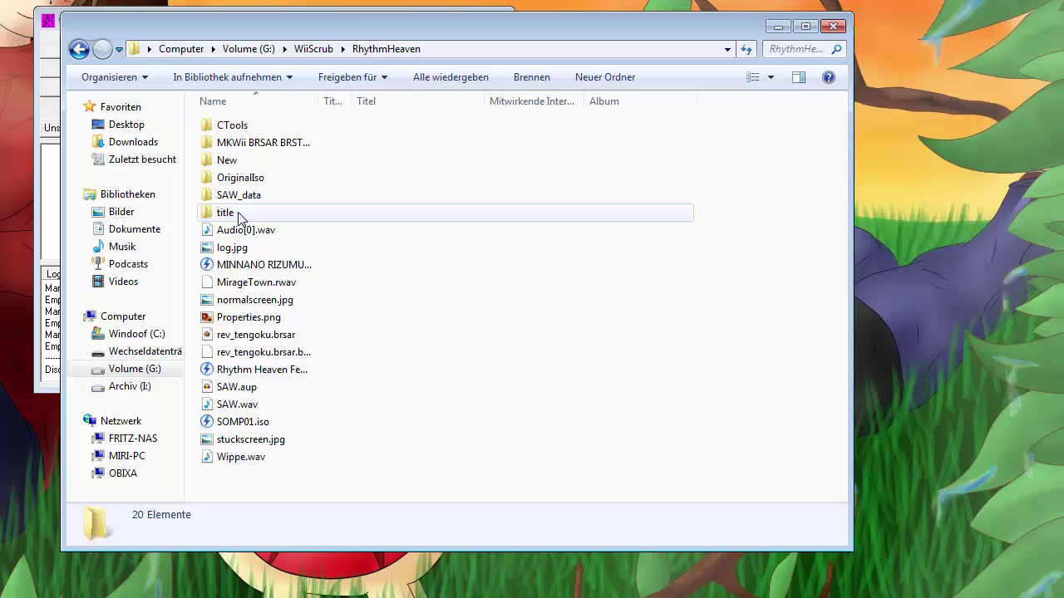
Open the New folder inside RhythmHeaven and reposition the file explorer window over WIIScrubber
double_click(224, 163)
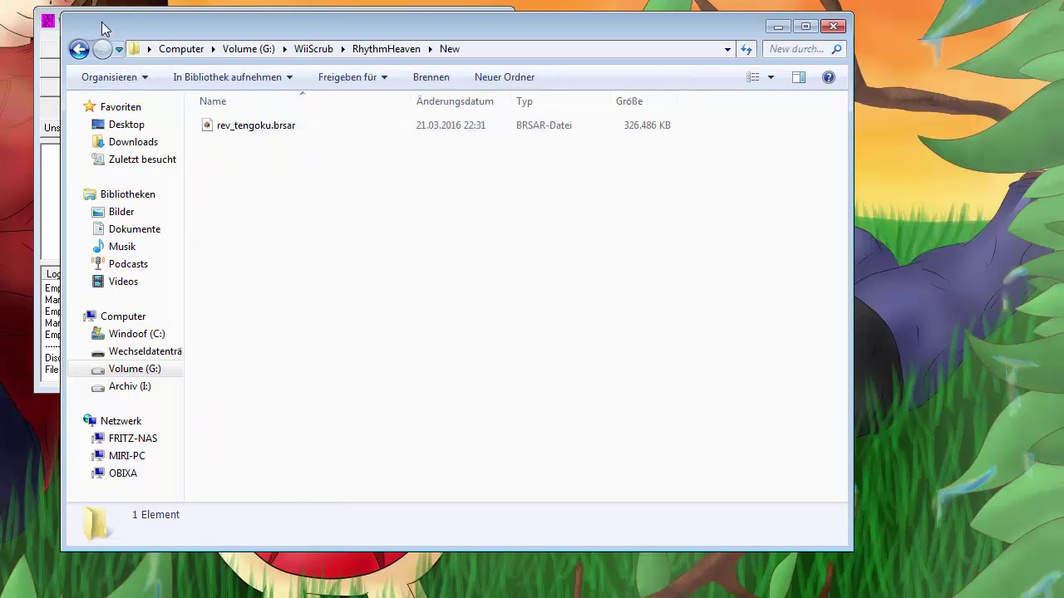
left_click_drag(102, 28, 92, 139)
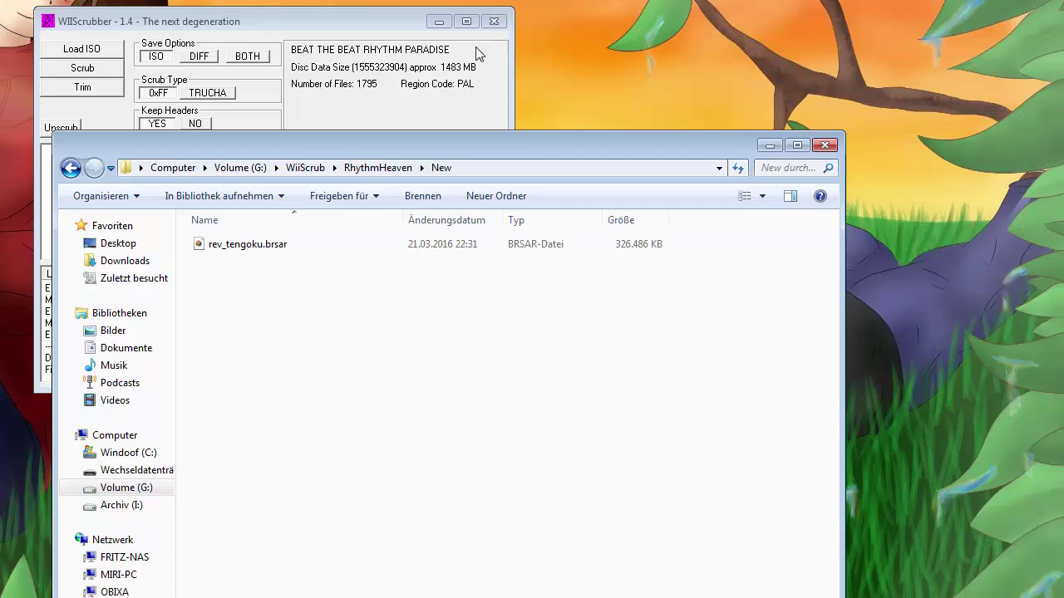
left_click_drag(397, 151, 424, 54)
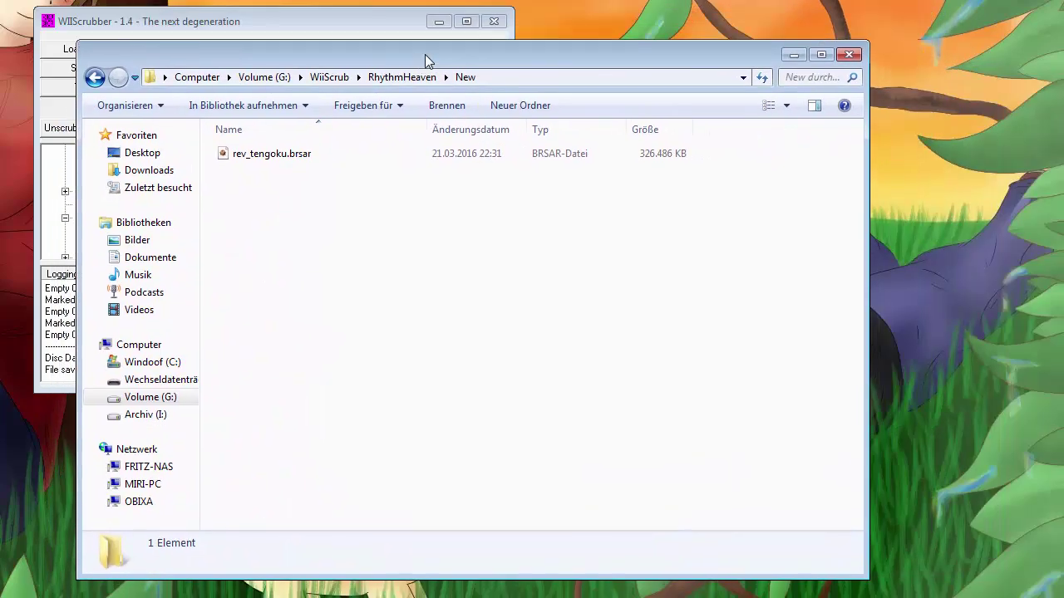
Open the extracted rev_tengoku.brsar with BrawlBox v0.76b instead of the default program choice
left_click(266, 154)
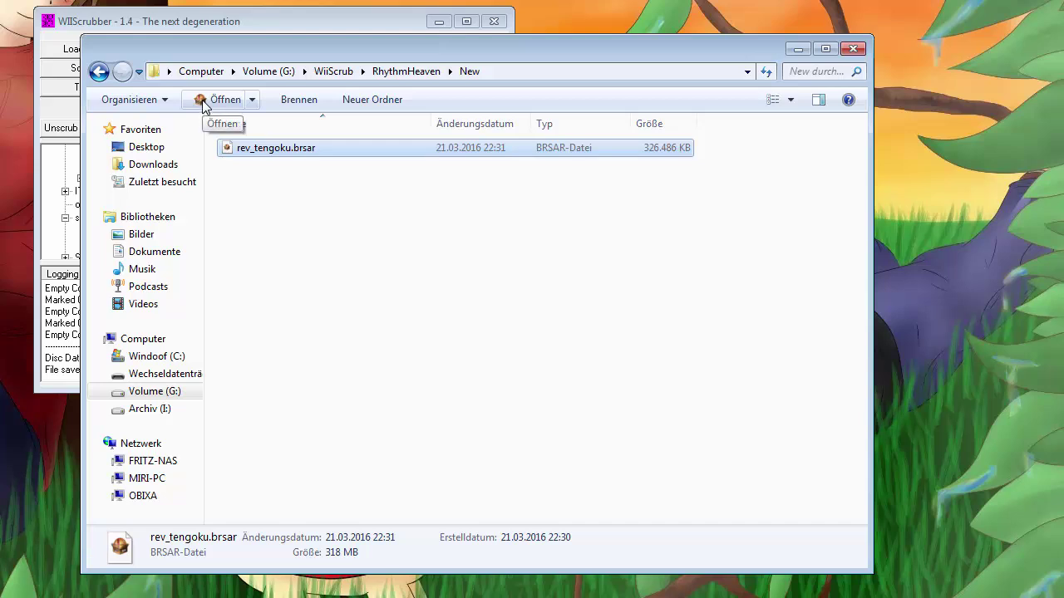
left_click(252, 100)
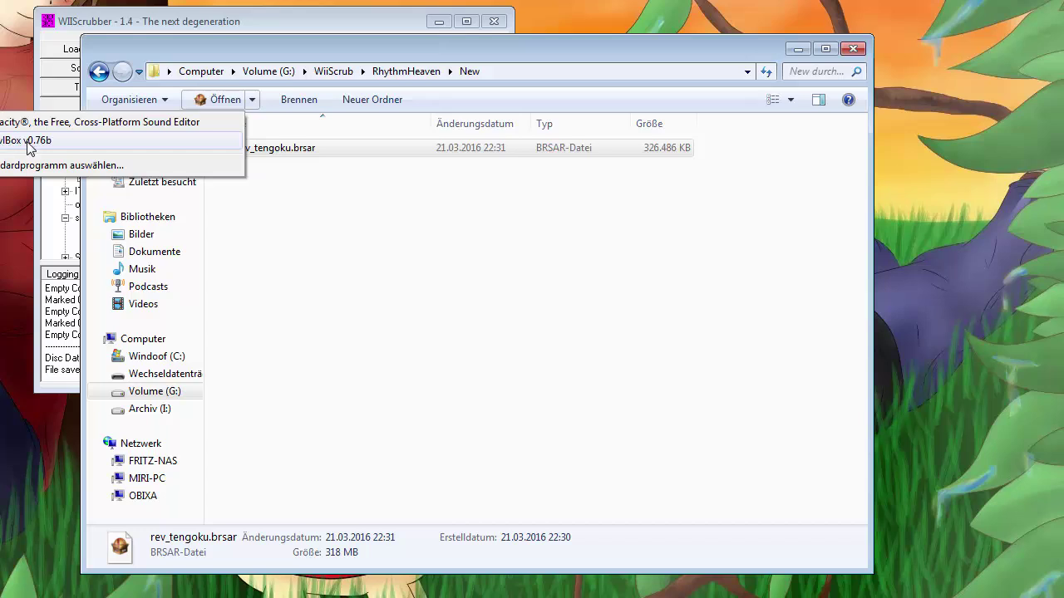
left_click(334, 237)
left_click(274, 156)
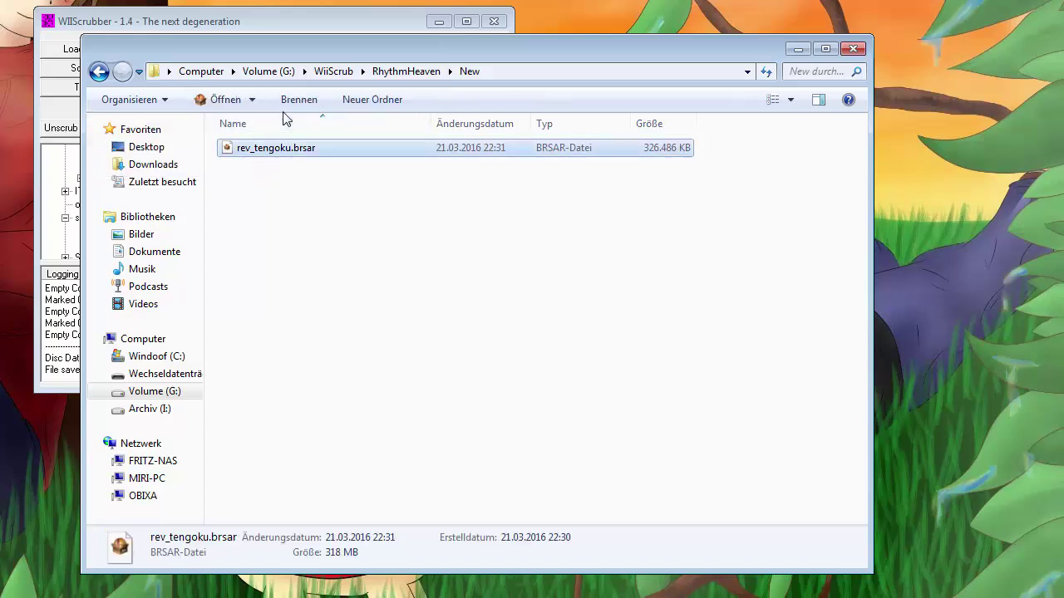
left_click(251, 100)
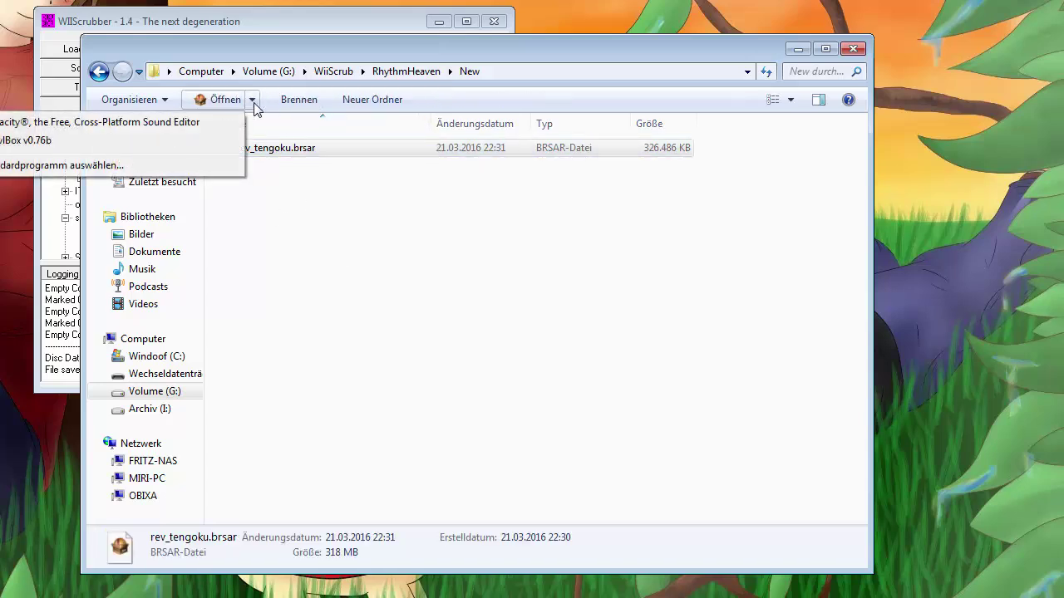
left_click(66, 147)
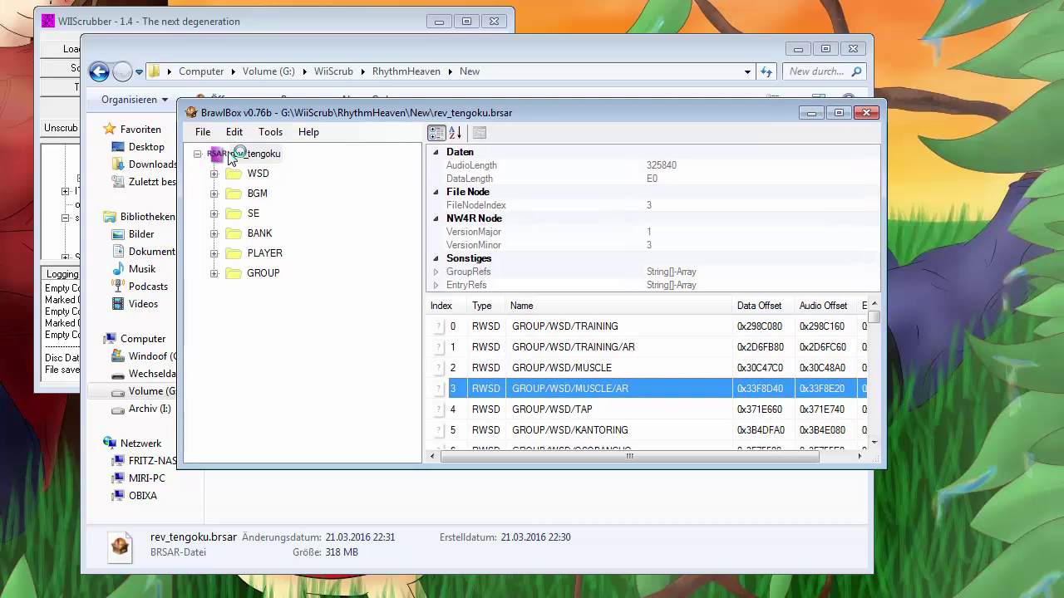
Open the GROUP/WSD/TRAINING entry, preview its Audio[0] sound for a few seconds, stop playback and close the entry's editor
key("Home")
key("Return")
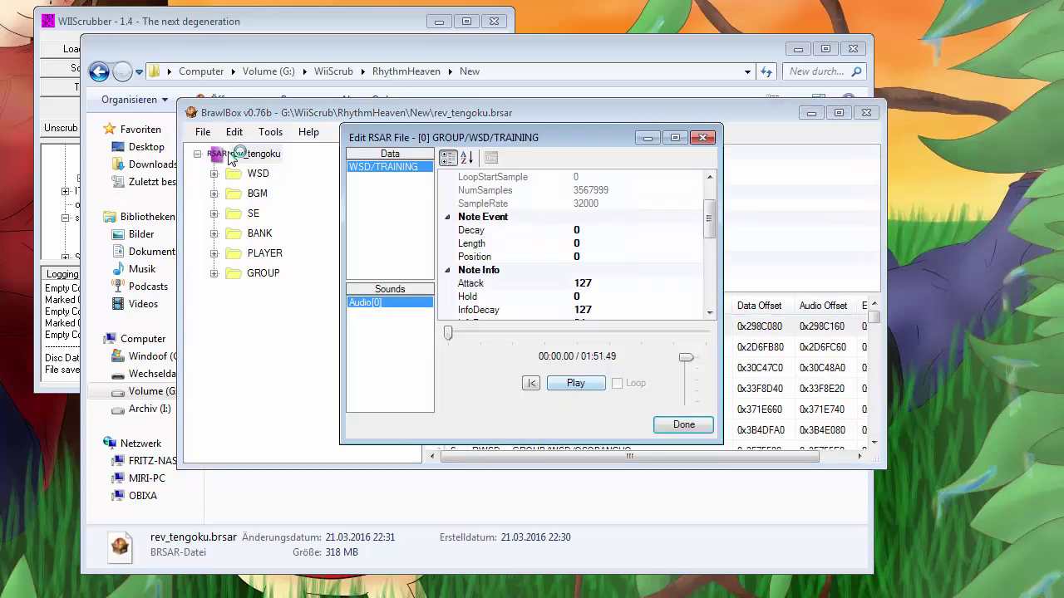
key("shift+Tab")
key("space")
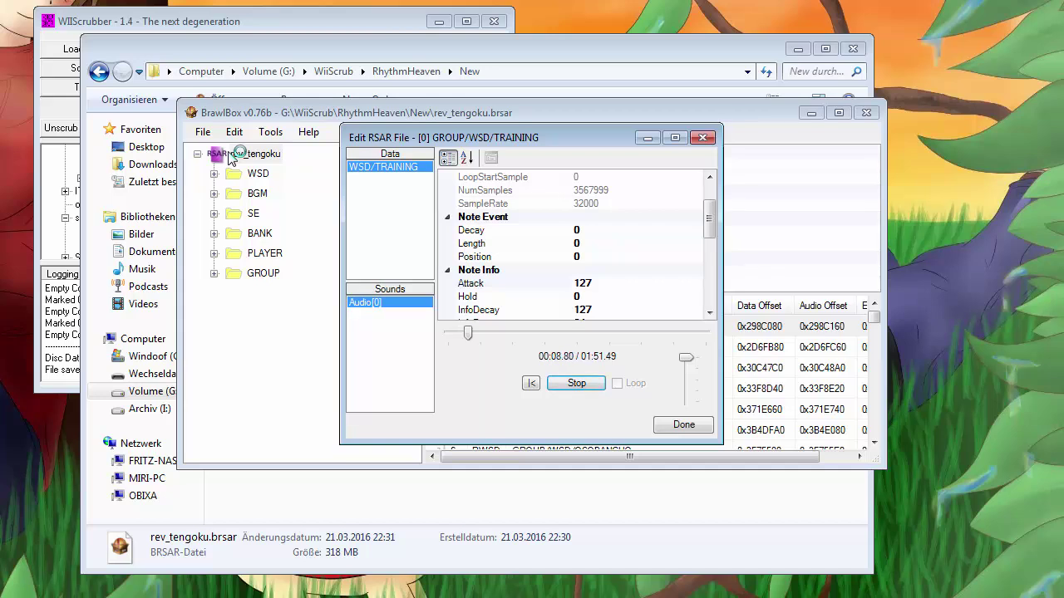
key("space")
key("Tab")
key("Return")
Find the GROUP/WSD/SEE/SAW entry at index 20 of the sound archive and start exporting it
key("Down")
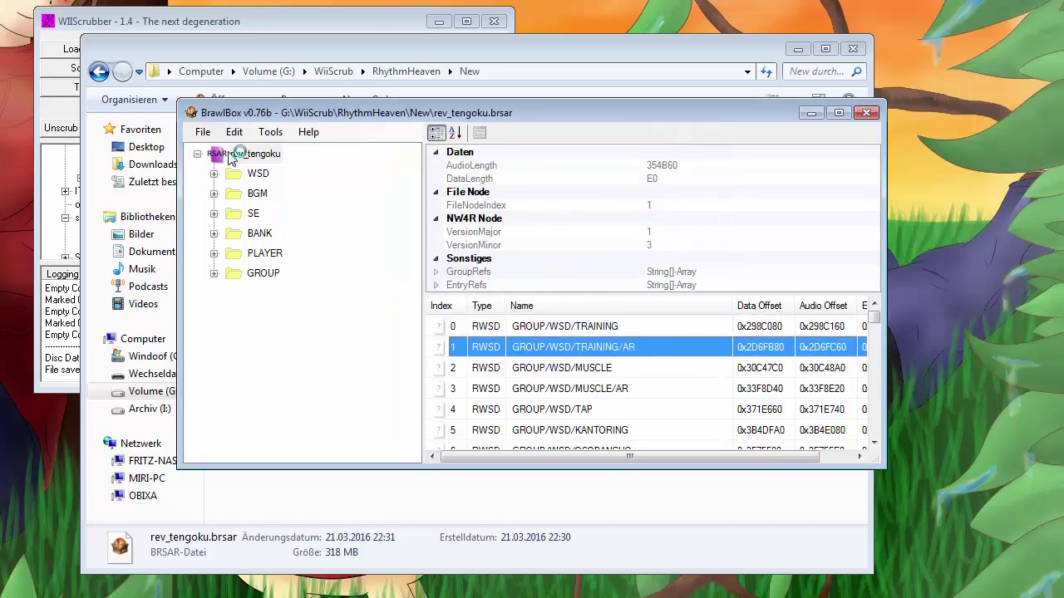
scroll(232, 160, "down", 1)
scroll(232, 159, "down", 2)
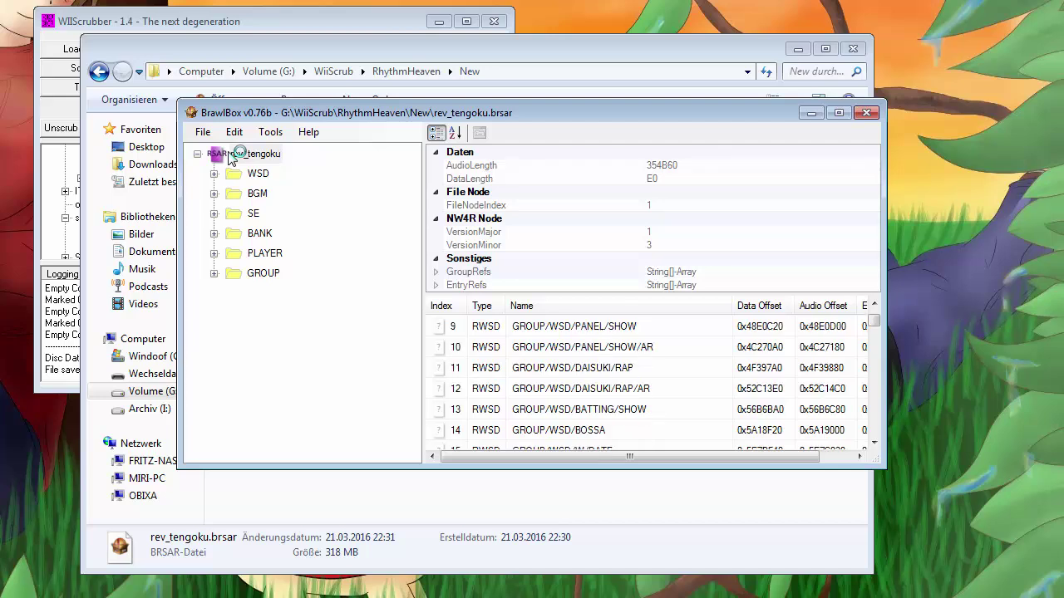
scroll(231, 160, "down", 2)
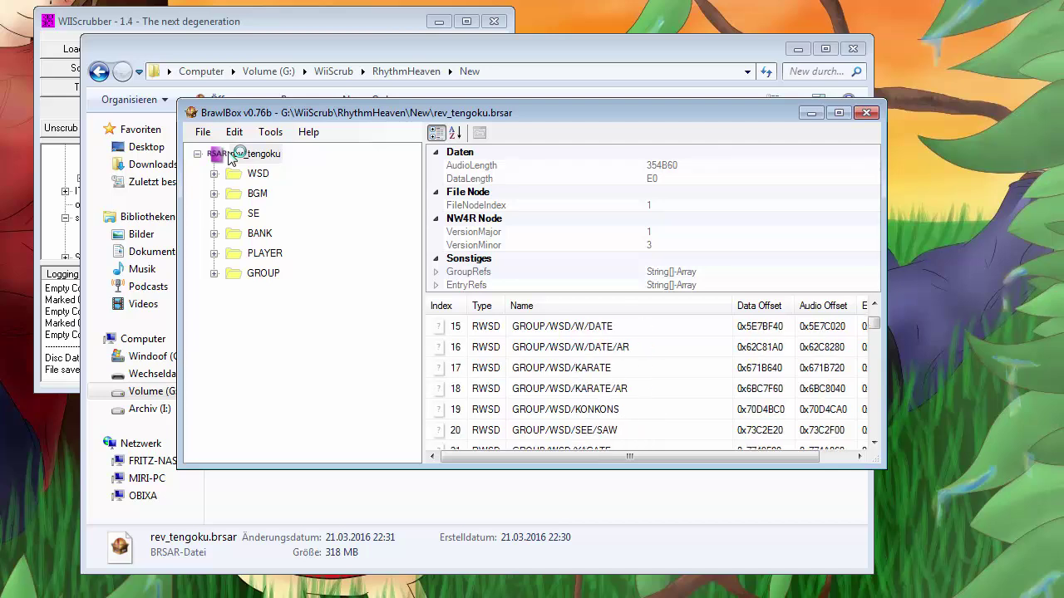
key("Page_Down")
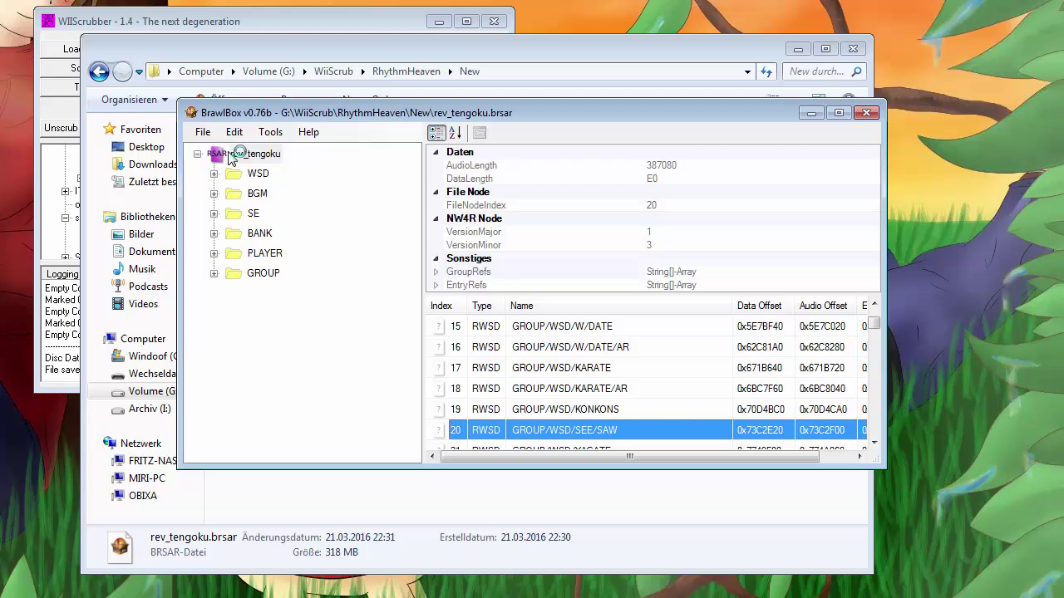
key("Menu")
key("Down")
key("Down")
key("Up")
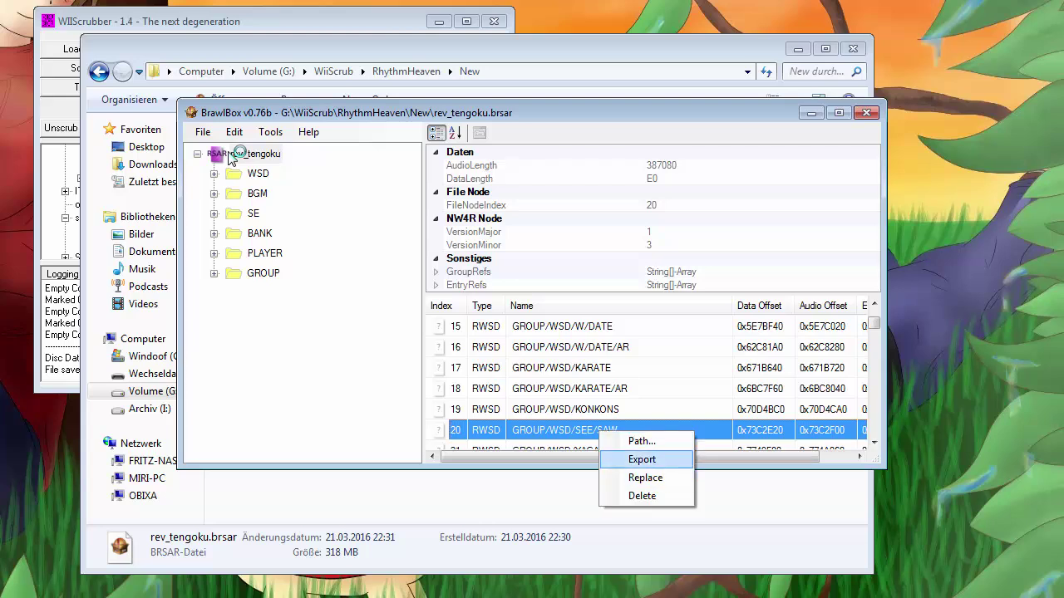
key("Return")
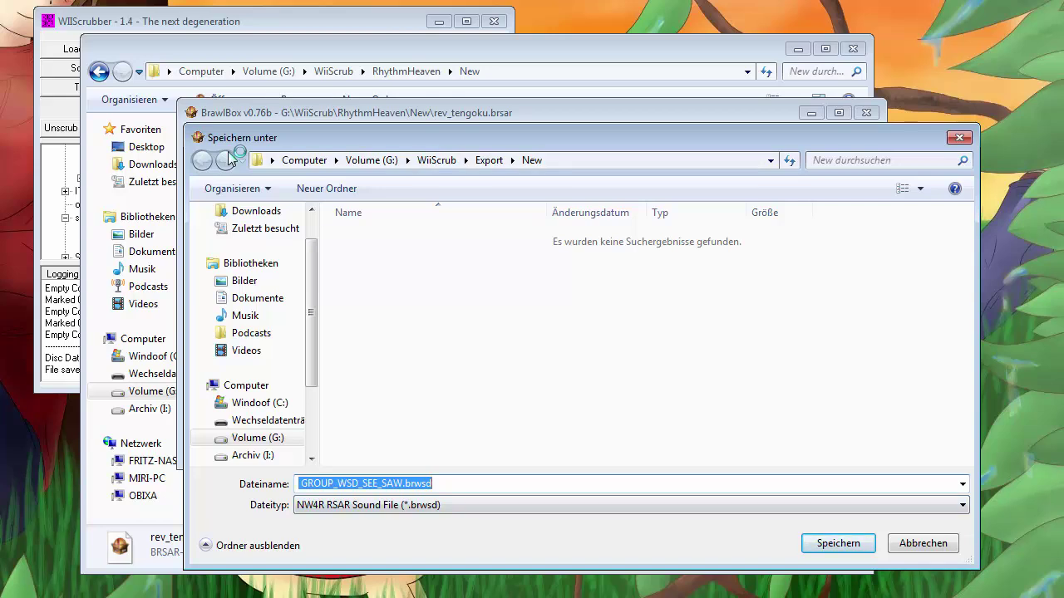
Save the exported entry as GROUP_WSD_SEE_SAW.brwsd in the New folder of WiiScrub's RhythmHeaven directory
key("End")
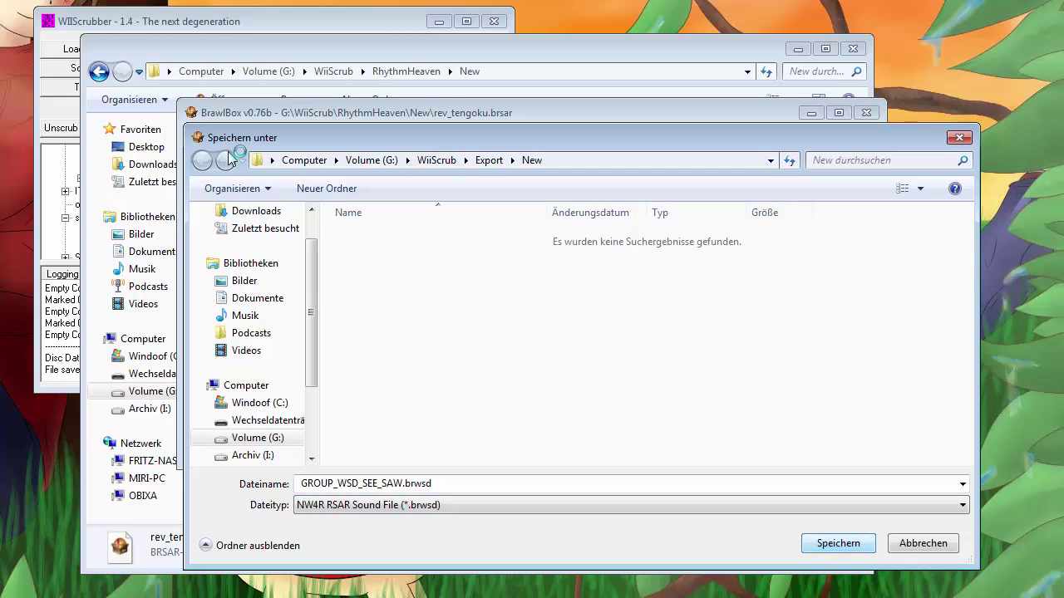
left_click(436, 160)
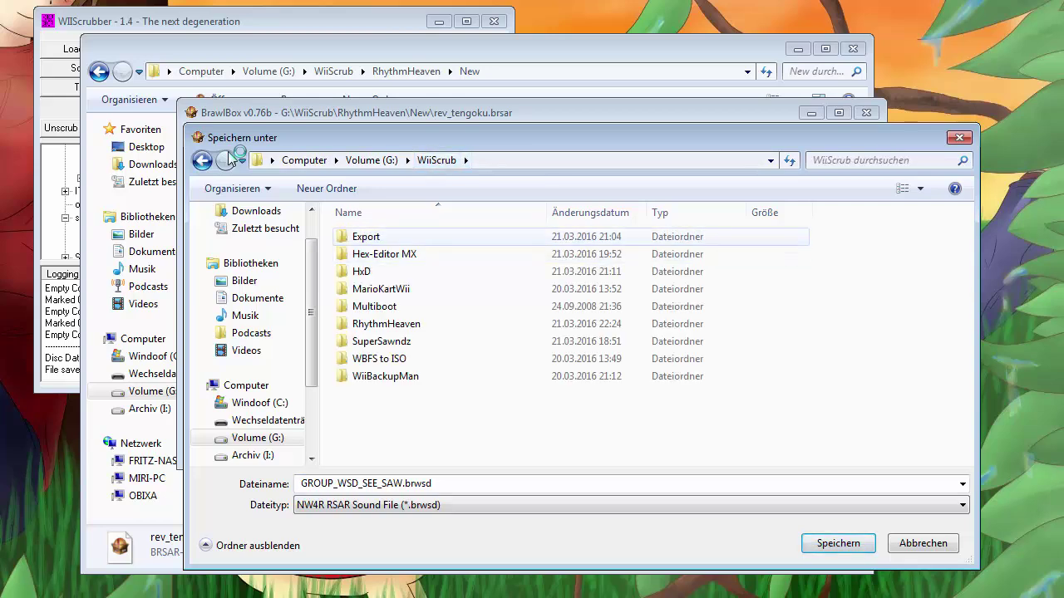
left_click(387, 323)
double_click(387, 323)
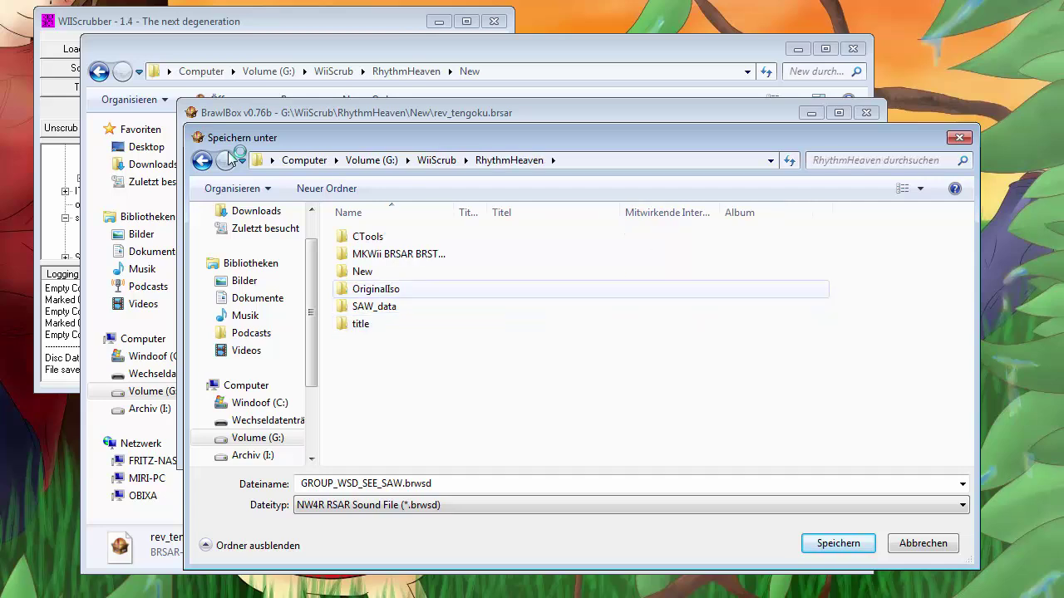
double_click(362, 271)
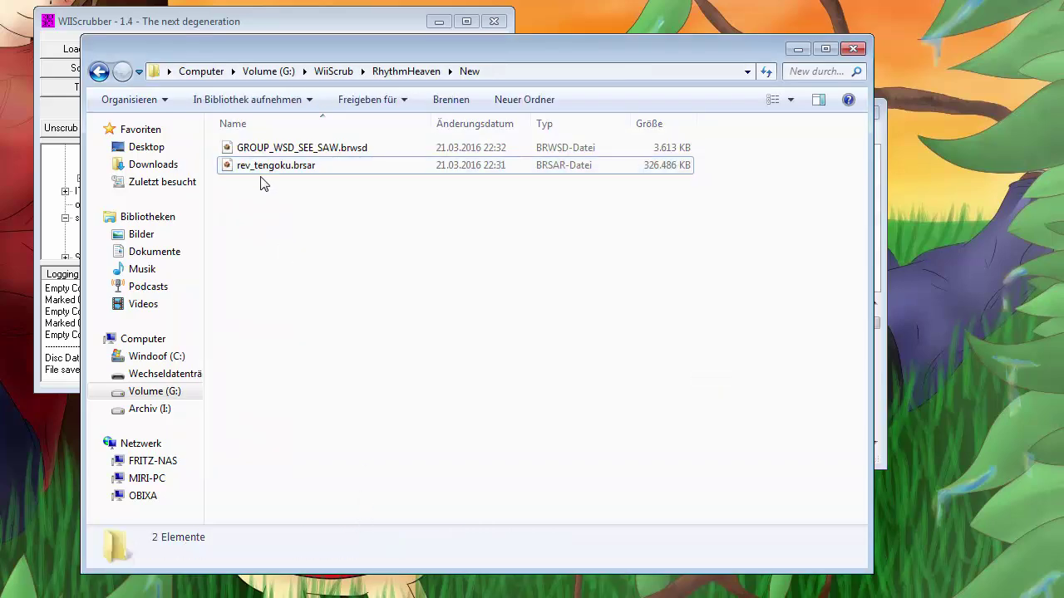
Open the exported GROUP_WSD_SEE_SAW.brwsd from the New folder in BrawlBox
left_click(270, 149)
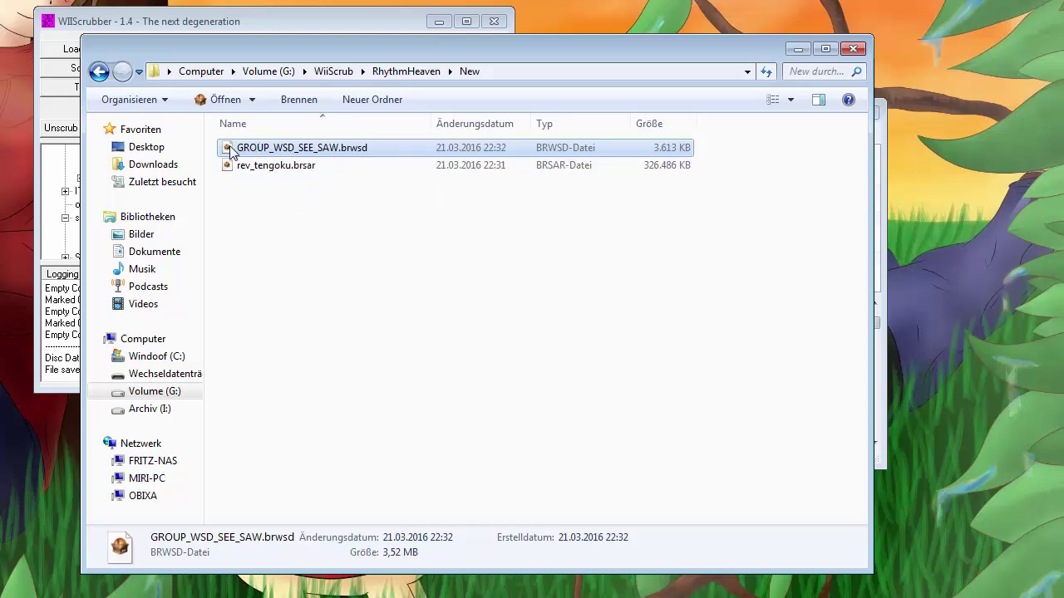
right_click(230, 150)
left_click(242, 152)
double_click(243, 152)
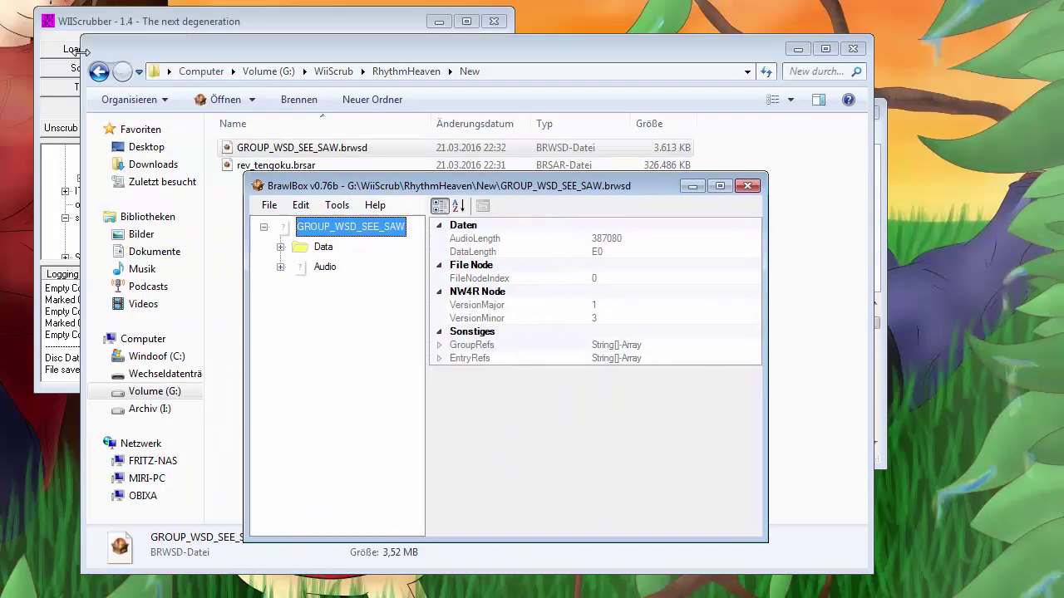
Expand the Audio node of GROUP_WSD_SEE_SAW, preview its Audio[0] stream for a few seconds and stop playback
key("Down")
key("Down")
key("Right")
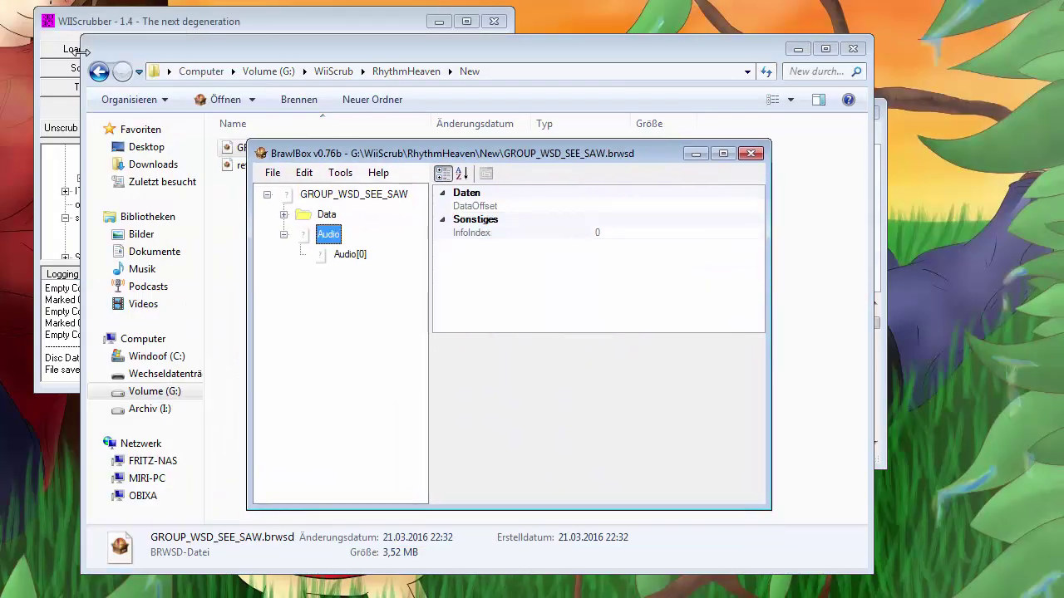
key("Down")
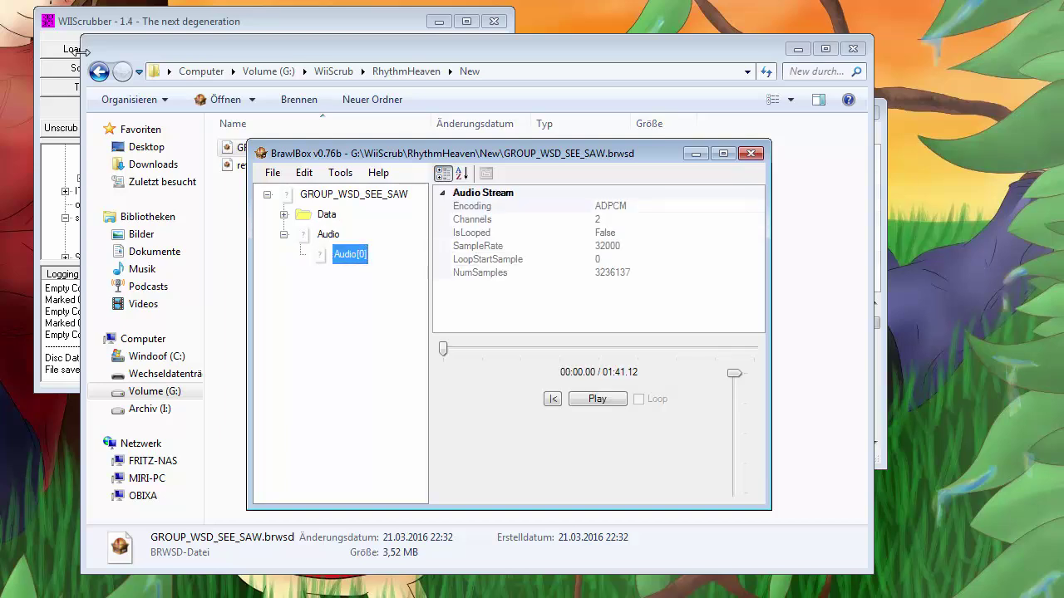
key("Tab")
key("space")
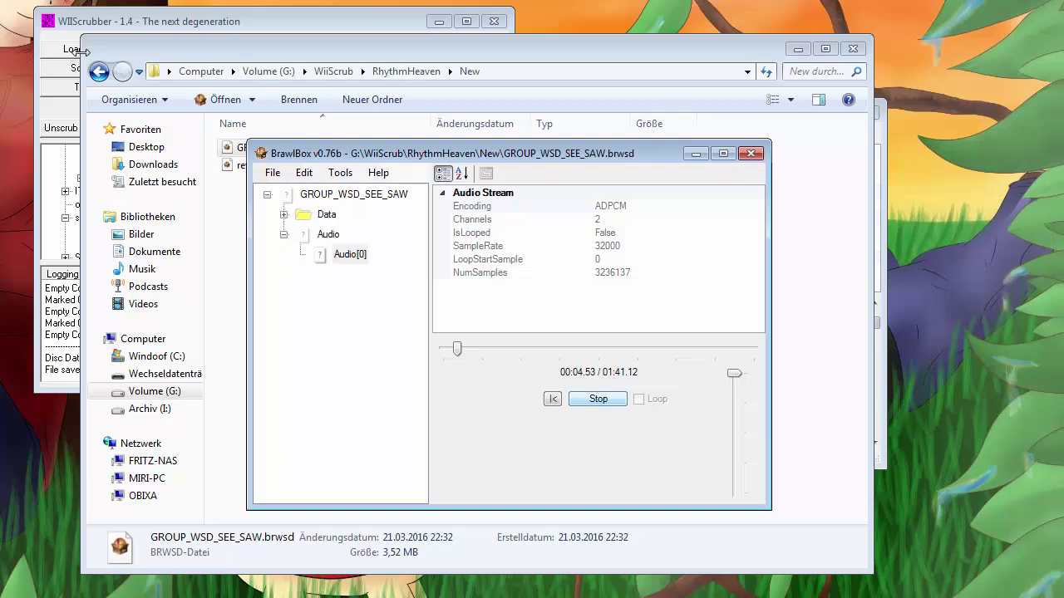
key("space")
Export the Audio[0] stream to the New folder as a raw data file named Audio[0].rwav
key("Menu")
key("Escape")
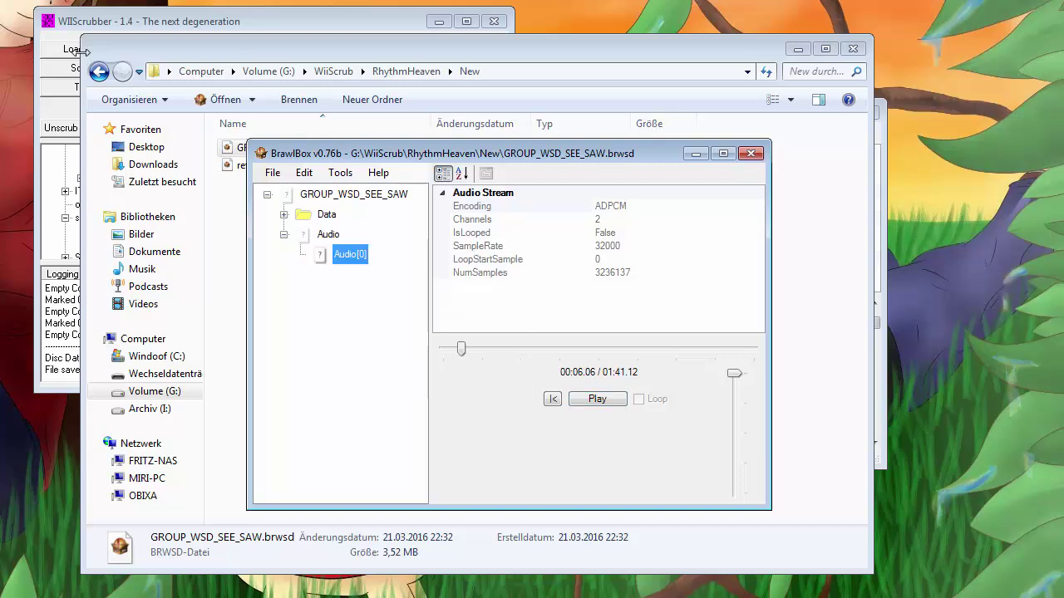
key("Menu")
key("Down")
key("Down")
key("Up")
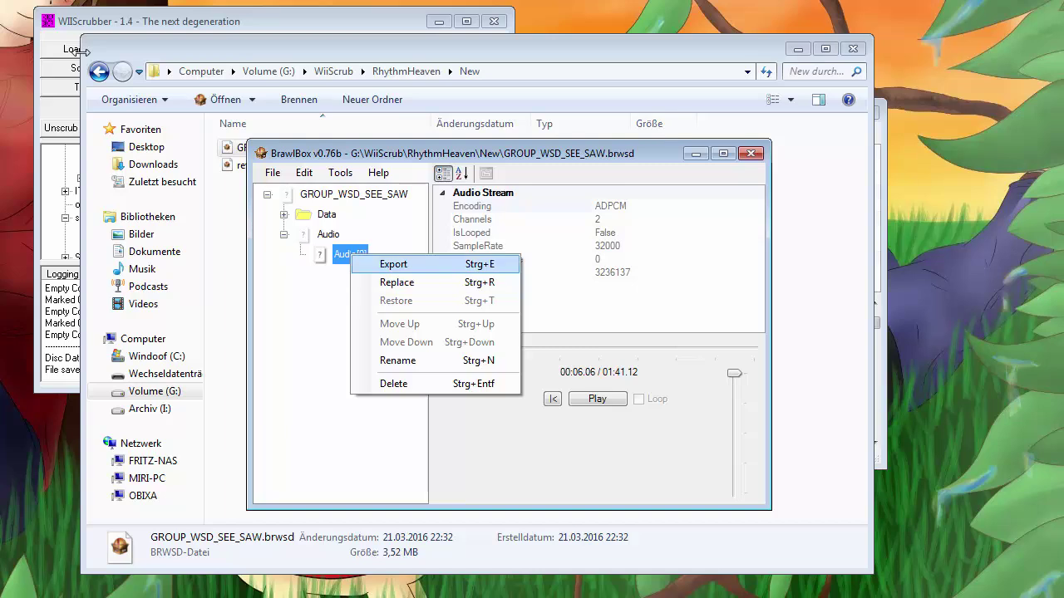
key("Return")
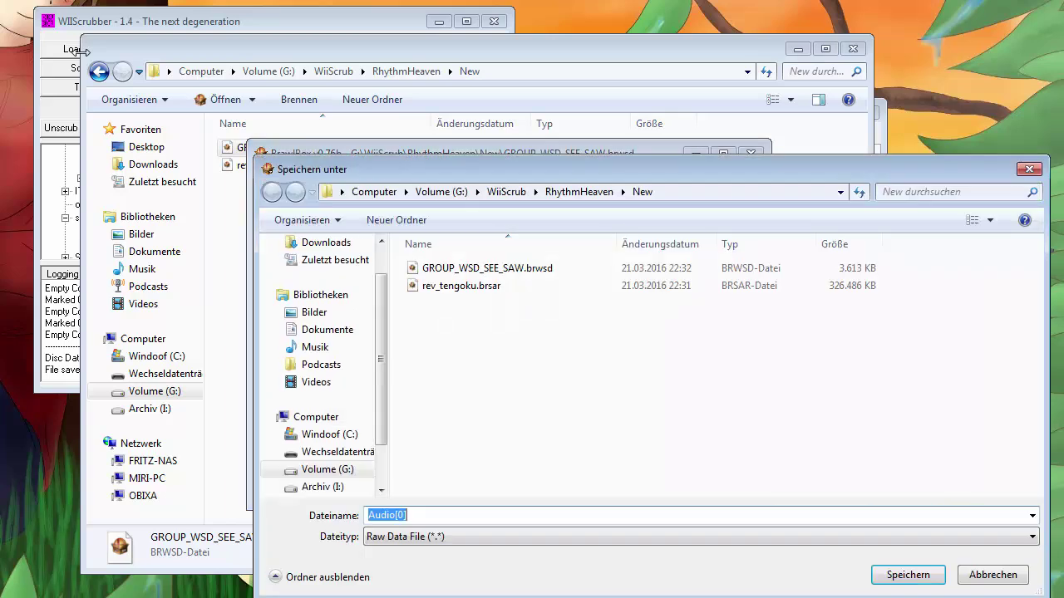
key("End")
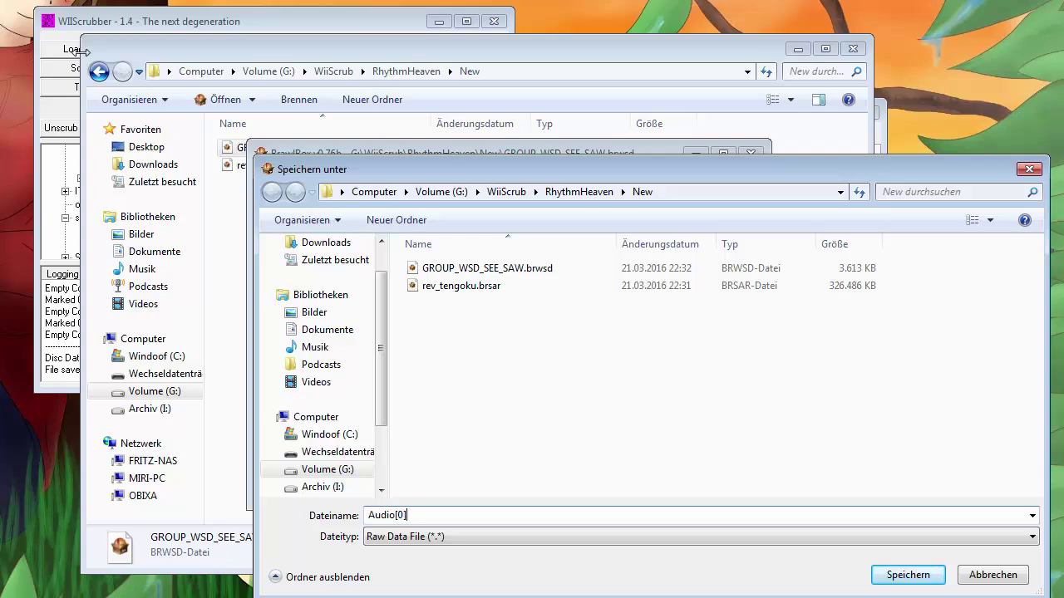
type(".rwav")
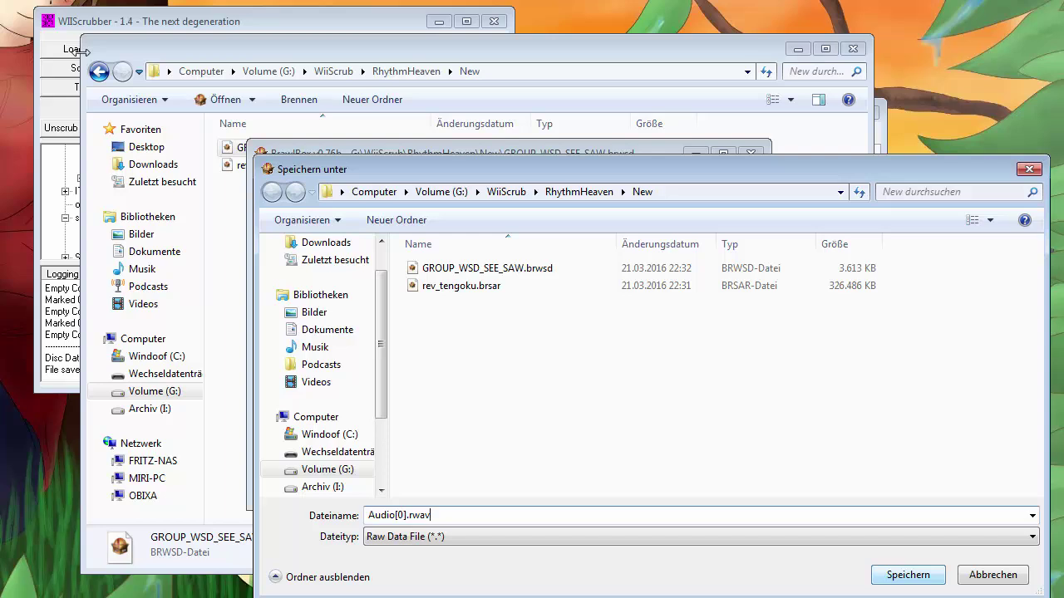
key("Return")
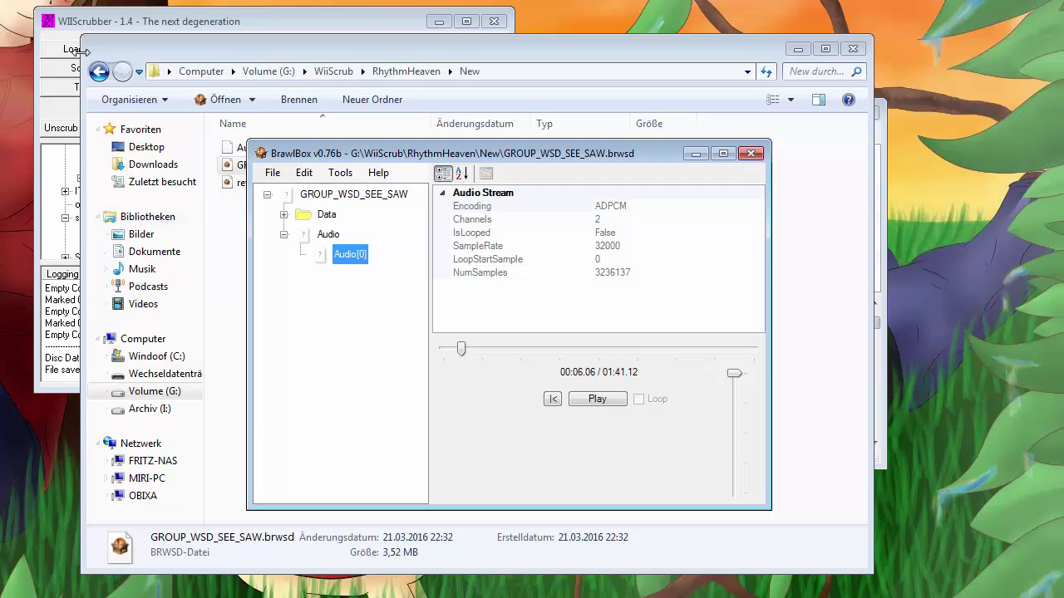
Return to the file explorer and check the exported Audio[0].rwav in the New folder
left_click(84, 51)
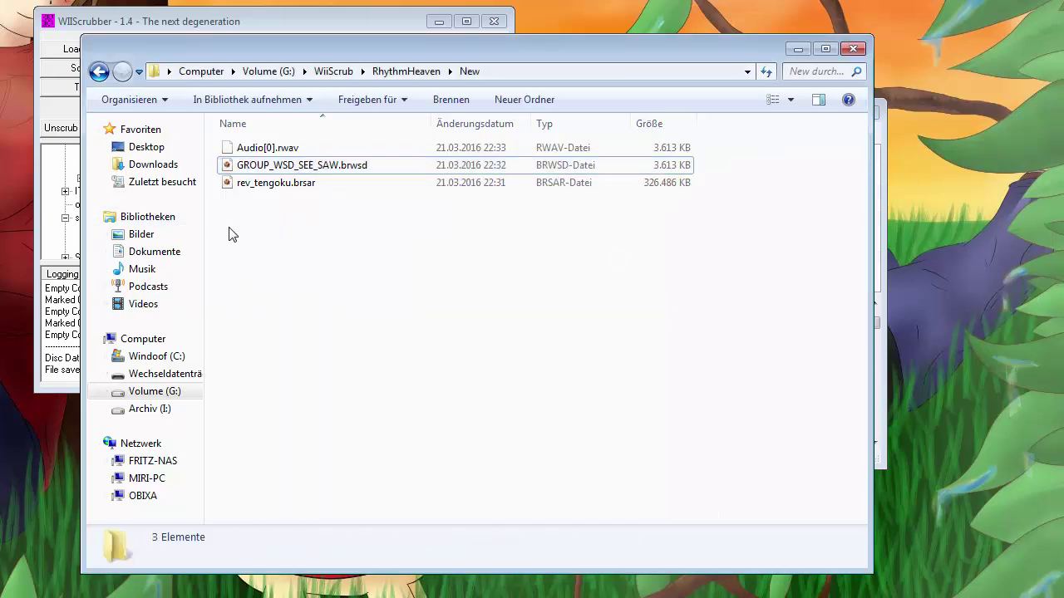
left_click(252, 149)
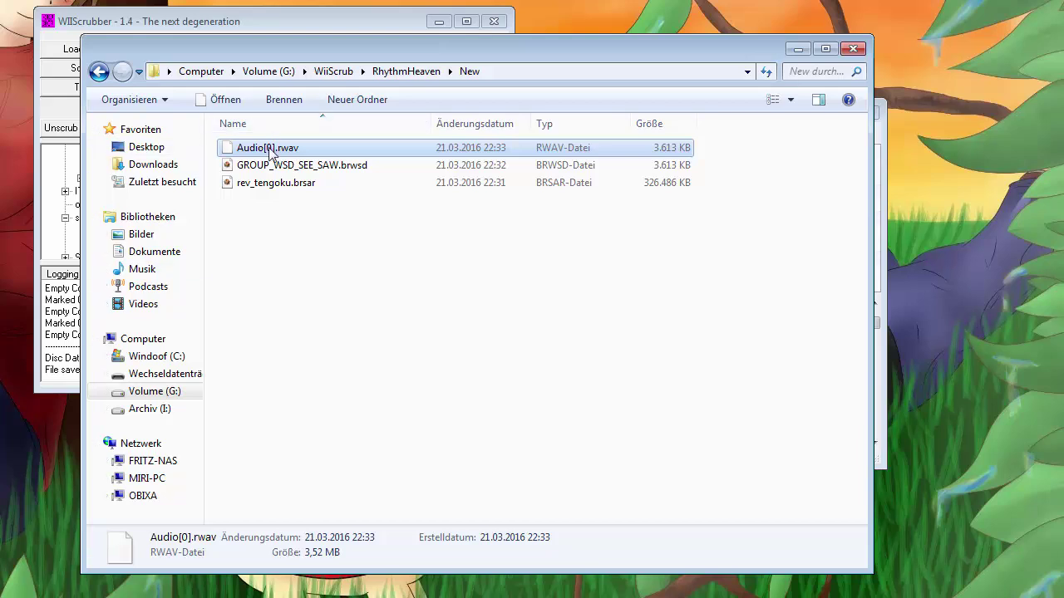
Switch to Audacity and move its welcome dialog clear of the toolbars
left_click(289, 313)
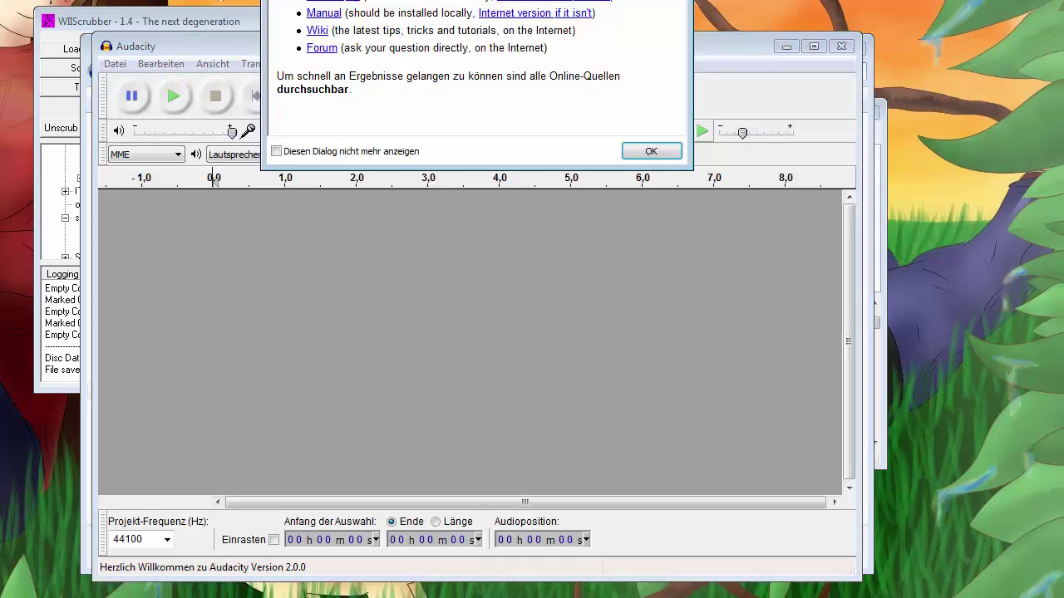
left_click_drag(604, 0, 344, 230)
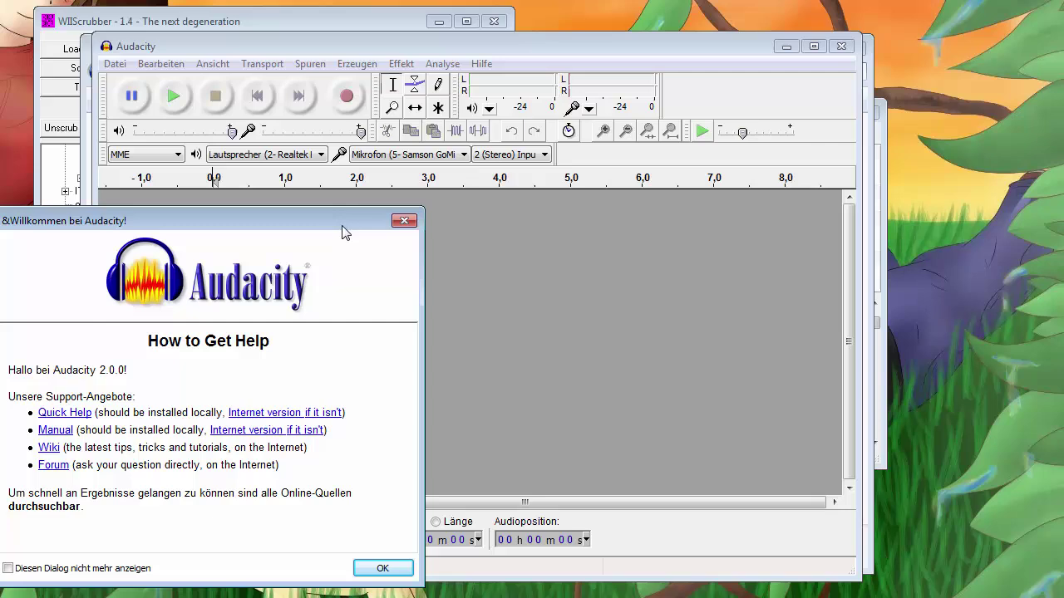
Close the welcome dialog, switch to BrawlBox and open the GROUP/WSD/SEE/SAW entry of rev_tengoku.brsar
left_click(403, 221)
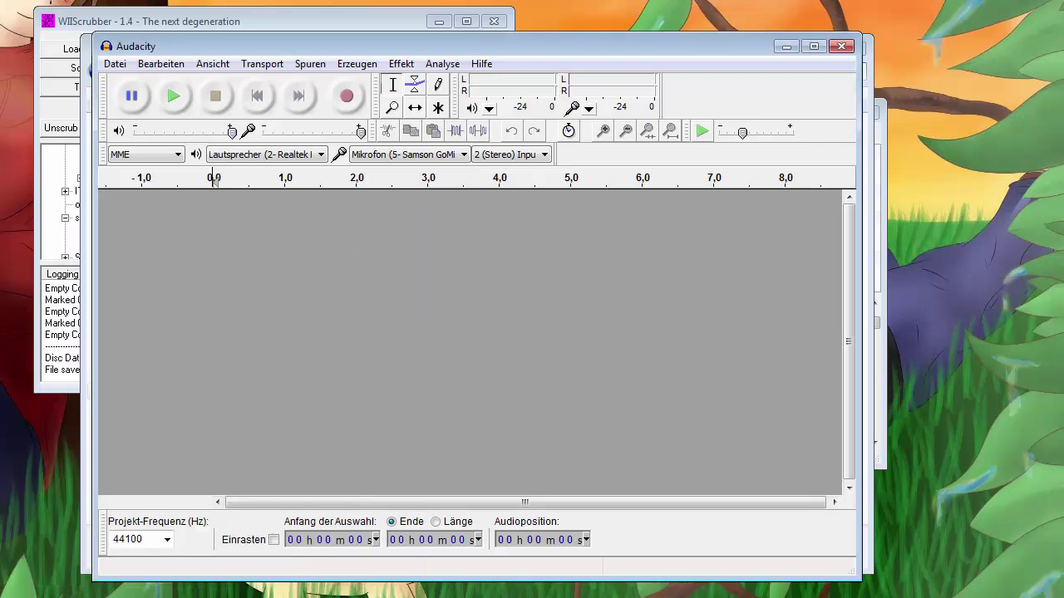
left_click(425, 597)
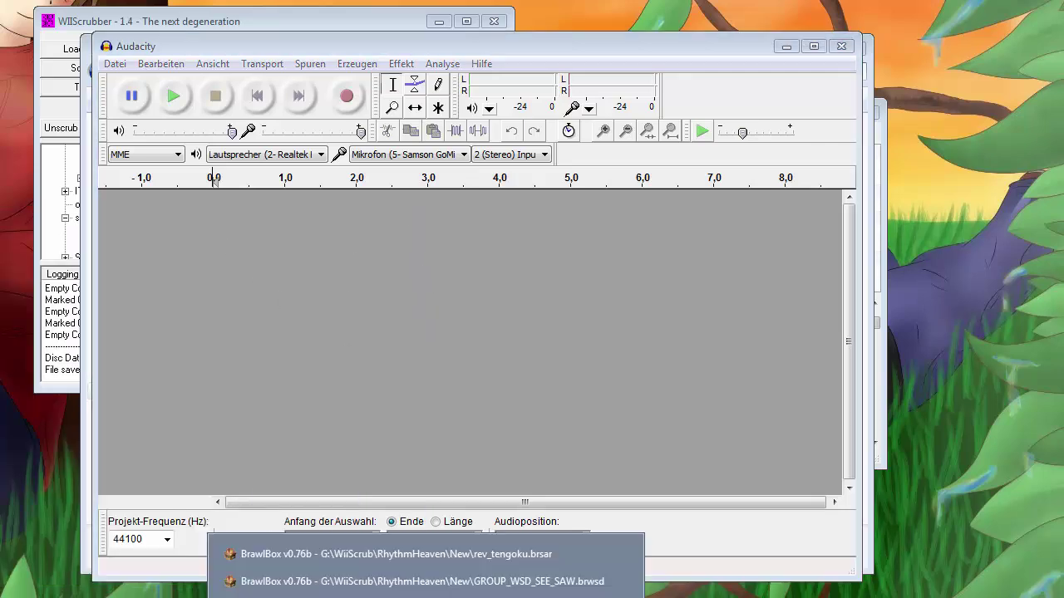
left_click(359, 556)
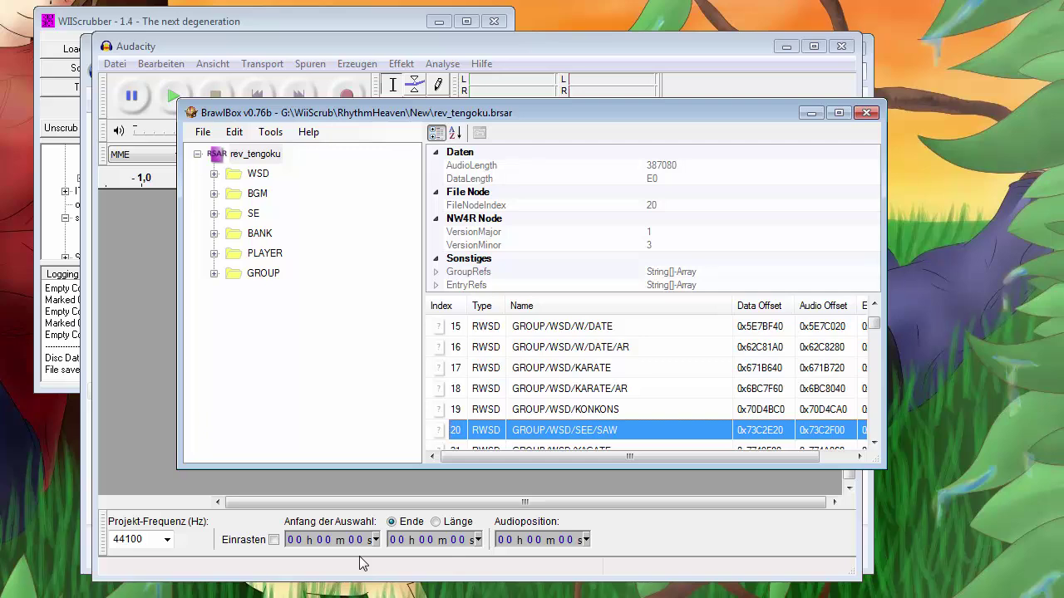
key("shift+F10")
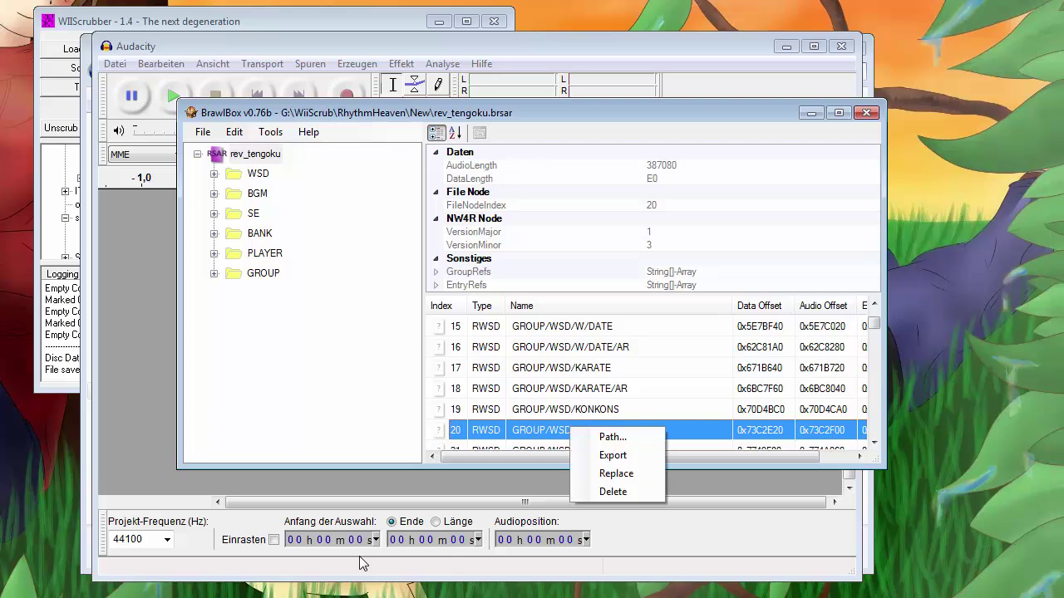
key("Escape")
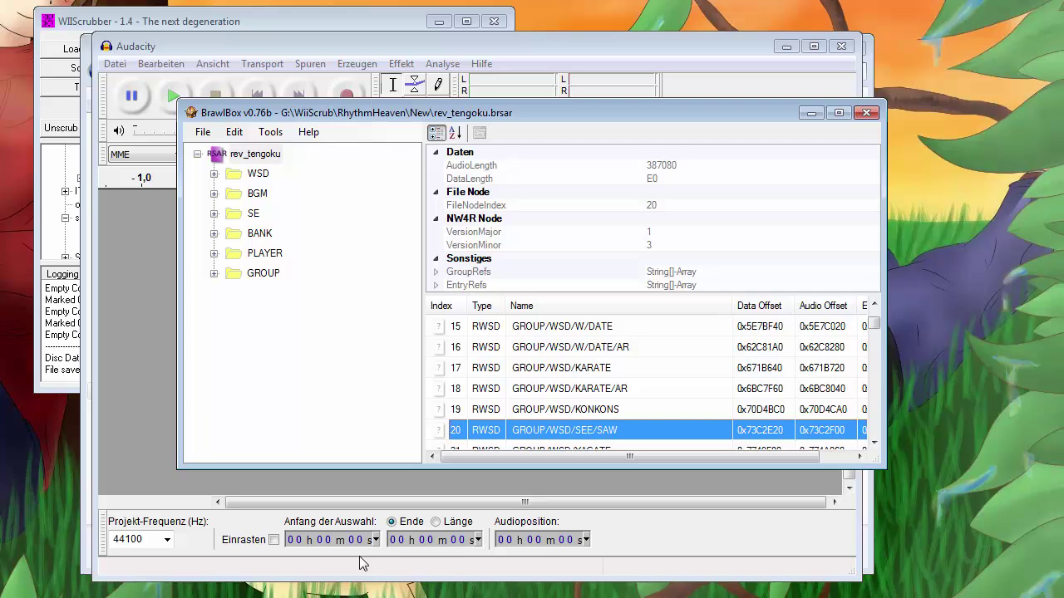
key("Return")
Export the Audio[0] sound to the New folder as the uncompressed PCM file Audio[0].wav and close the archive window
key("shift+F10")
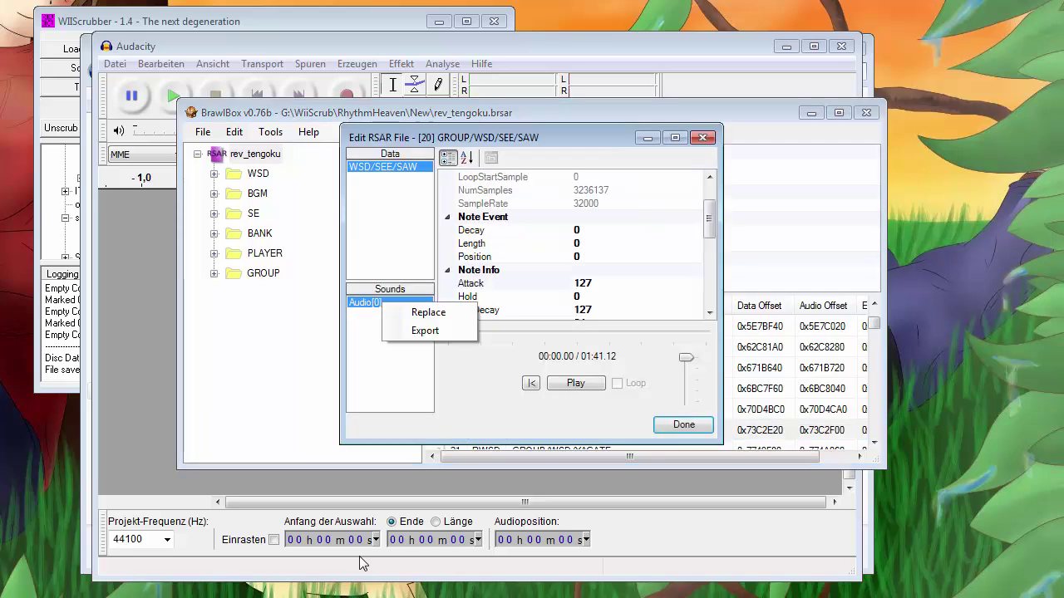
key("Down")
key("Down")
key("Return")
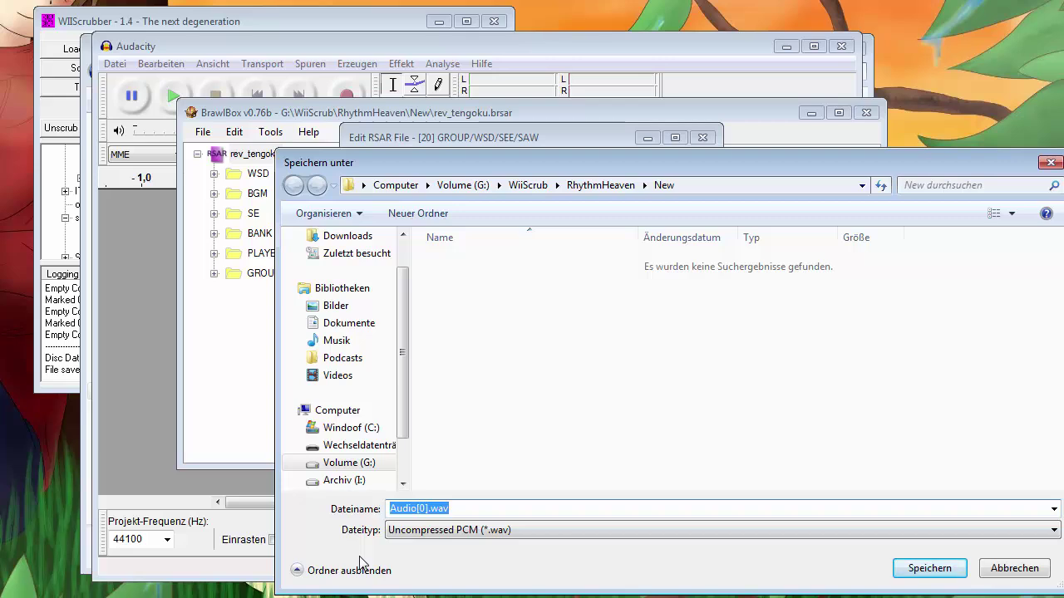
key("Return")
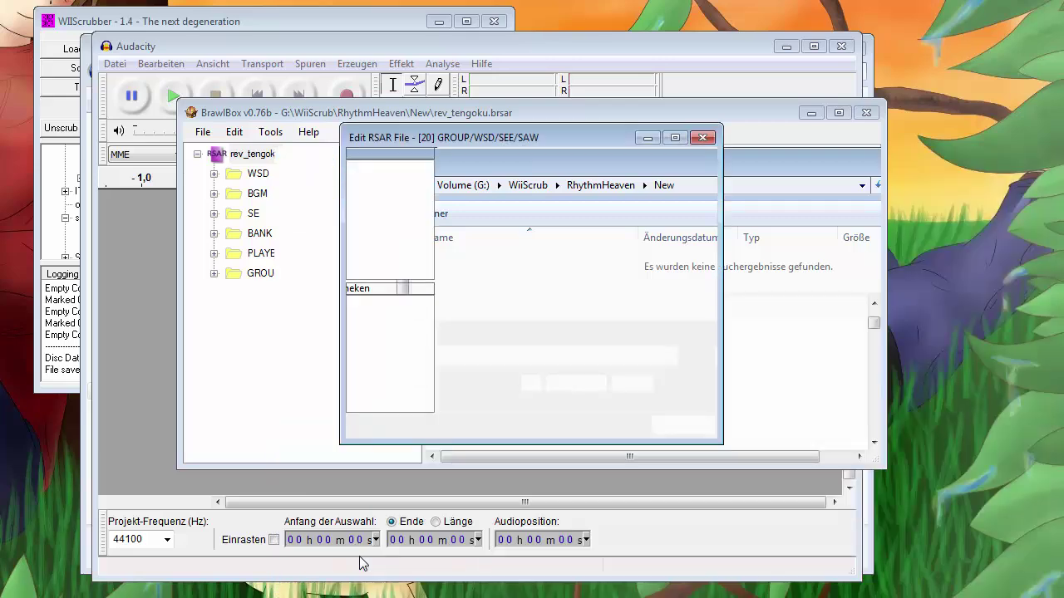
key("Return")
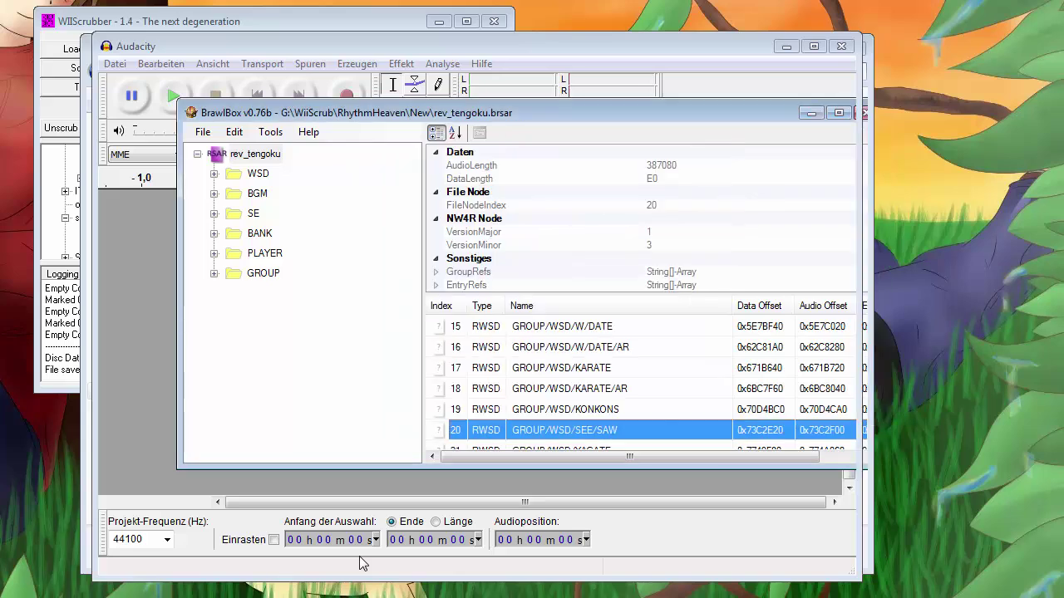
key("alt+F4")
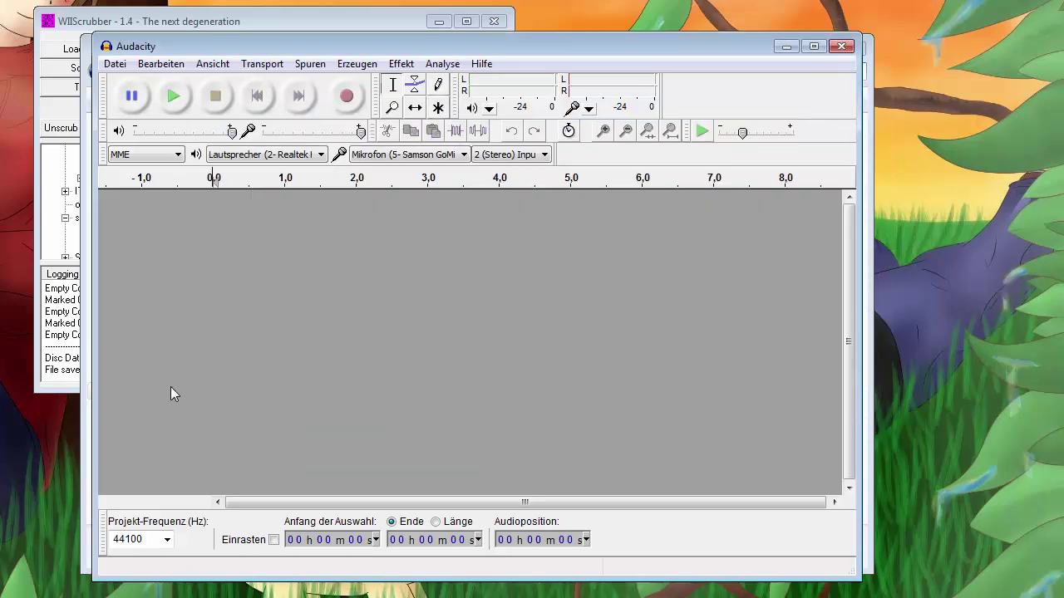
Switch to the file explorer, place its window beside Audacity and go up to the RhythmHeaven folder
left_click(115, 67)
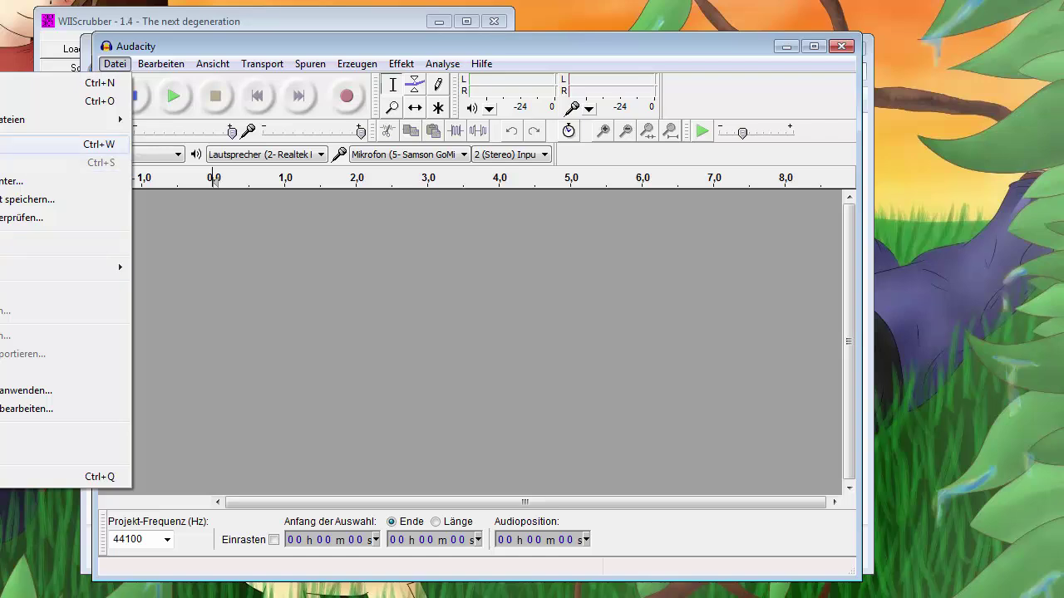
left_click(524, 397)
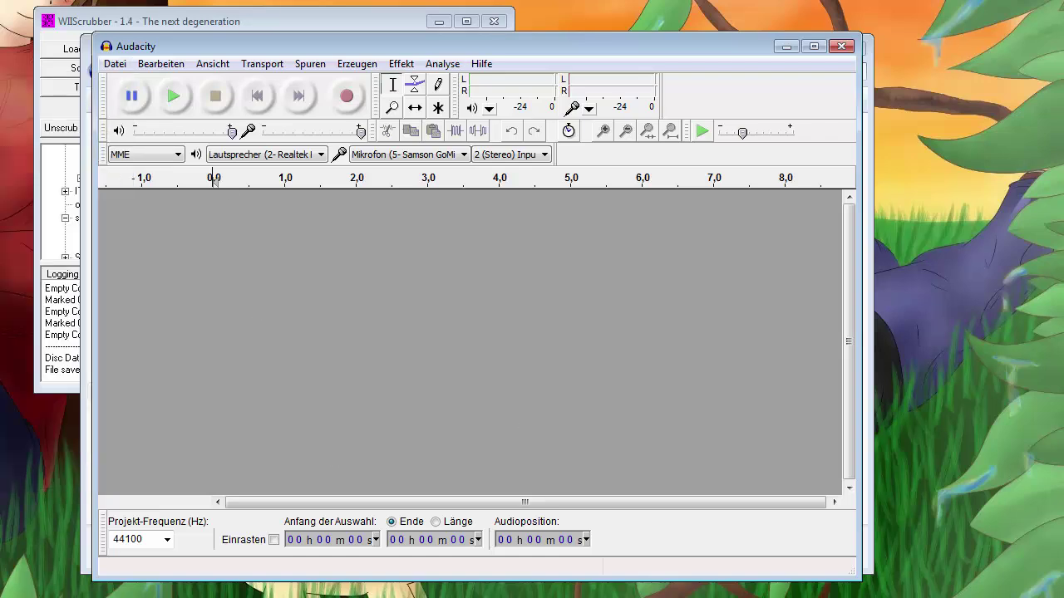
key("alt+Tab")
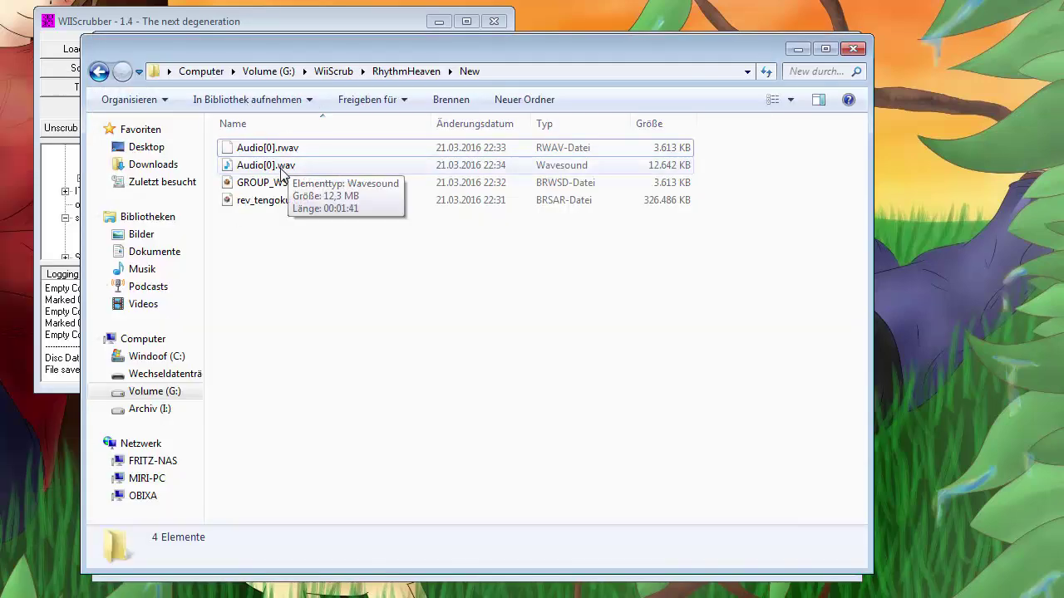
left_click_drag(277, 48, 571, 71)
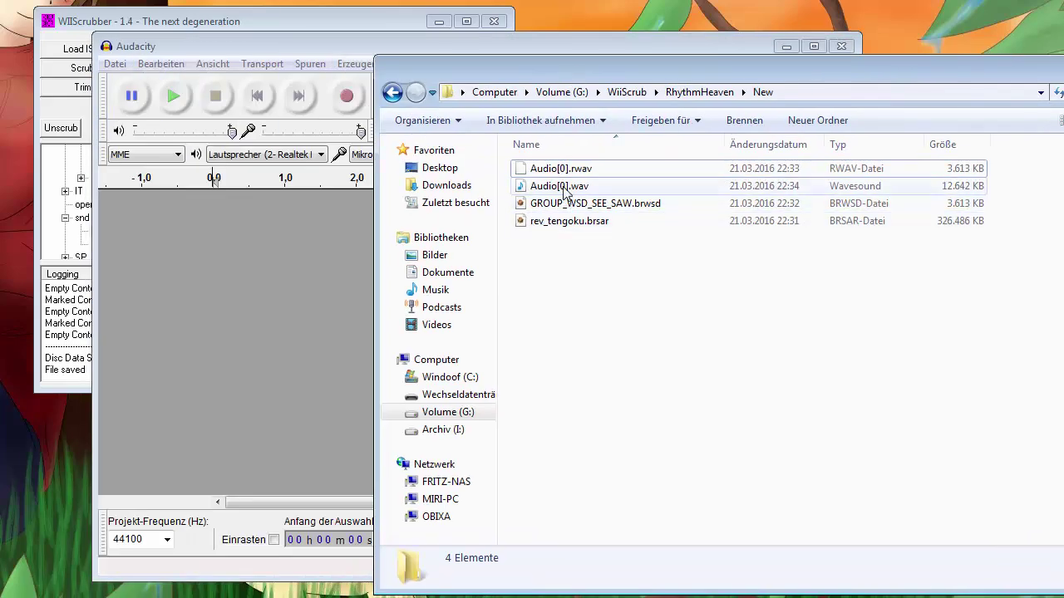
left_click_drag(564, 187, 416, 121)
left_click(393, 92)
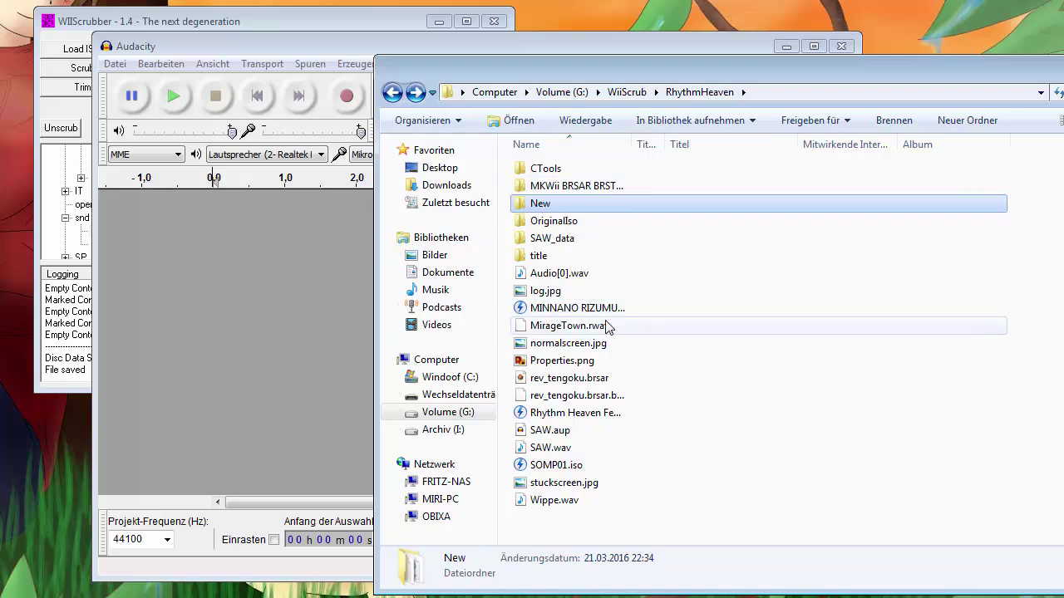
Try to import SAW.aup from the RhythmHeaven folder into the empty Audacity project
left_click(567, 433)
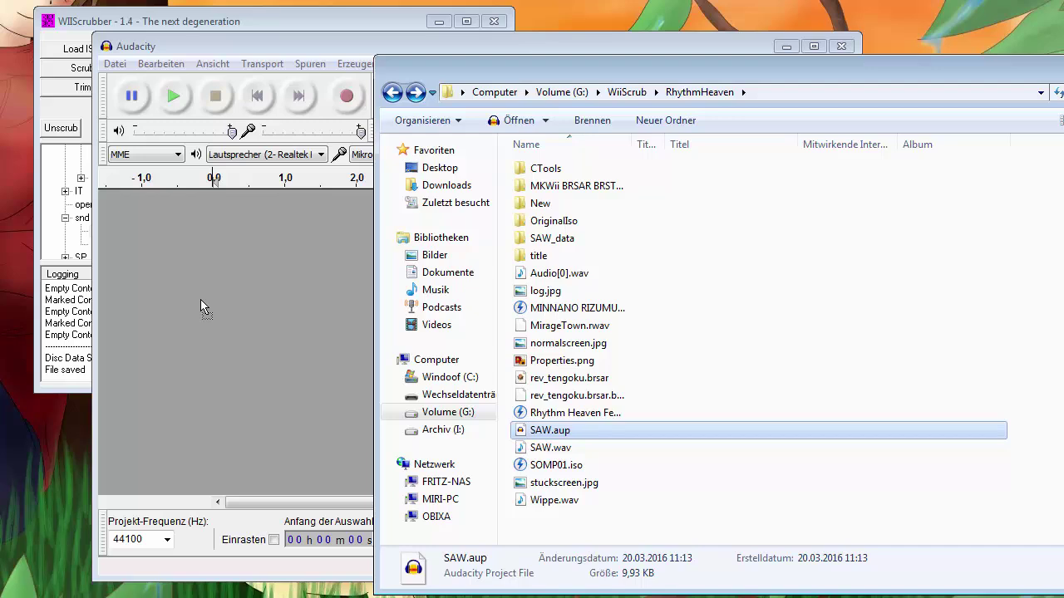
left_click_drag(200, 299, 200, 300)
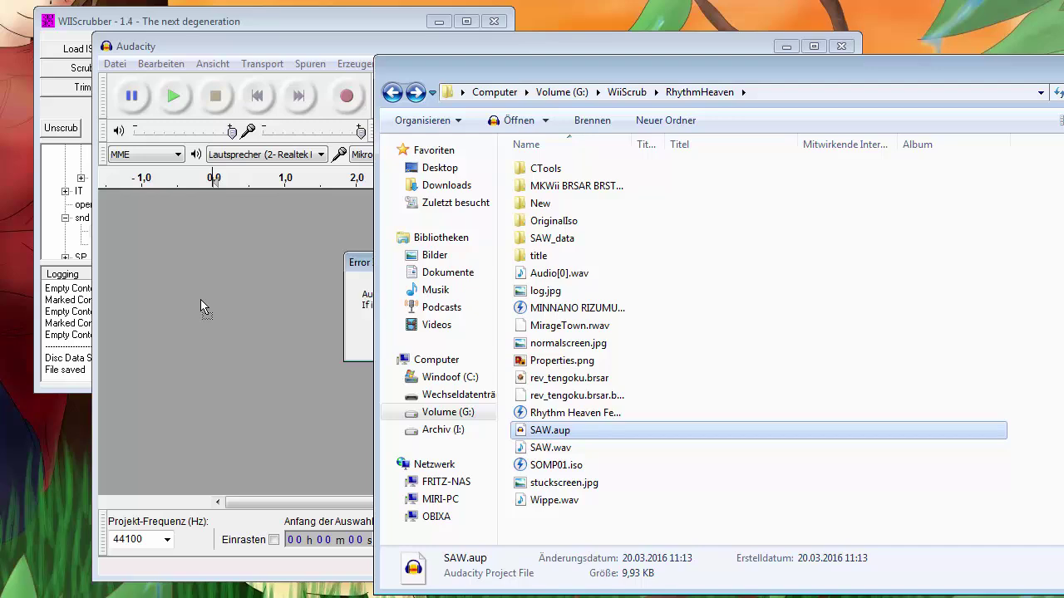
left_click(355, 266)
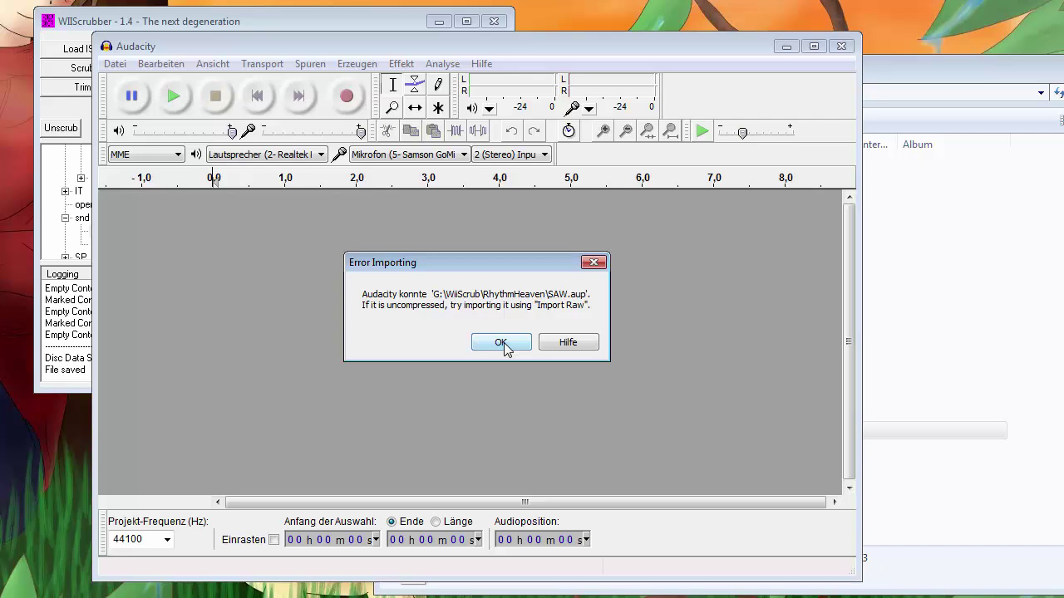
left_click(595, 264)
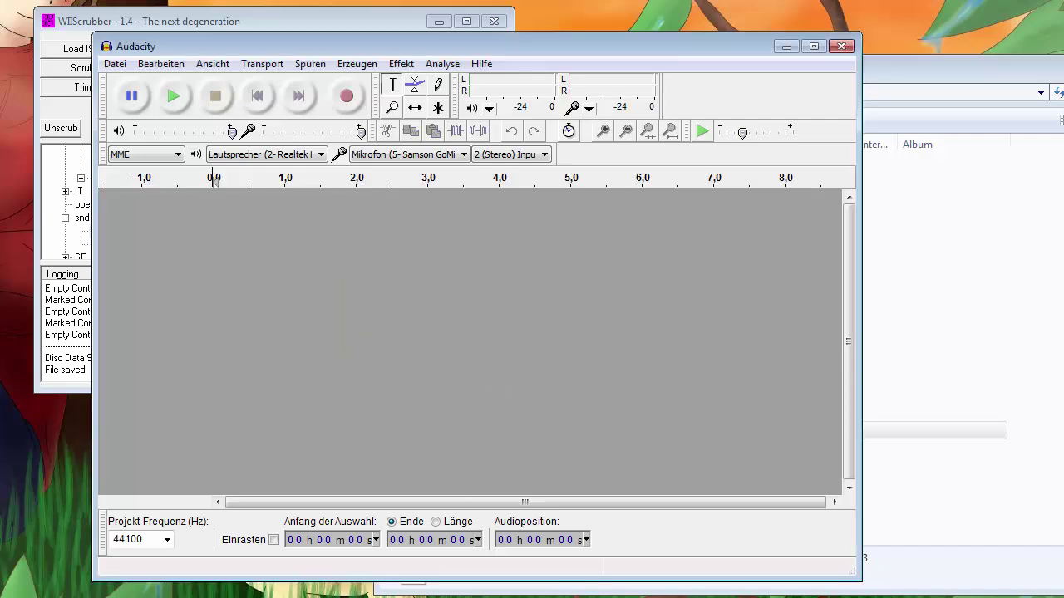
Open the existing SAW project in Audacity from the recently used files
left_click(912, 504)
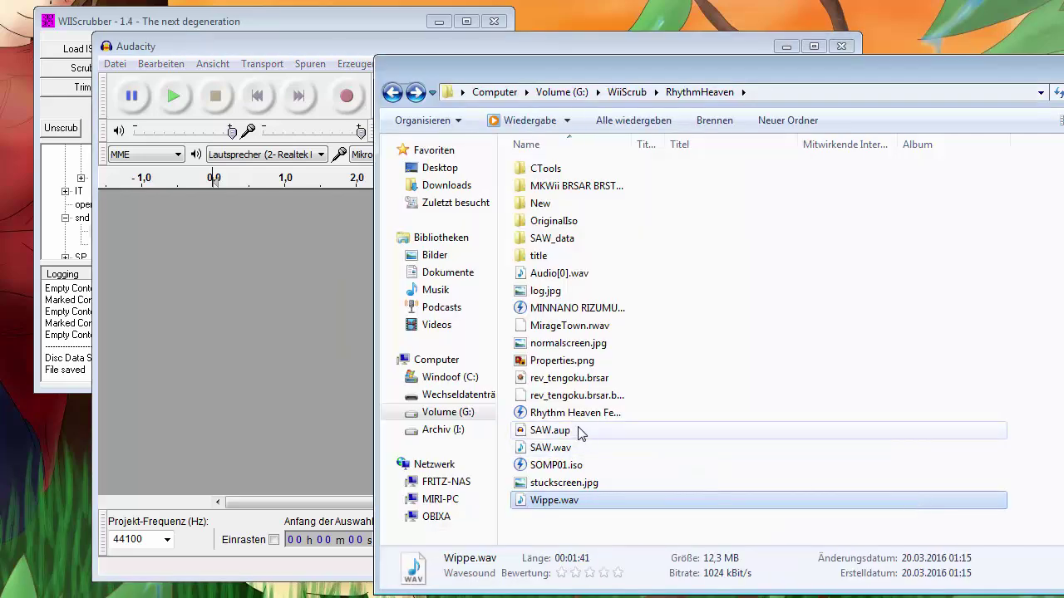
left_click(115, 64)
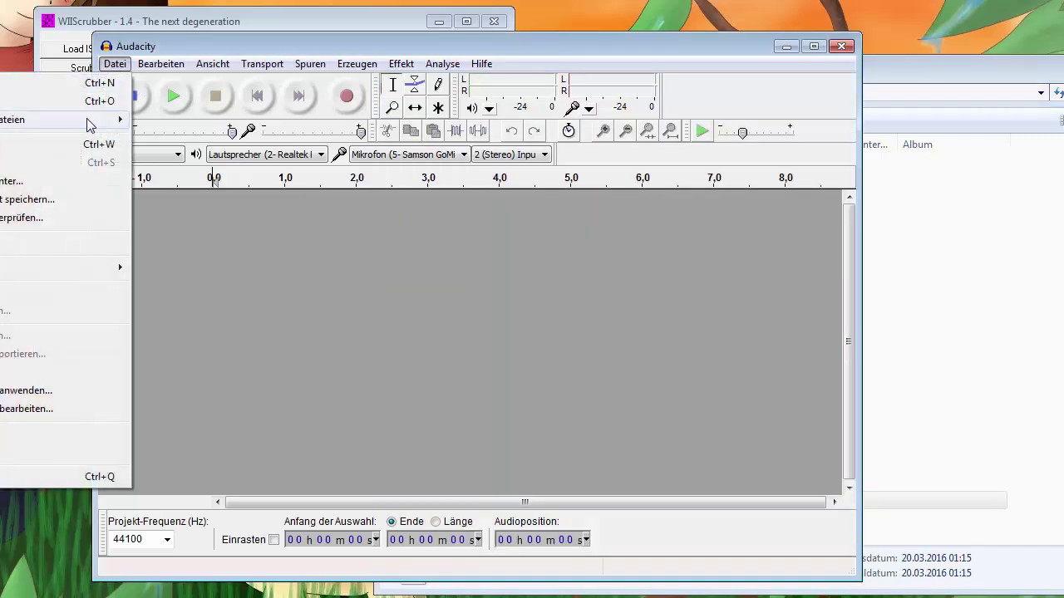
left_click(1, 119)
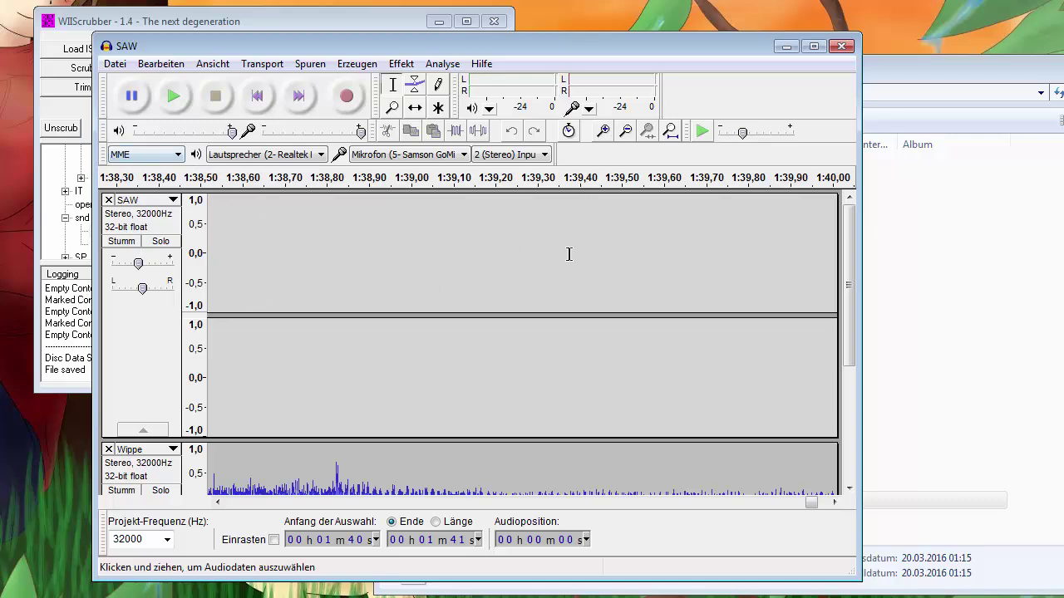
Examine the SAW and Wippe waveforms from the end of the project back to its beginning
left_click_drag(851, 304, 847, 428)
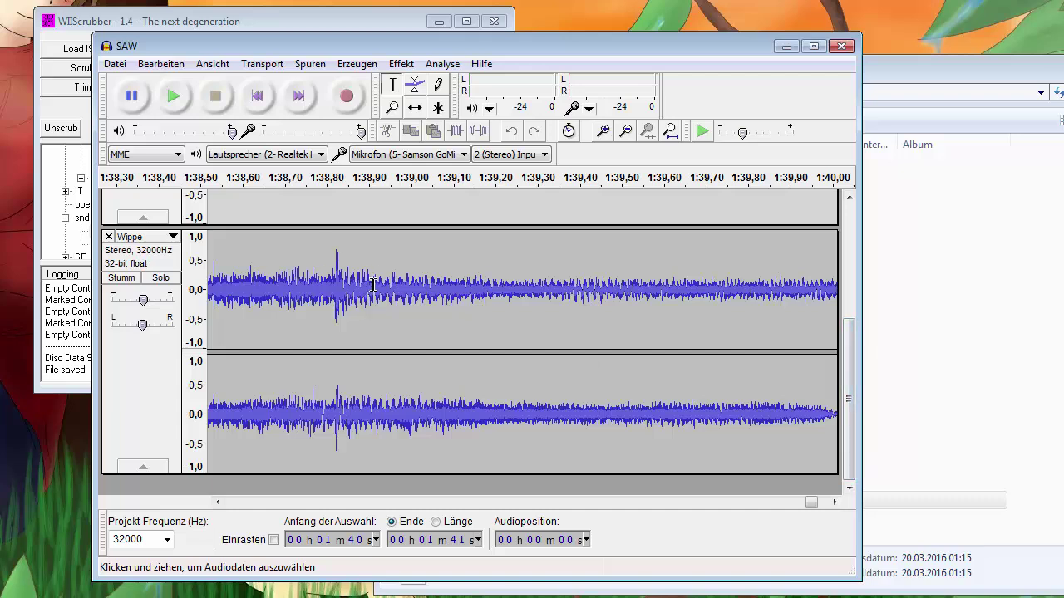
left_click(433, 274)
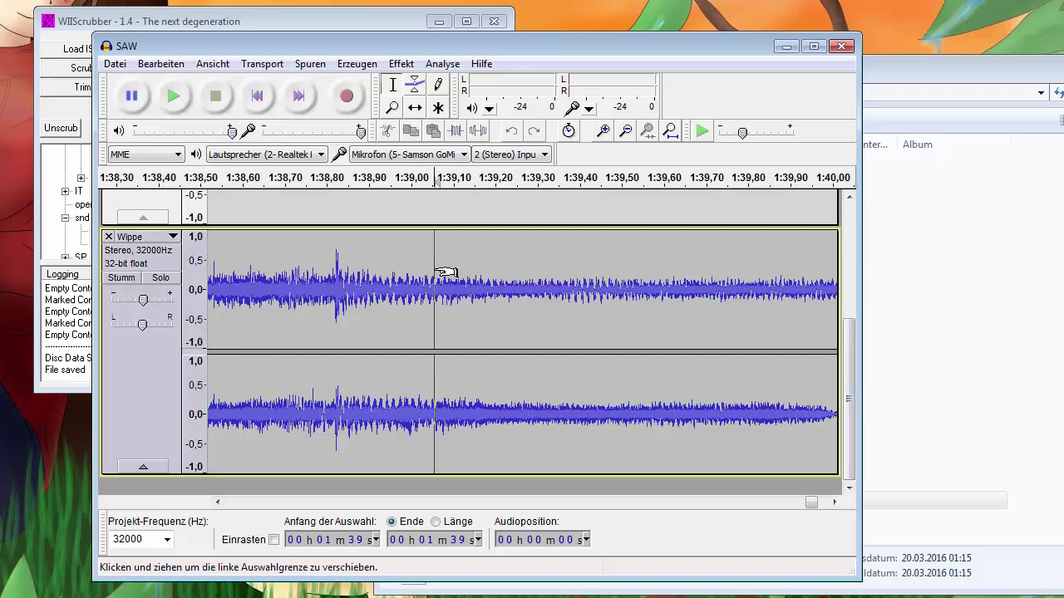
scroll(440, 272, "down", 5, "ctrl")
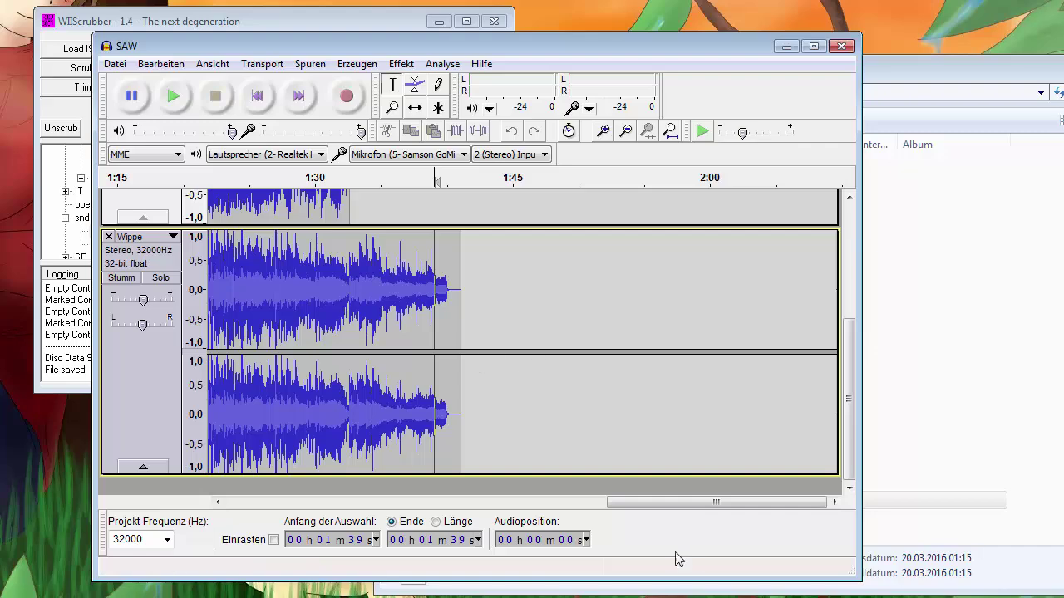
left_click_drag(674, 501, 308, 502)
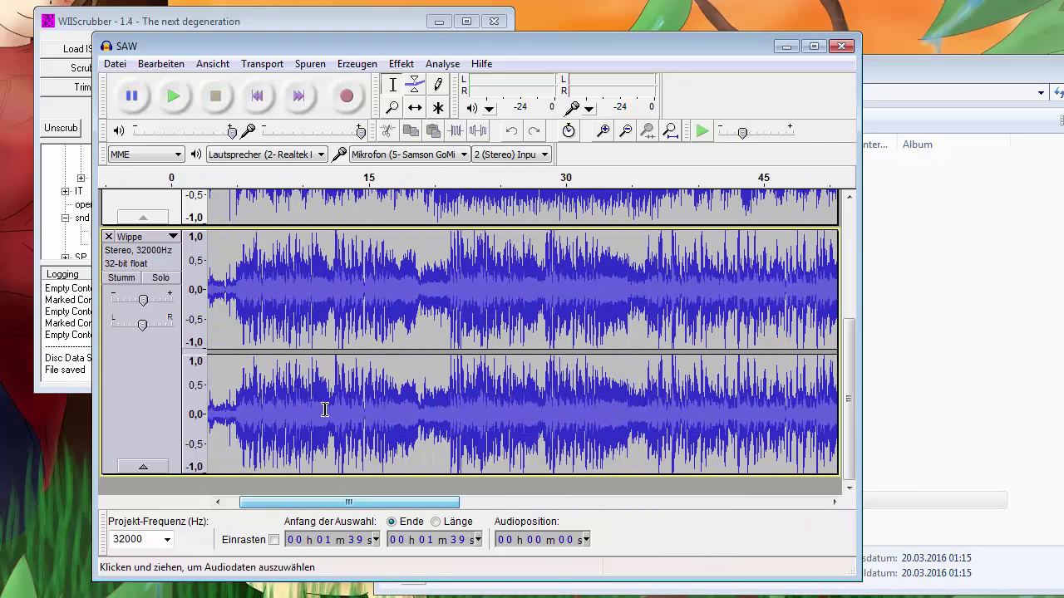
scroll(306, 257, "up", 3)
left_click(309, 257)
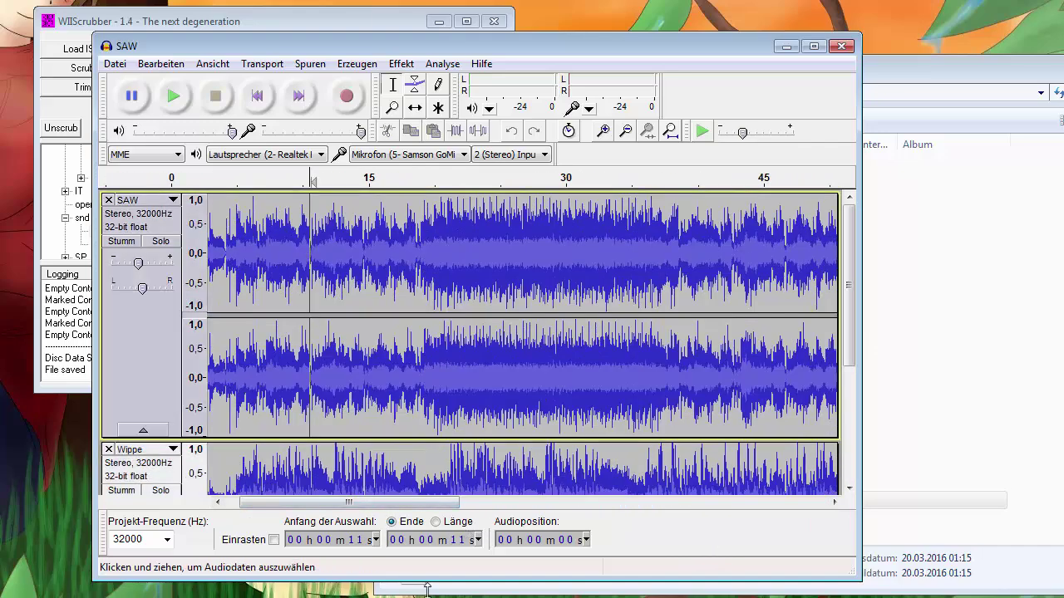
scroll(335, 308, "down", 3)
left_click(330, 359)
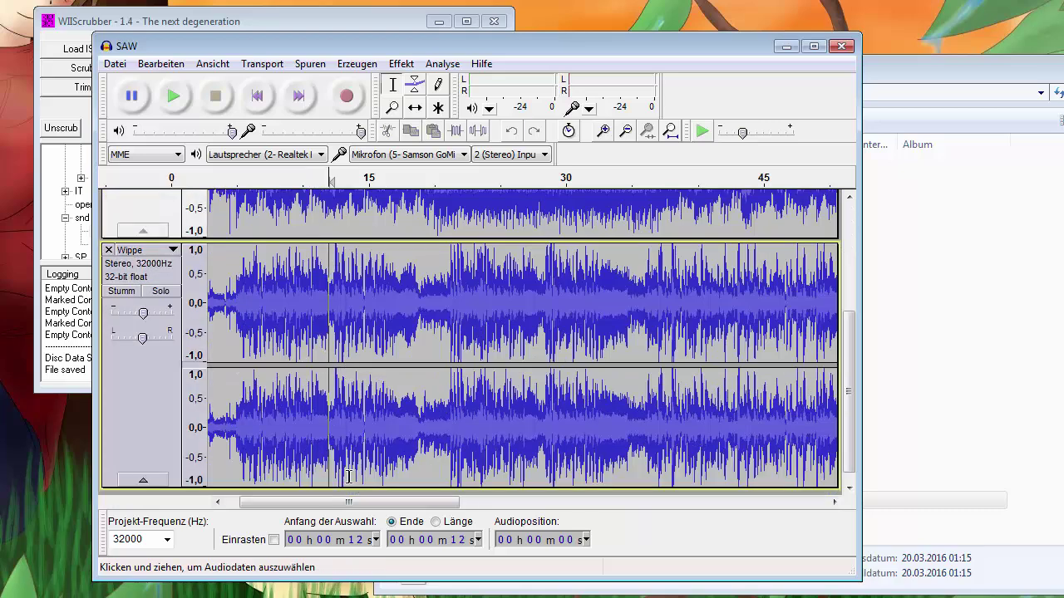
left_click_drag(376, 508, 254, 505)
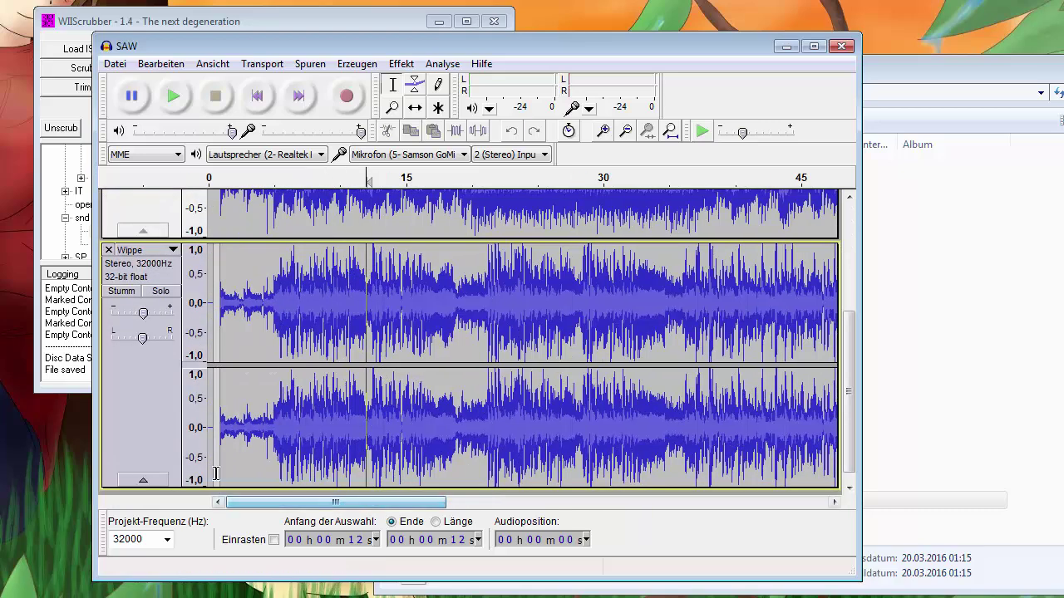
Place the cursor where the Wippe track's audio begins, at about 1 second, and compare its opening with the SAW track's
left_click(219, 378)
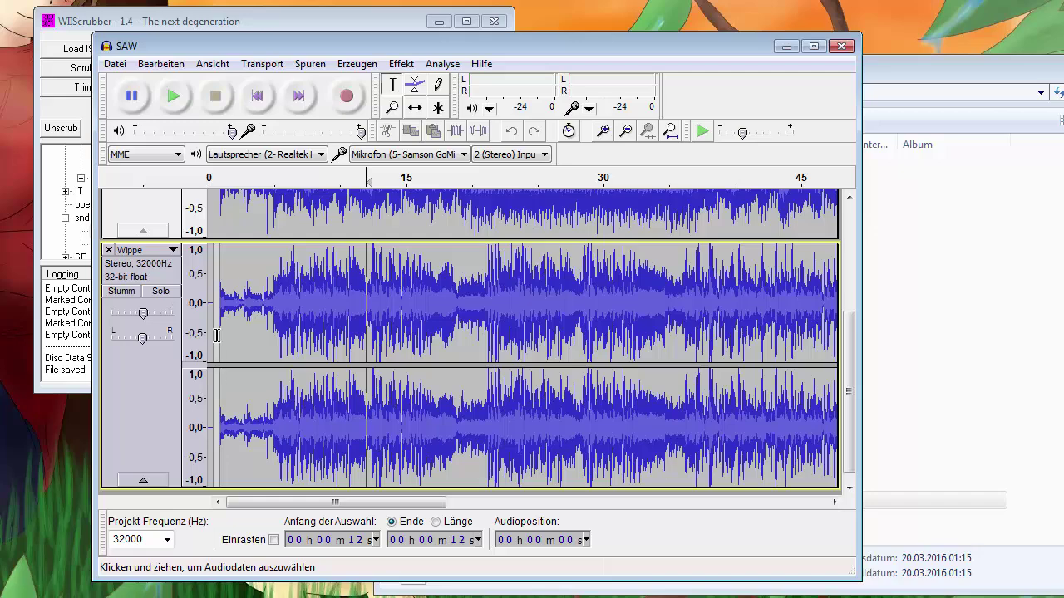
scroll(223, 335, "up", 3)
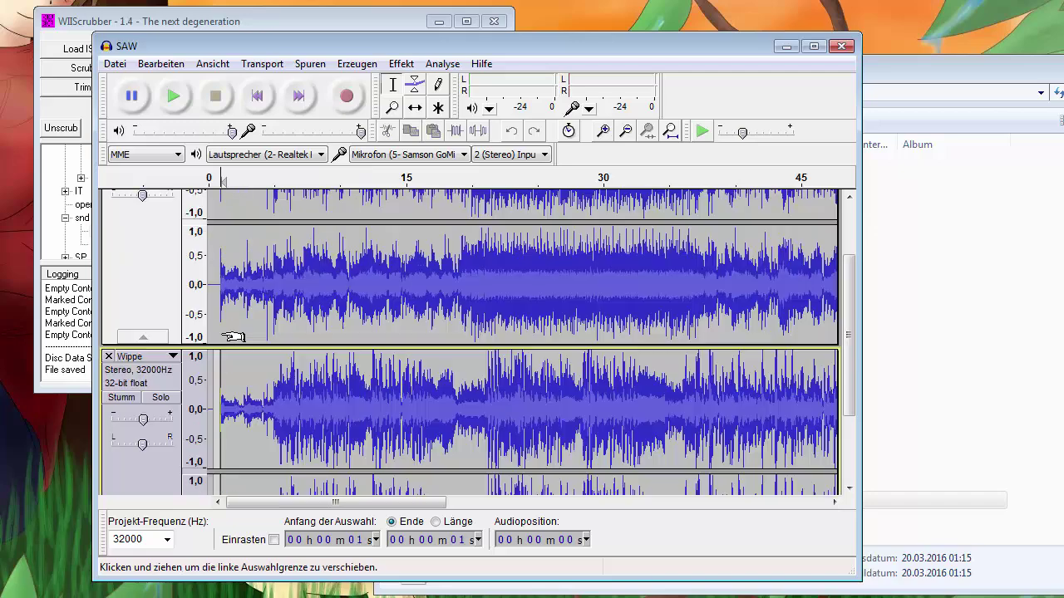
scroll(228, 336, "down", 3)
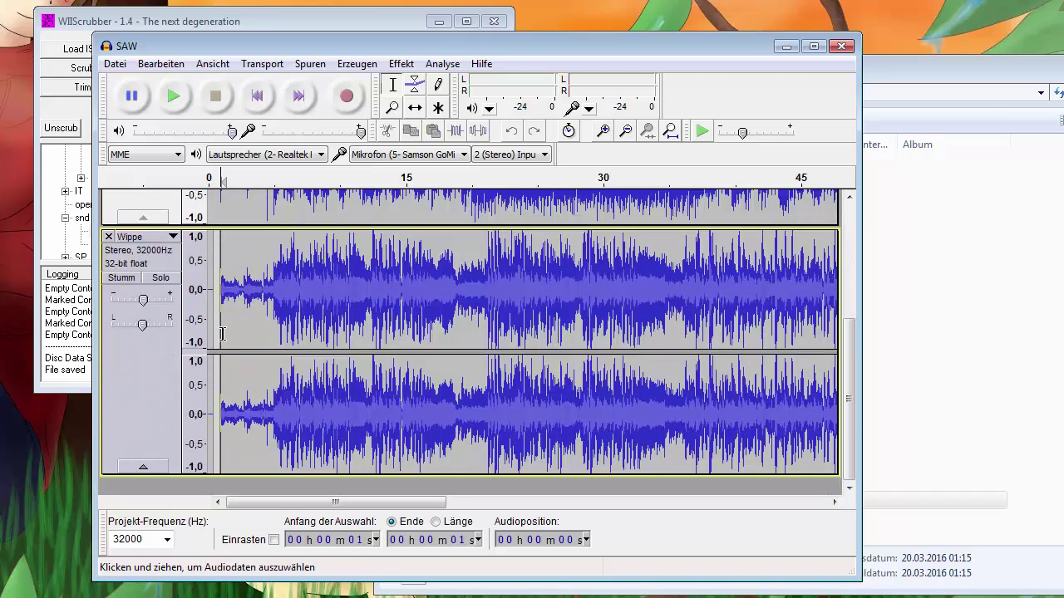
scroll(223, 334, "up", 3)
scroll(222, 336, "down", 3)
scroll(223, 336, "up", 3)
scroll(223, 336, "down", 3)
scroll(663, 340, "up", 3)
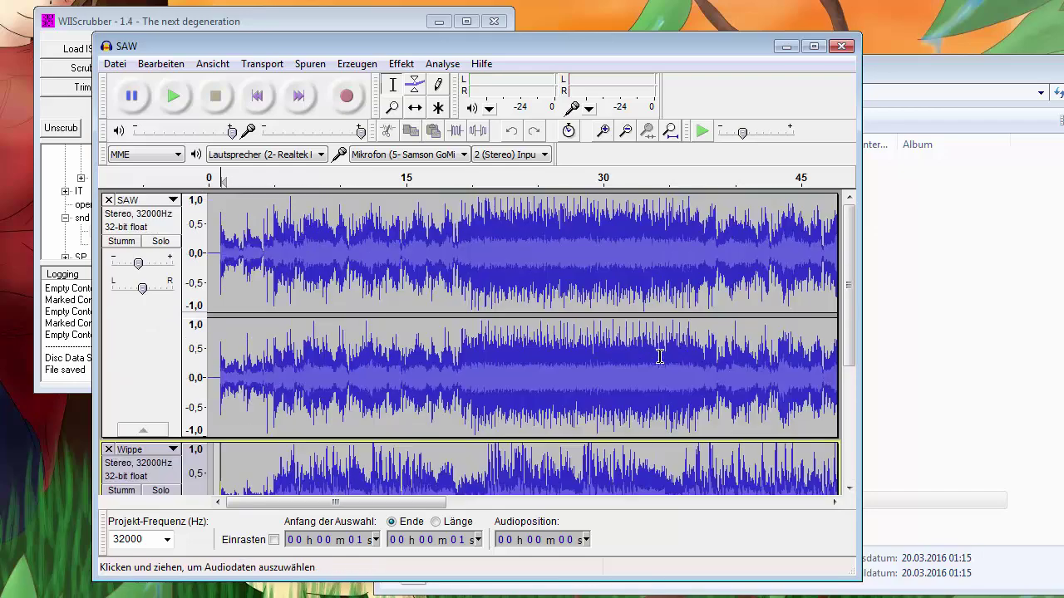
scroll(659, 356, "down", 3)
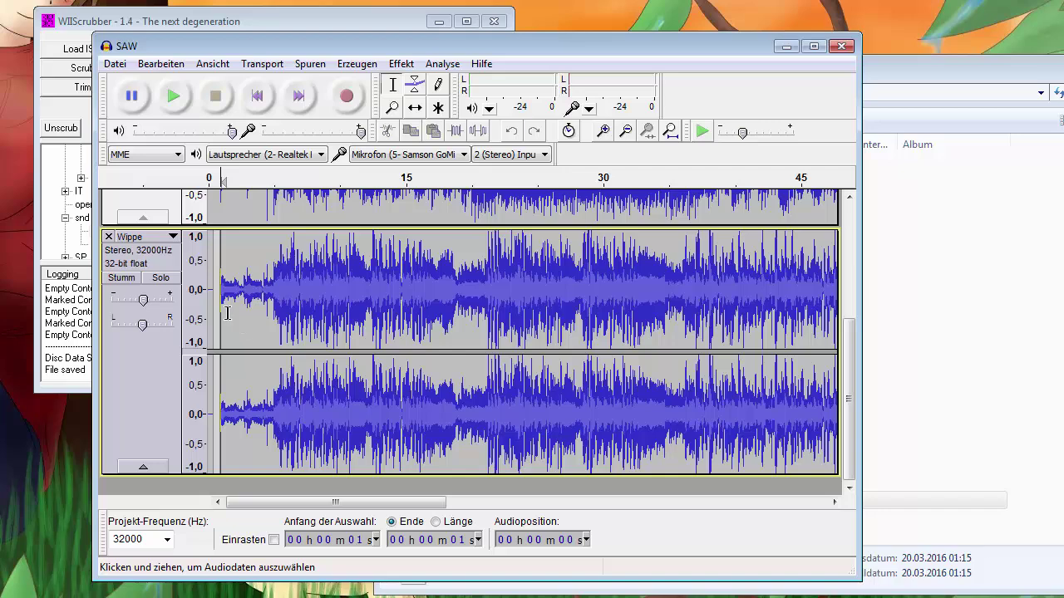
scroll(223, 298, "up", 3, "ctrl")
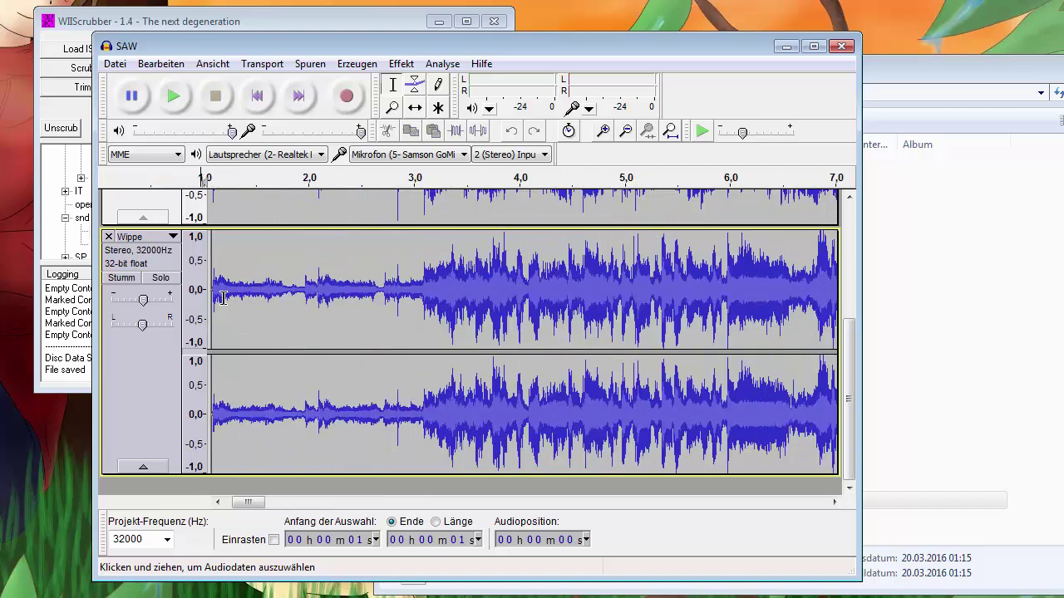
Compare the opening waveforms of the SAW and Wippe tracks, both up close and against the tracks' full lengths
left_click_drag(255, 504, 241, 505)
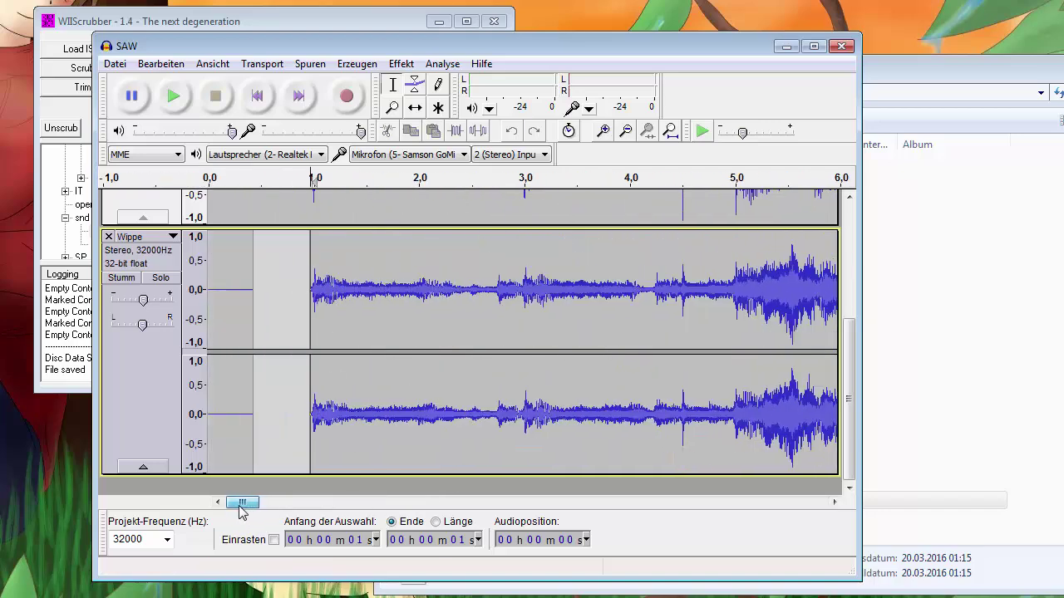
scroll(432, 337, "up", 3)
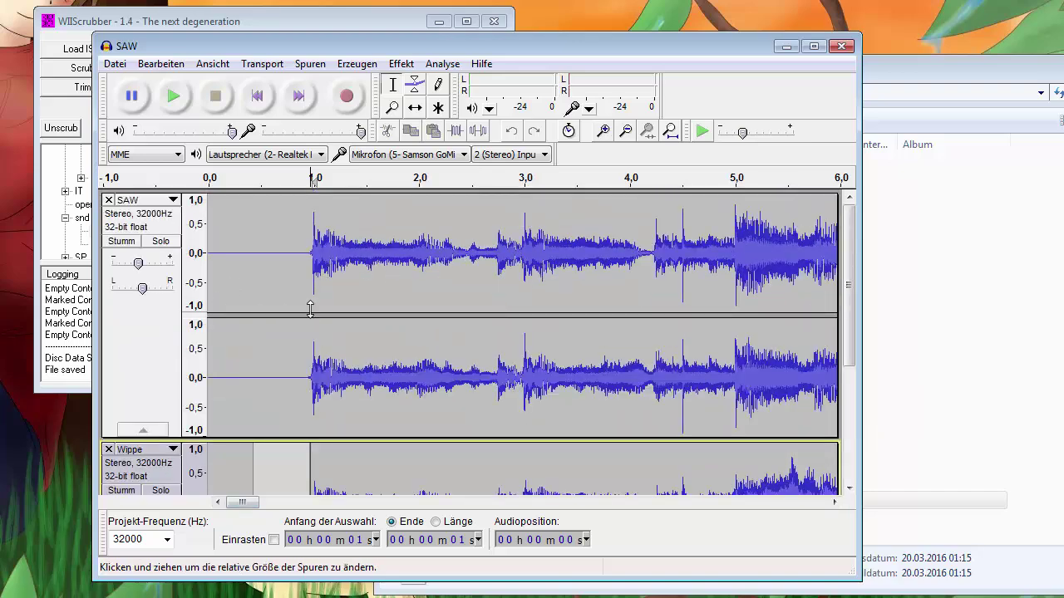
scroll(372, 317, "down", 3)
scroll(236, 432, "down", 3)
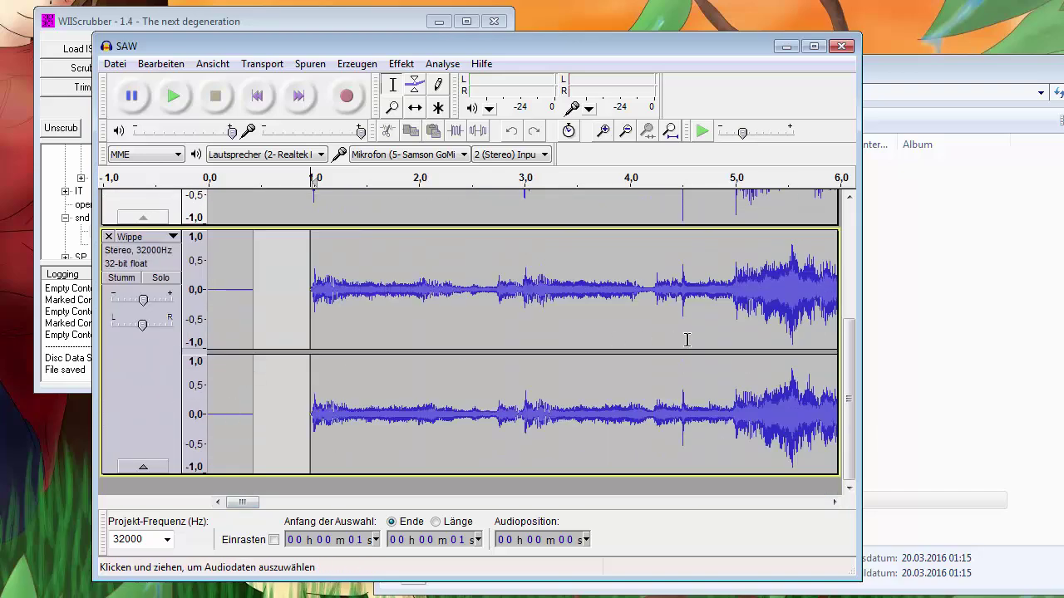
scroll(639, 384, "down", 2, "ctrl")
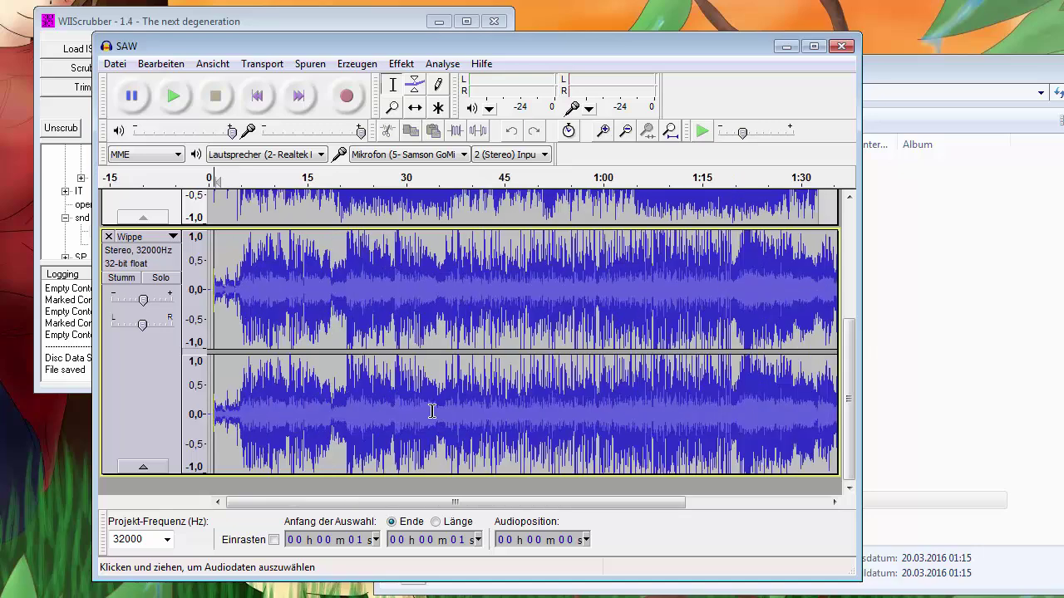
scroll(429, 411, "down", 1, "ctrl")
scroll(231, 423, "up", 2, "ctrl")
scroll(231, 423, "up", 3, "ctrl")
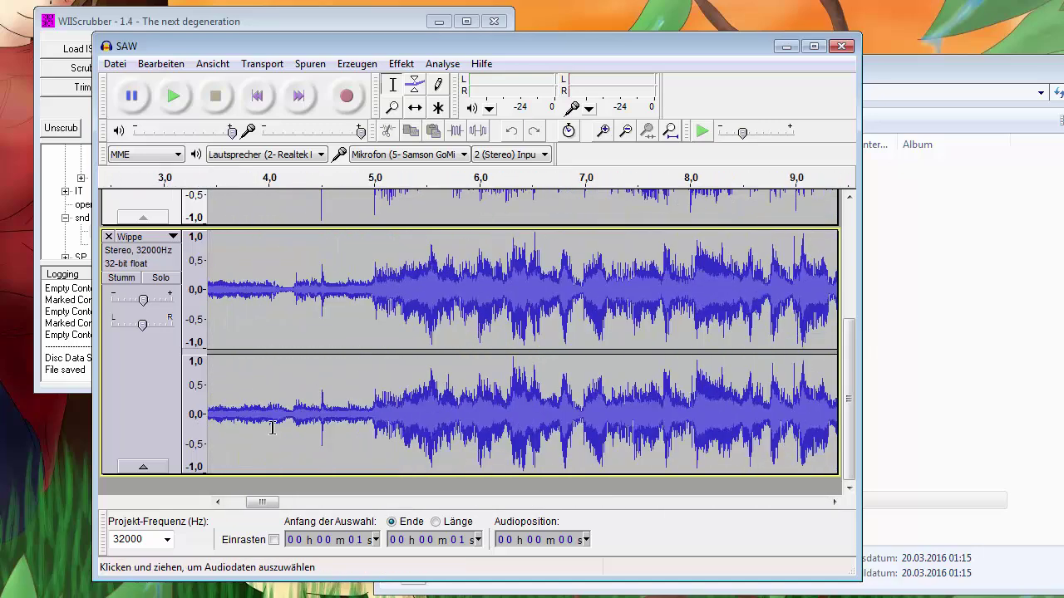
Mark the point at about 1 second where the Wippe clip begins after its opening gap
left_click_drag(268, 502, 237, 503)
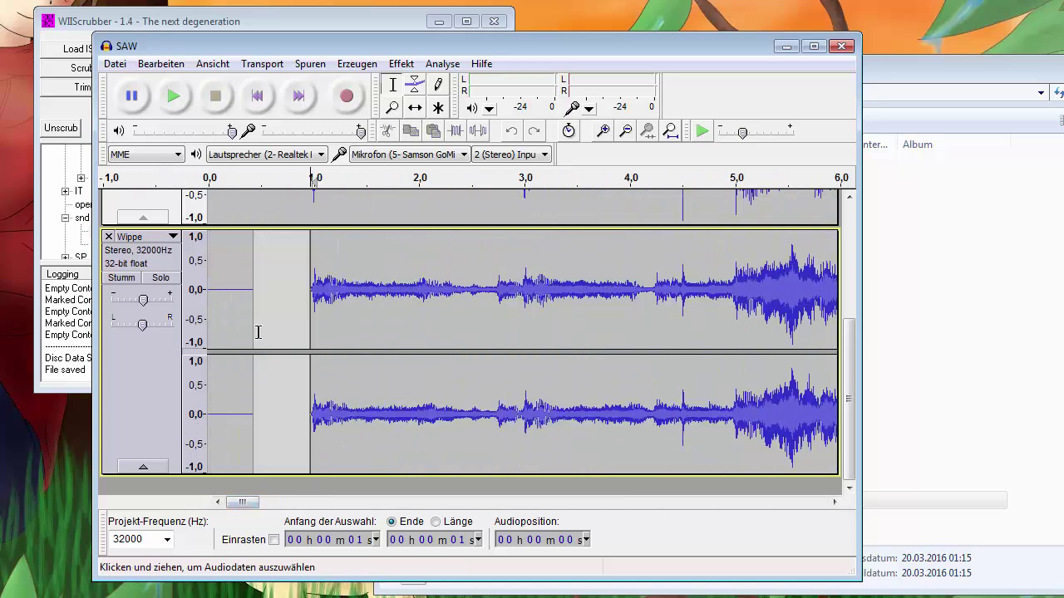
left_click_drag(207, 310, 241, 332)
left_click(306, 312)
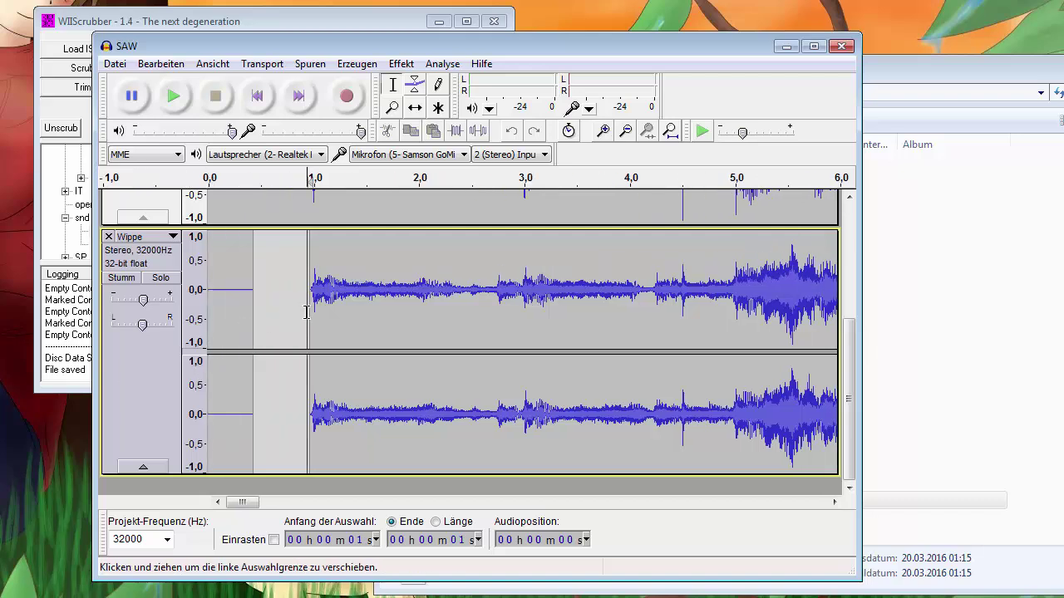
left_click(311, 315)
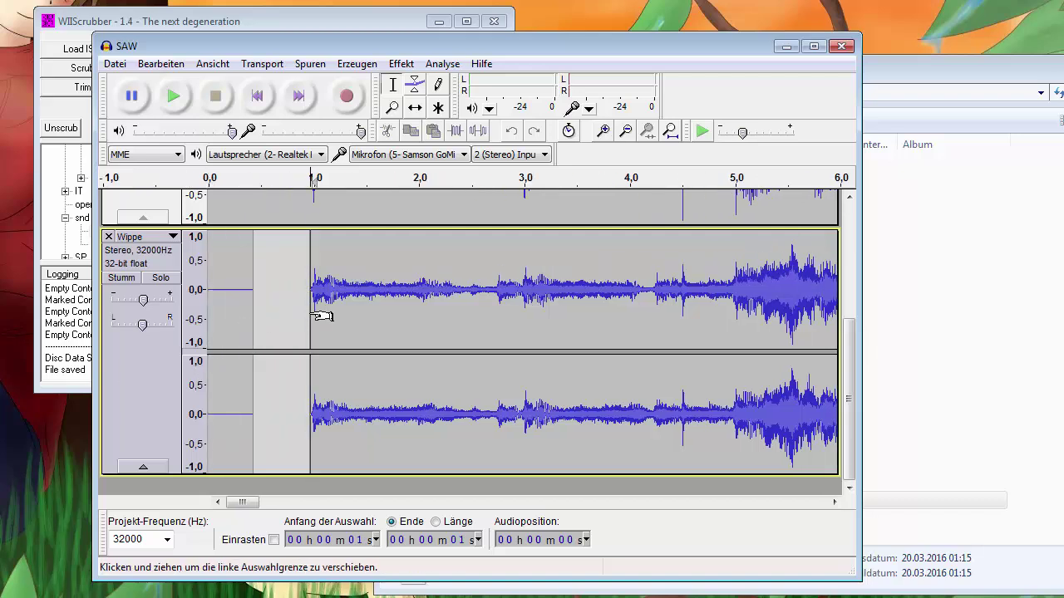
Select the Wippe track's audio from the clip's start at about 1 second to about 20 seconds
left_click_drag(311, 316, 1055, 341)
scroll(446, 352, "down", 6, "ctrl")
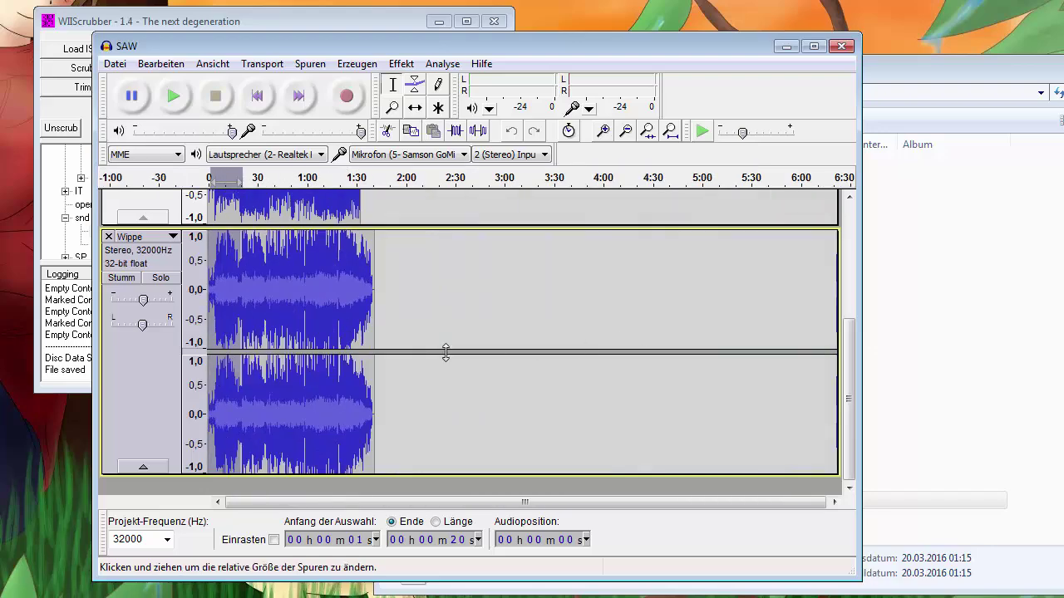
scroll(241, 382, "up", 6, "ctrl")
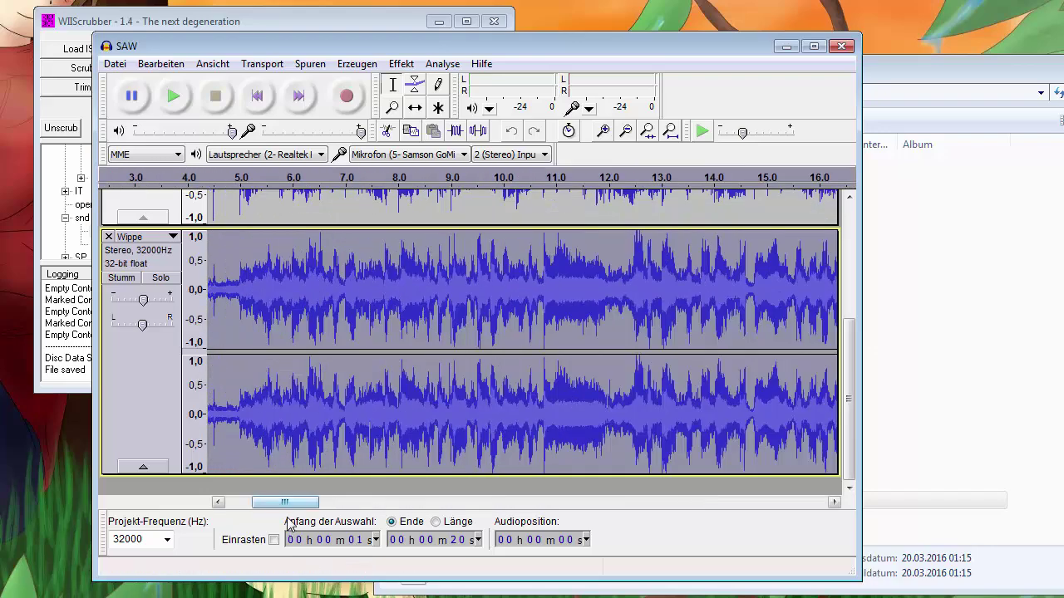
left_click_drag(285, 502, 259, 502)
Play both tracks briefly from just before the Wippe audio begins, at about 0.75 seconds, and stop playback
left_click(274, 325)
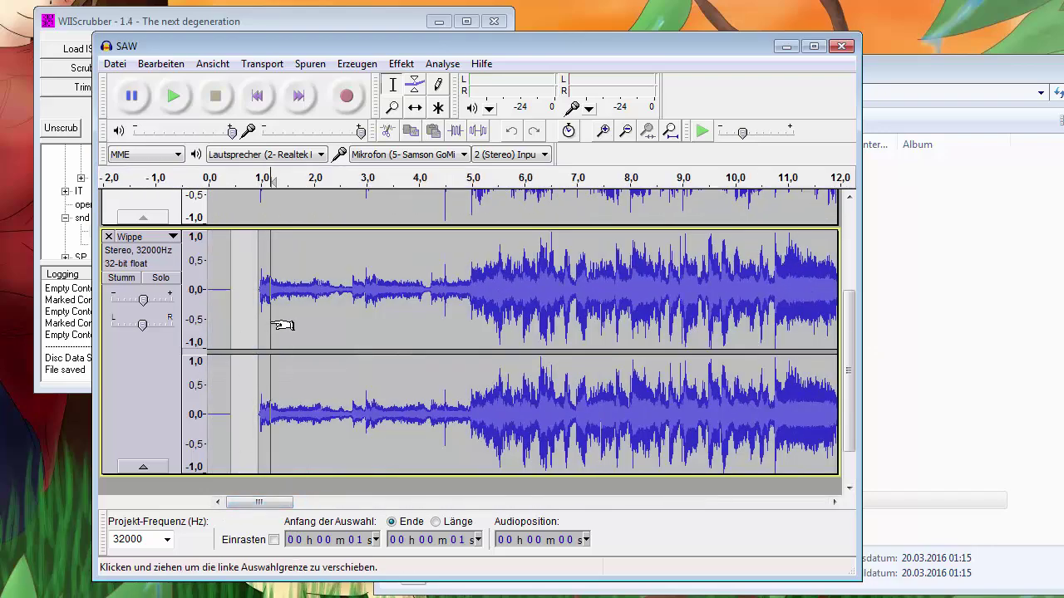
scroll(249, 366, "up", 2)
scroll(247, 353, "down", 1)
left_click(247, 351)
scroll(248, 352, "down", 1)
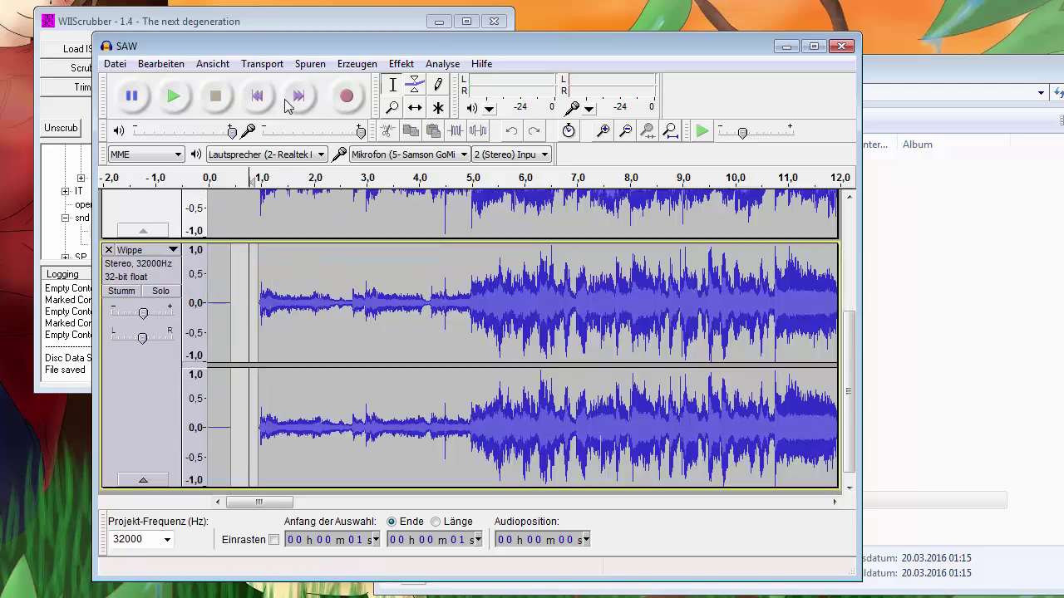
left_click(173, 96)
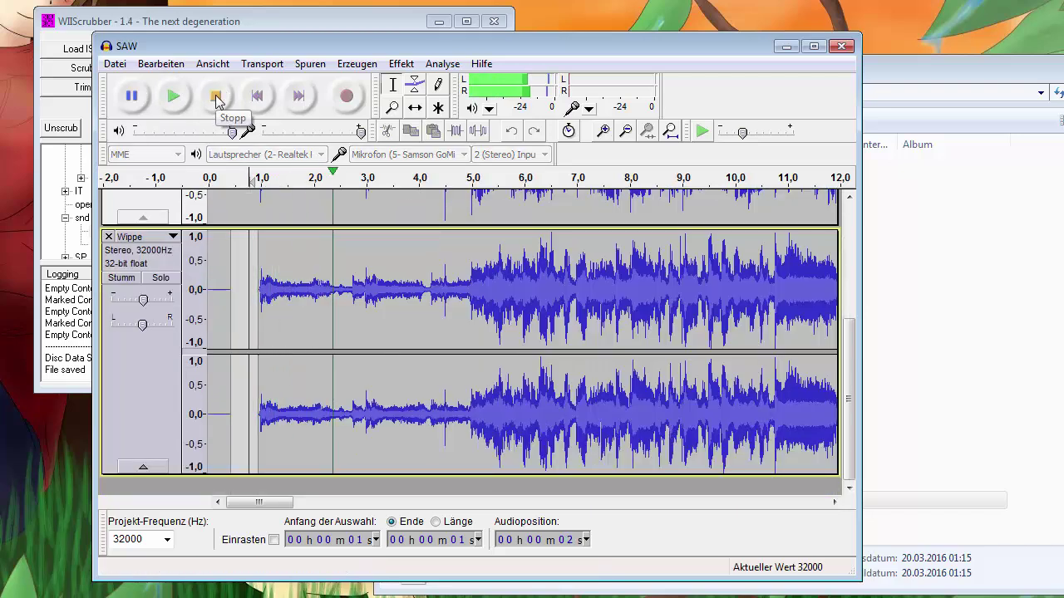
left_click(216, 97)
Compare the first note's onset in the SAW and Wippe tracks in close-up around 1 second
scroll(270, 291, "up", 2, "ctrl")
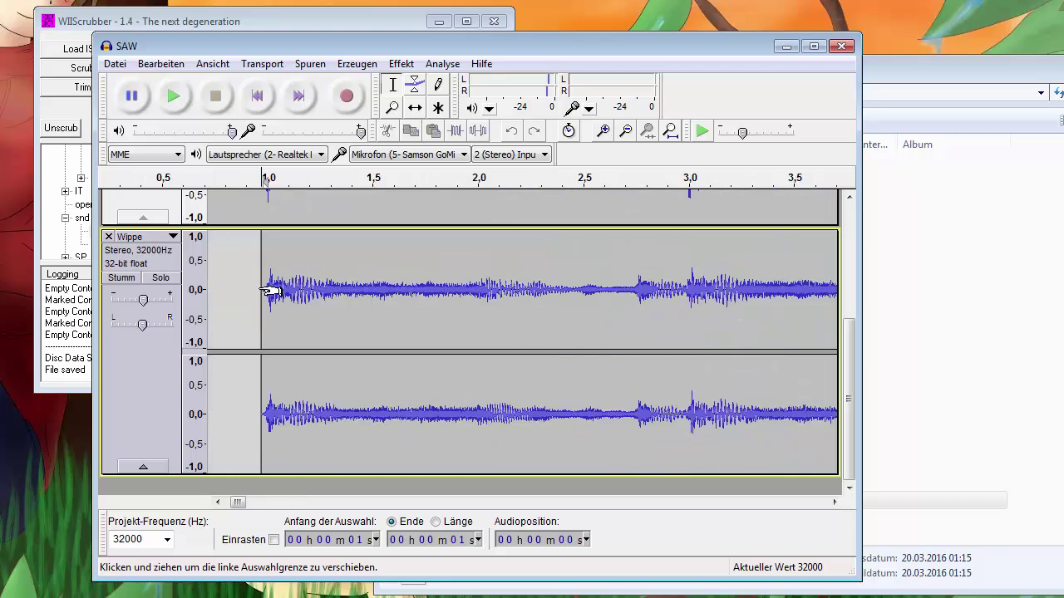
scroll(270, 291, "up", 4, "ctrl")
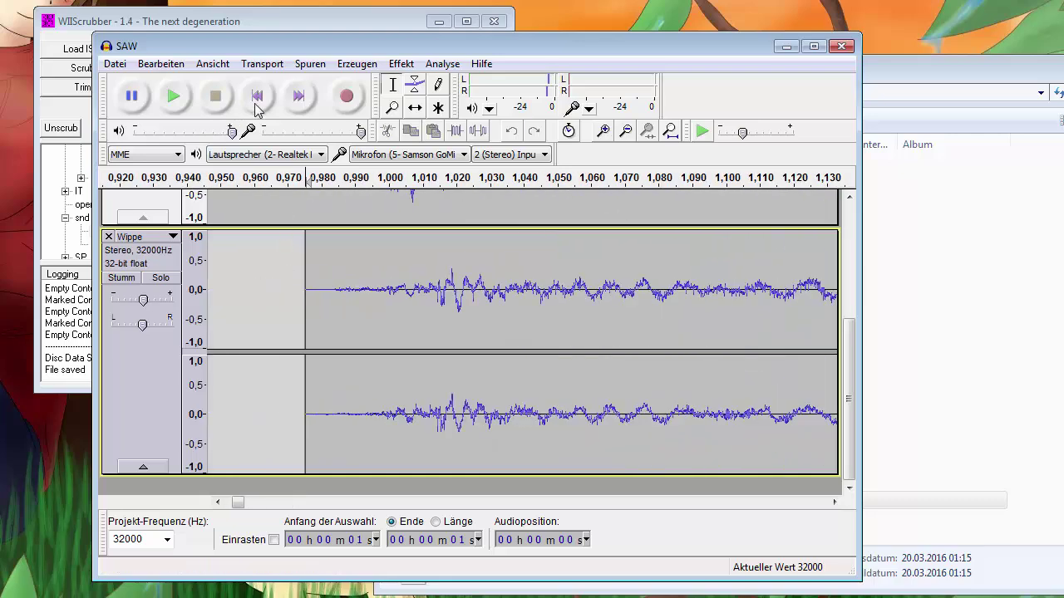
scroll(318, 241, "up", 3)
scroll(319, 241, "down", 2)
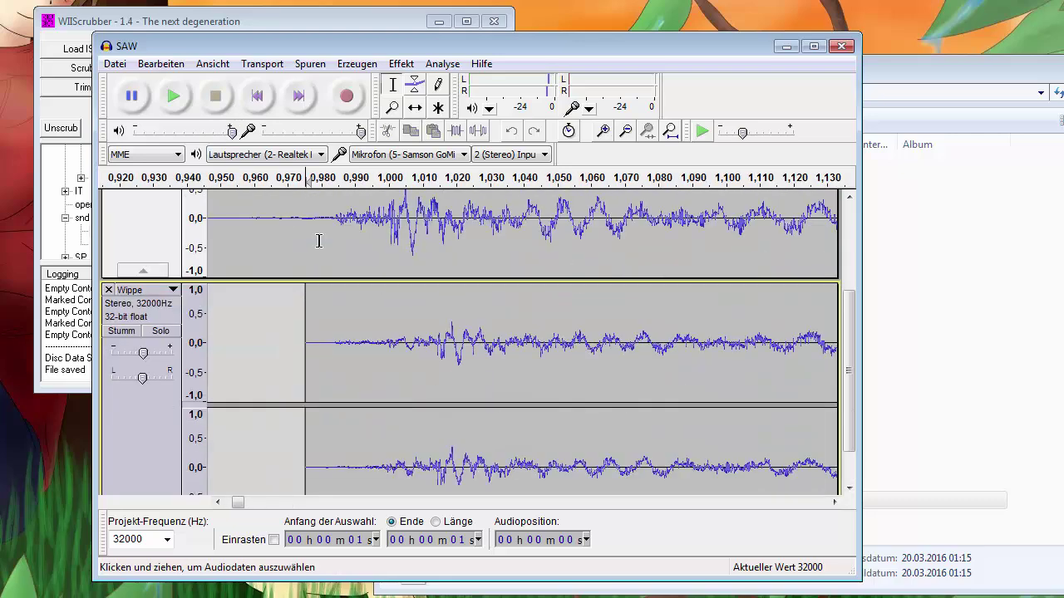
left_click(160, 64)
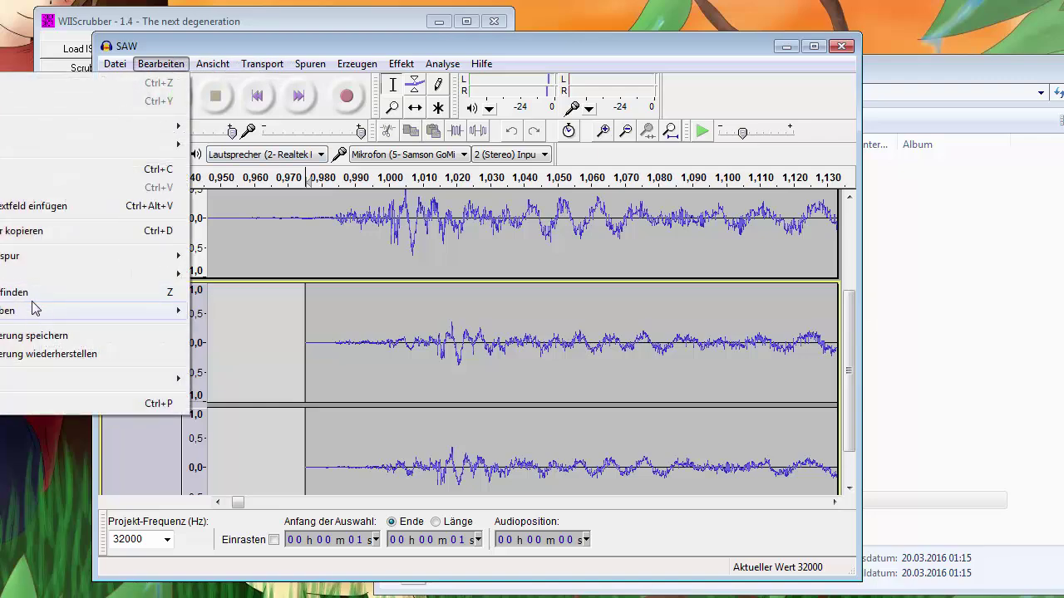
left_click(403, 506)
Place the cursor at the start of the Wippe audio and play both tracks together for a few seconds
scroll(403, 505, "down", 8, "ctrl")
left_click_drag(403, 502, 274, 501)
scroll(210, 471, "down", 2)
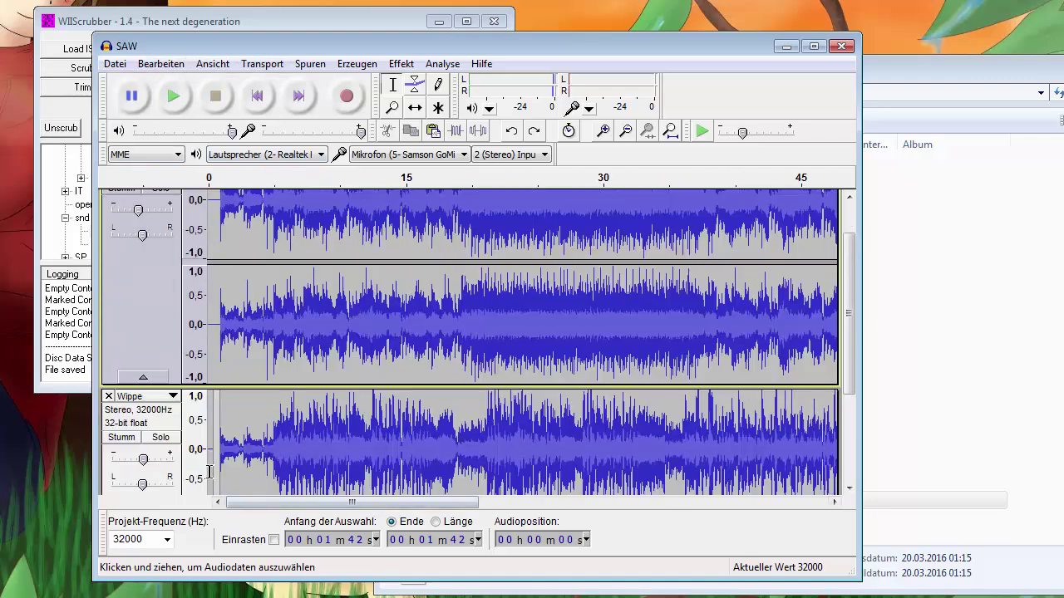
scroll(223, 446, "down", 5)
left_click(223, 435)
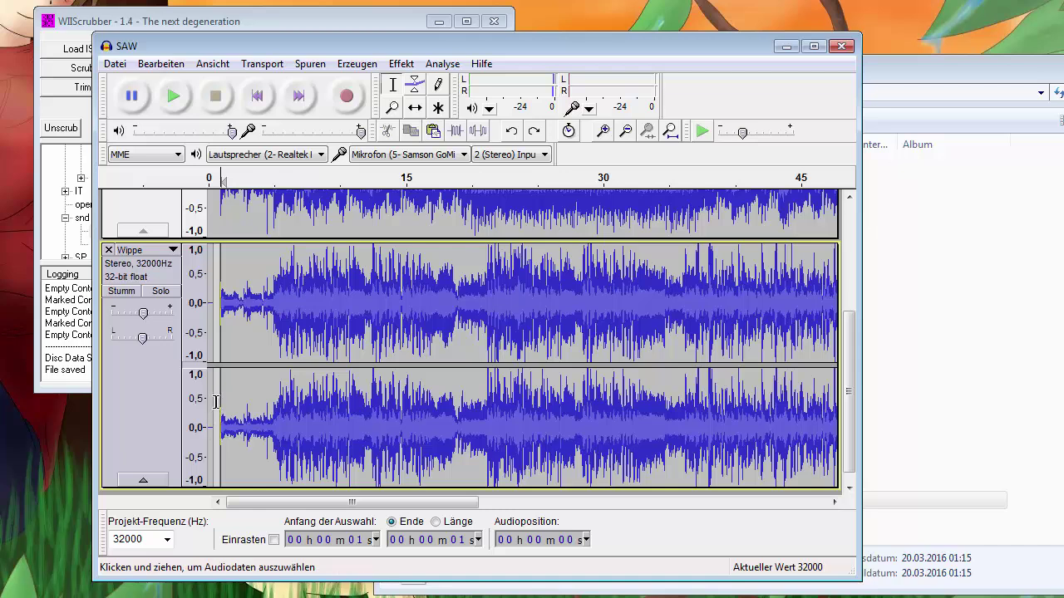
left_click(173, 96)
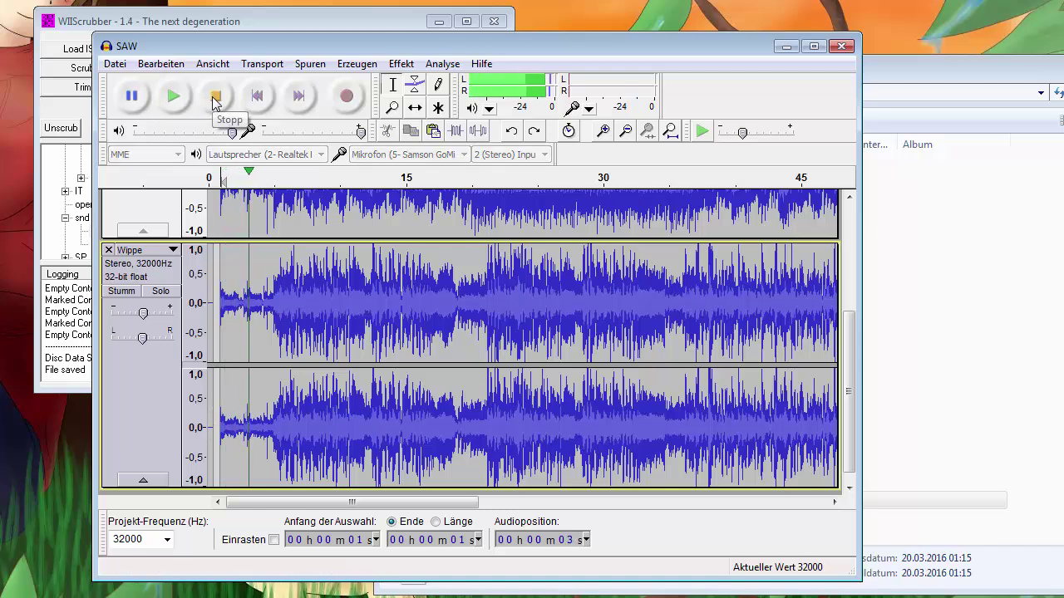
left_click(214, 96)
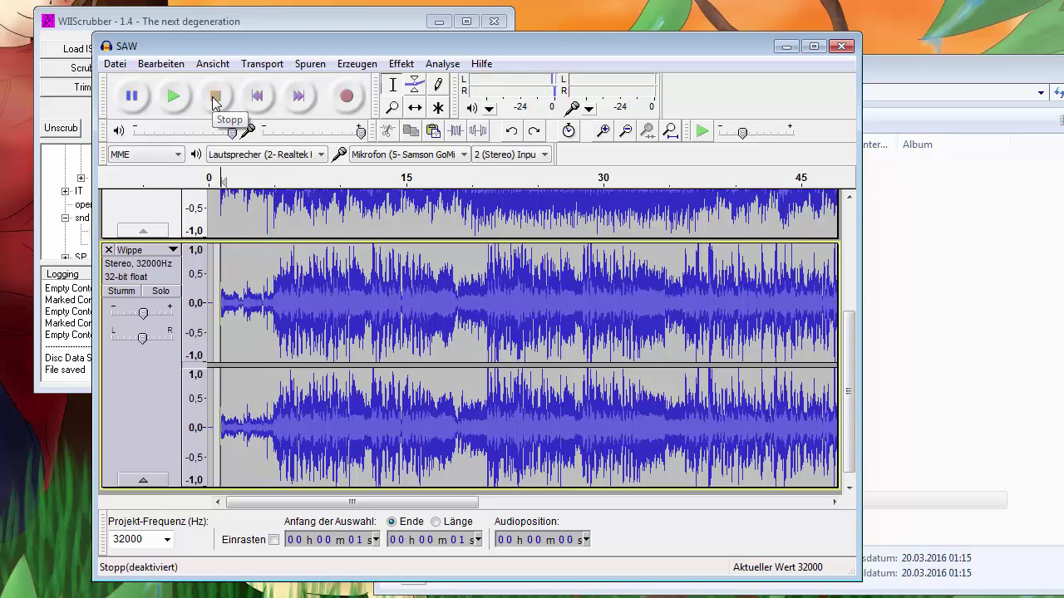
Look at the audio export dialog for the SAW project and cancel it without saving
scroll(333, 335, "down", 5, "ctrl")
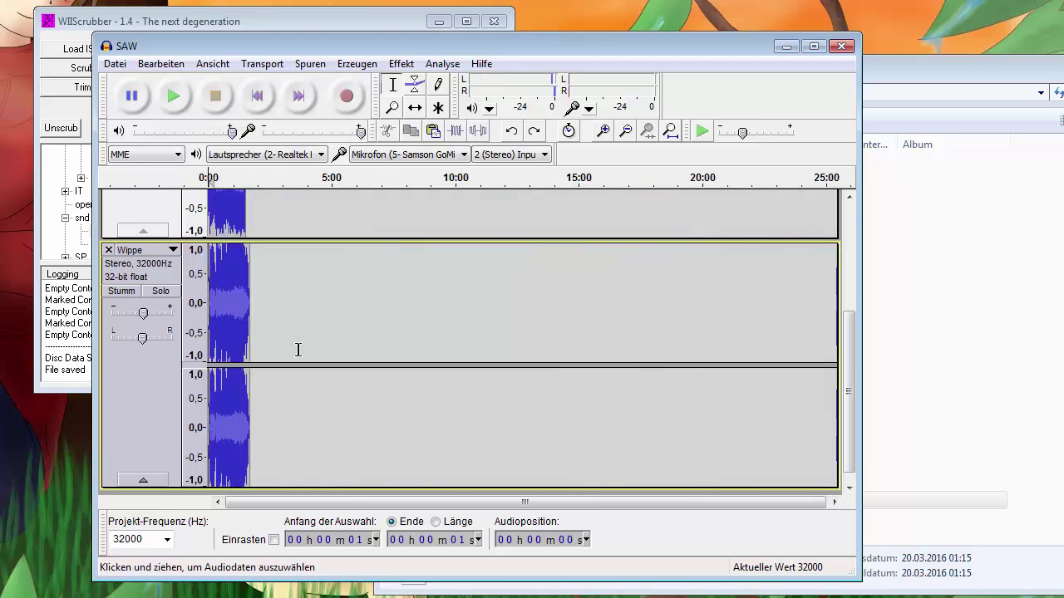
scroll(213, 307, "up", 2, "ctrl")
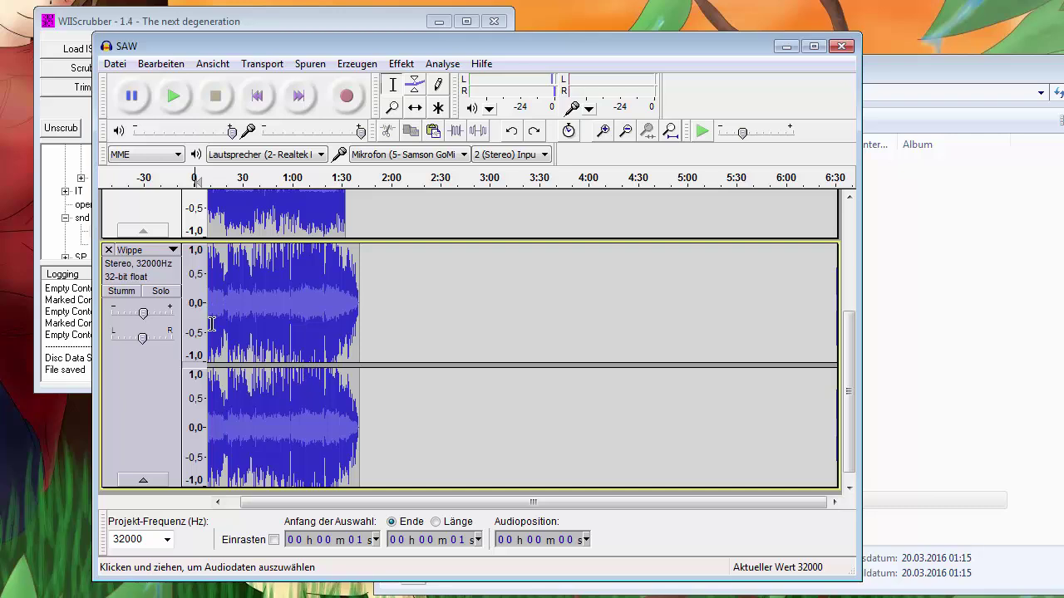
scroll(211, 325, "up", 5)
left_click(115, 64)
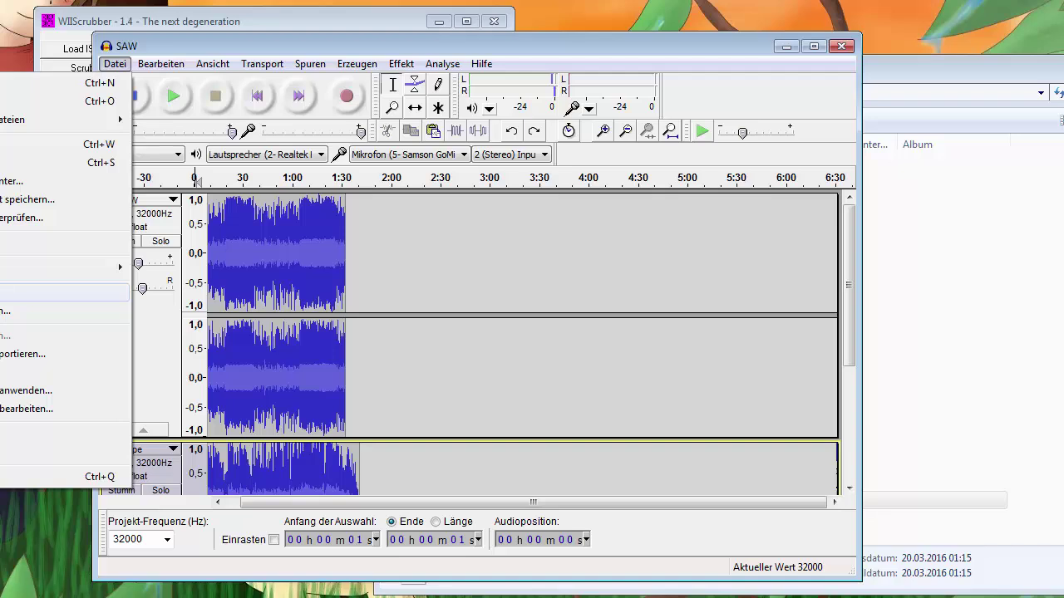
left_click(58, 293)
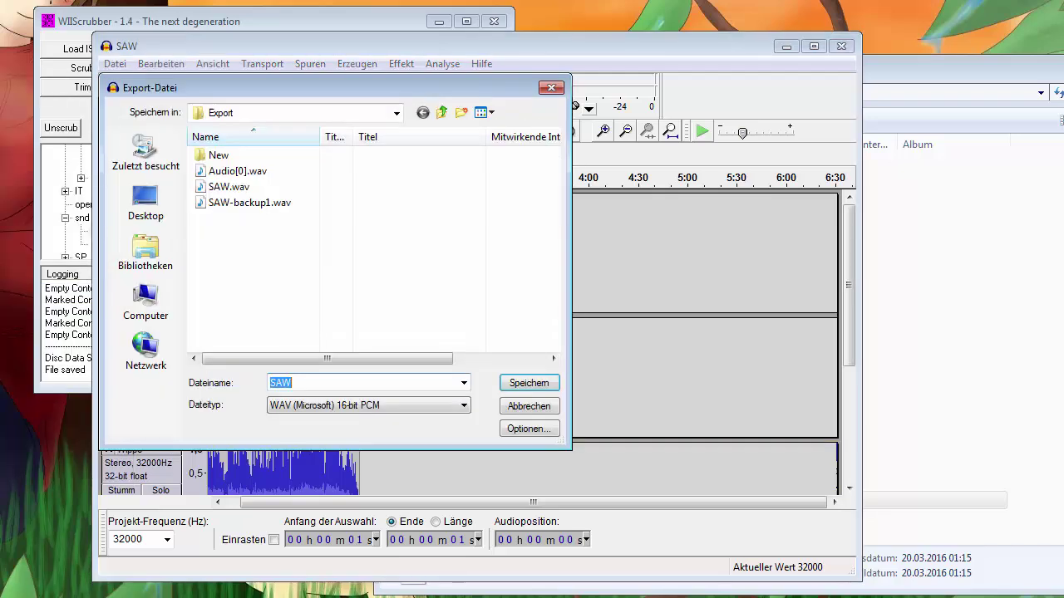
left_click(530, 406)
Place the cursor at the very end of the Wippe clip, at about 1:41, and bring its fading end into view
scroll(365, 459, "down", 5)
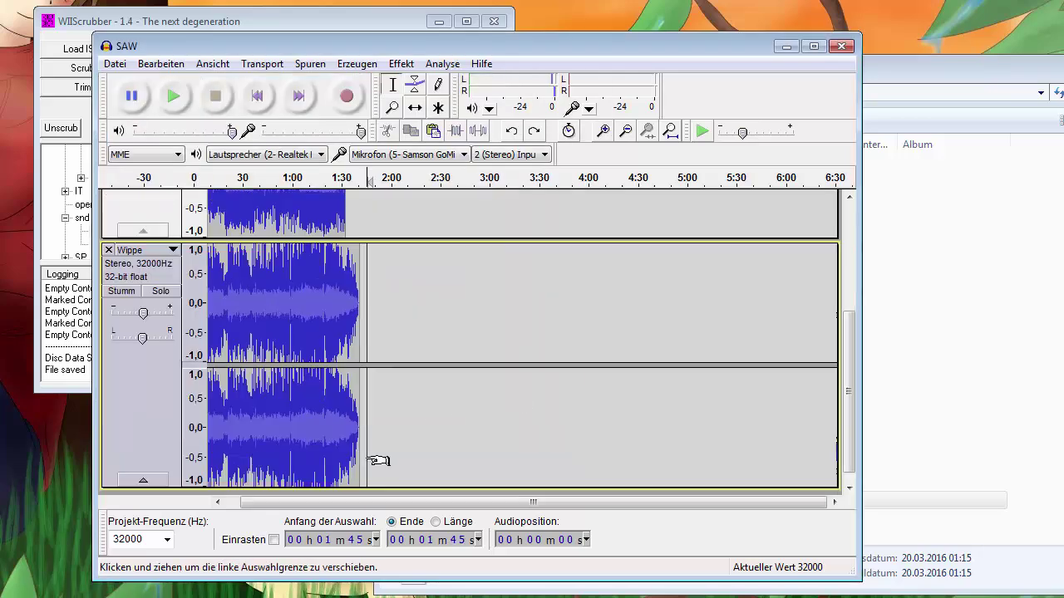
left_click(361, 448)
scroll(362, 449, "up", 5, "ctrl")
scroll(362, 449, "up", 1, "ctrl")
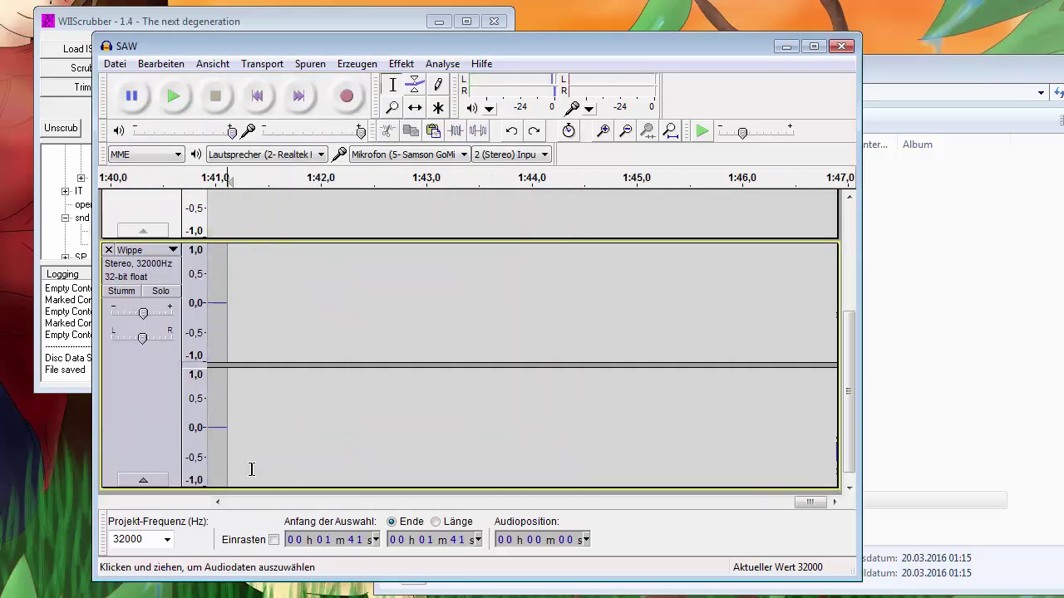
left_click_drag(819, 506, 795, 509)
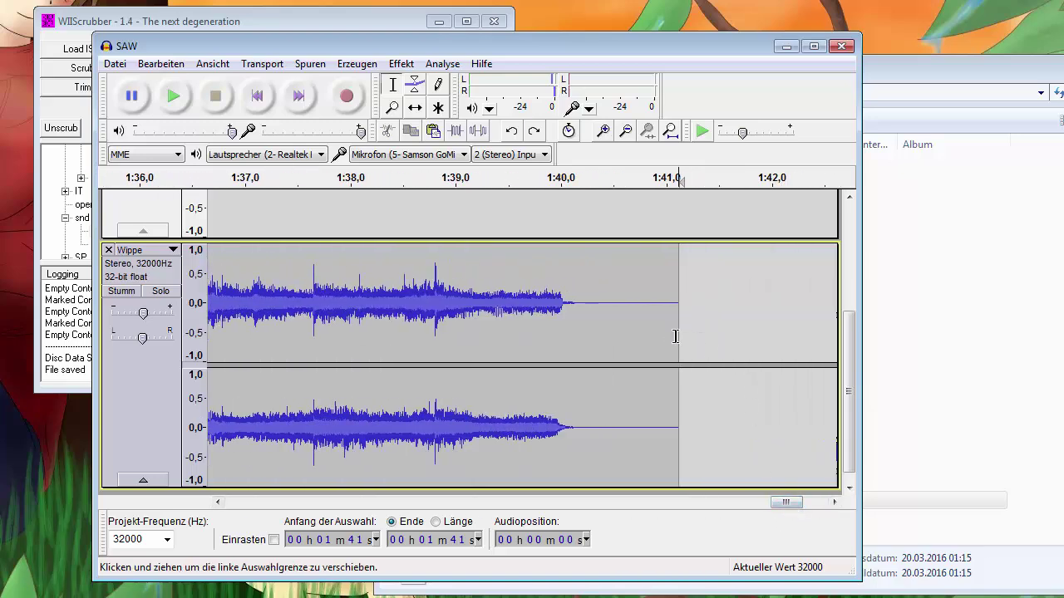
Delete the last bit of silence in the Wippe track, from about 1:41.05 to the clip's end
scroll(676, 335, "up", 4)
scroll(675, 378, "down", 3)
scroll(675, 376, "up", 1, "ctrl")
scroll(674, 376, "up", 2, "ctrl")
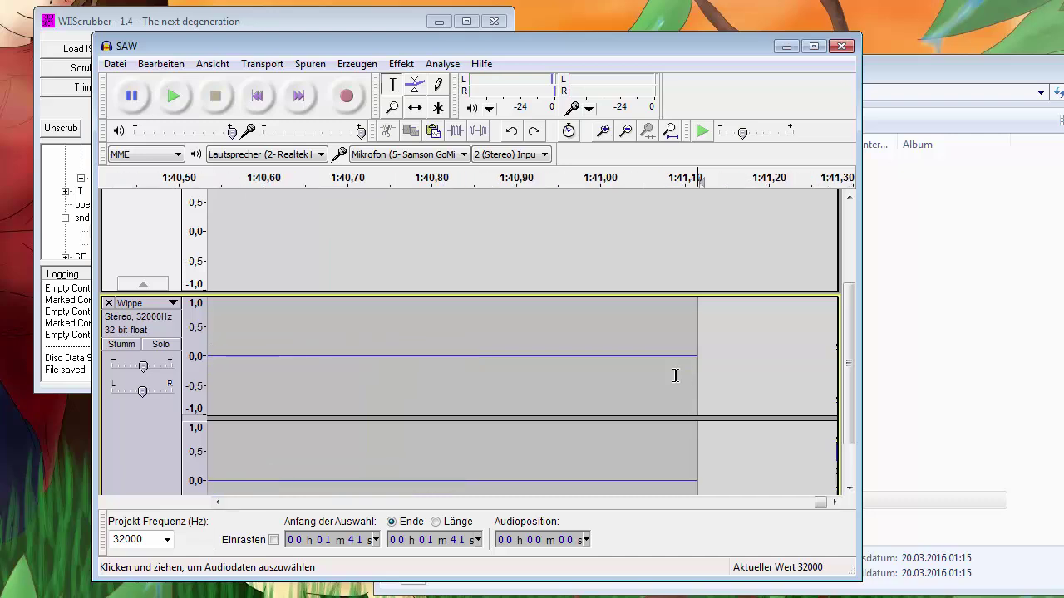
mouse_move(702, 364)
left_mouse_down()
mouse_move(596, 366)
mouse_move(643, 375)
left_mouse_up()
scroll(655, 375, "down", 2)
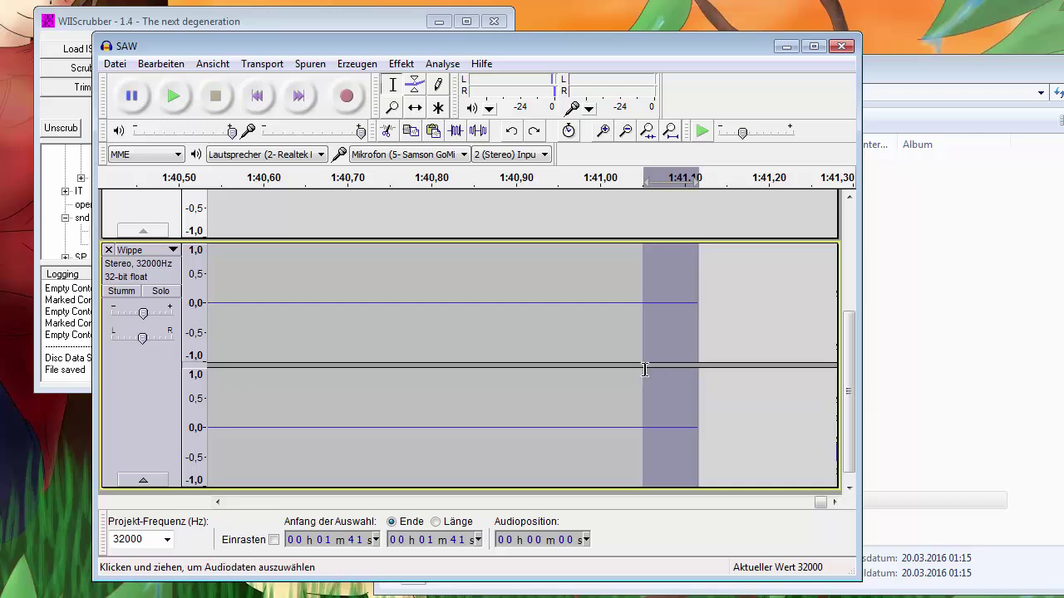
key("Delete")
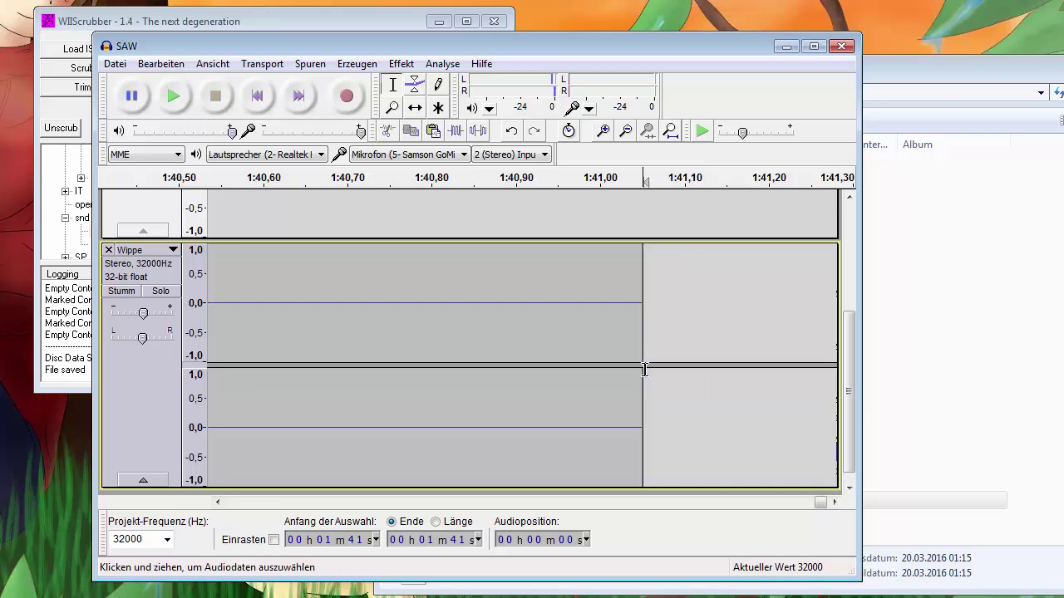
Open the audio export for the SAW project and choose the New folder inside WiiScrub's RhythmHeaven folder as the destination
scroll(644, 370, "down", 7, "ctrl")
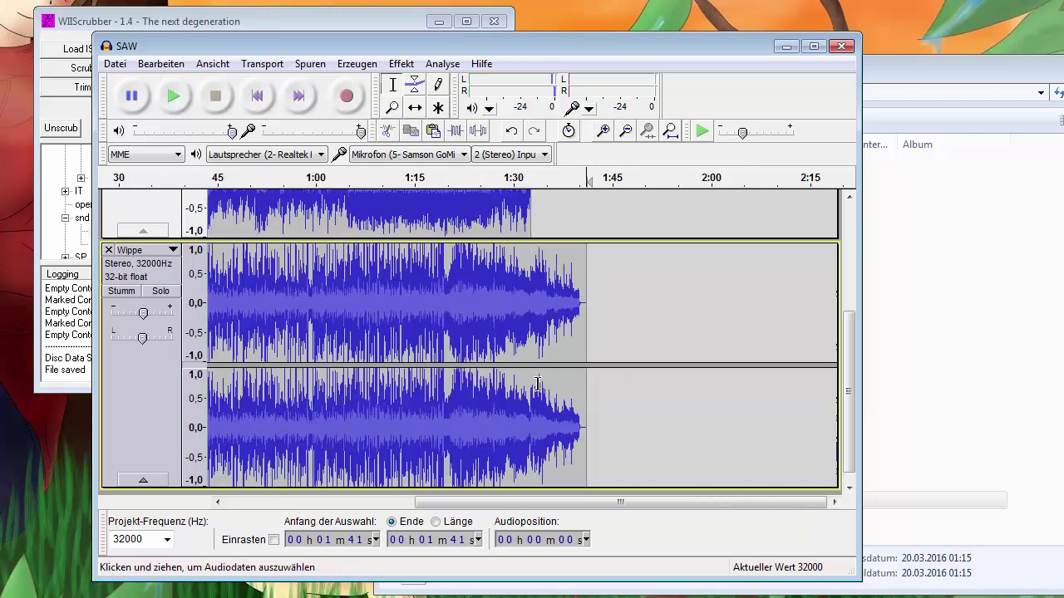
scroll(309, 398, "down", 1, "ctrl")
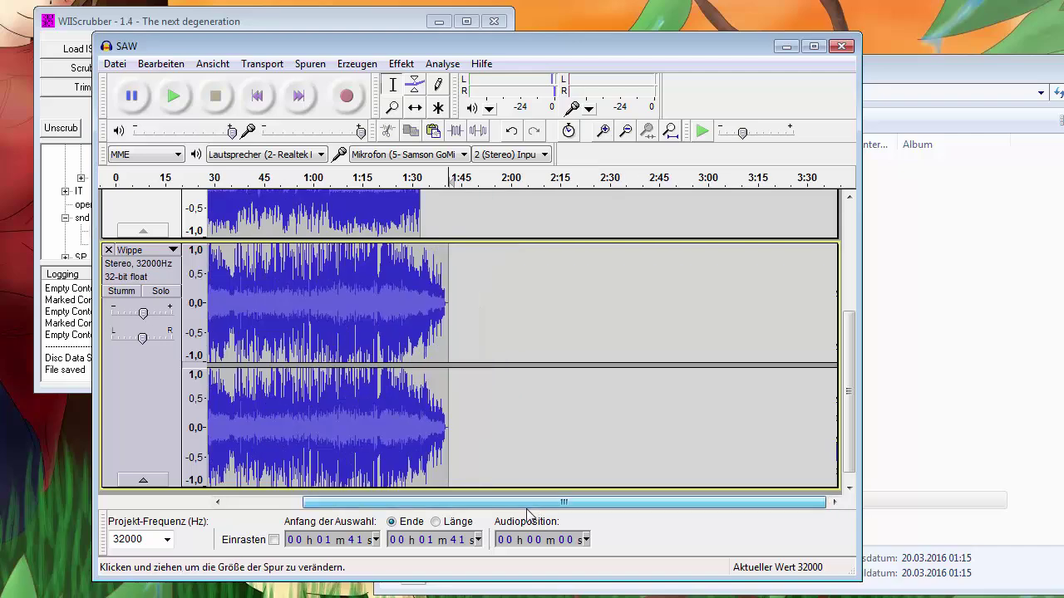
left_click_drag(532, 502, 384, 509)
scroll(349, 374, "up", 3)
scroll(349, 374, "down", 3)
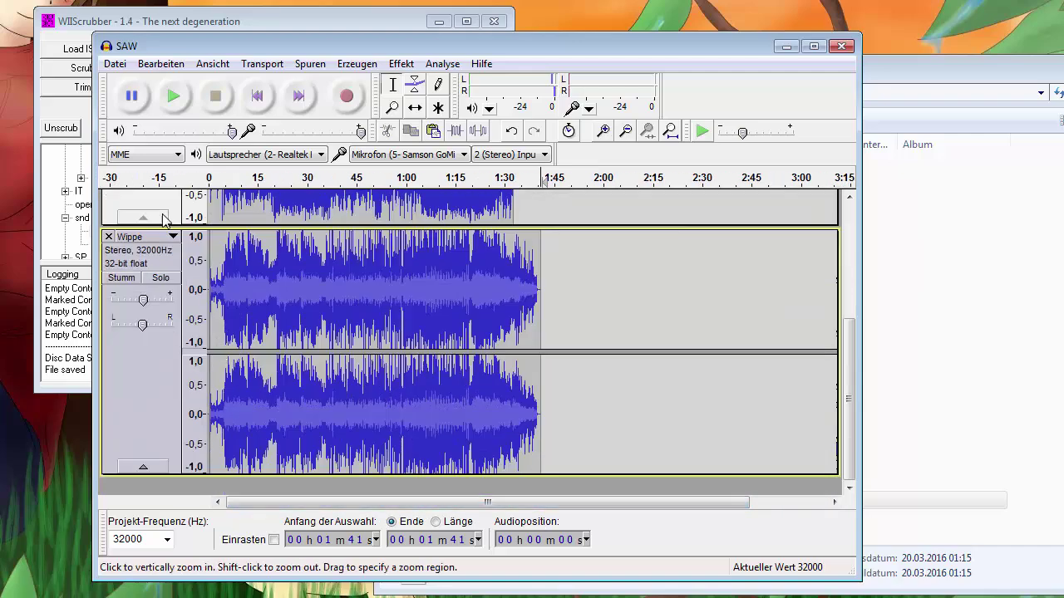
left_click(115, 64)
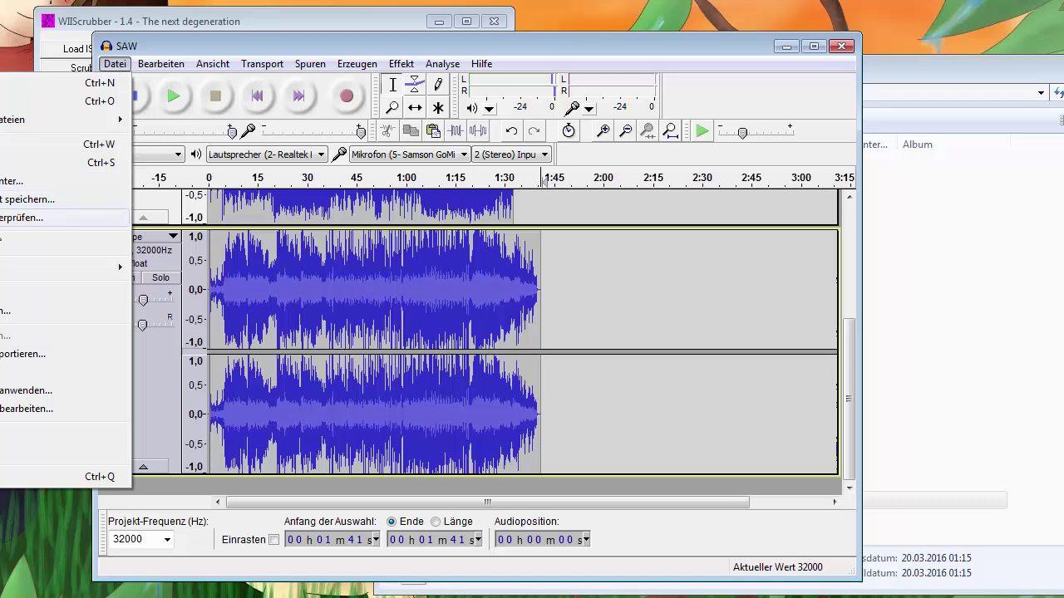
key("Return")
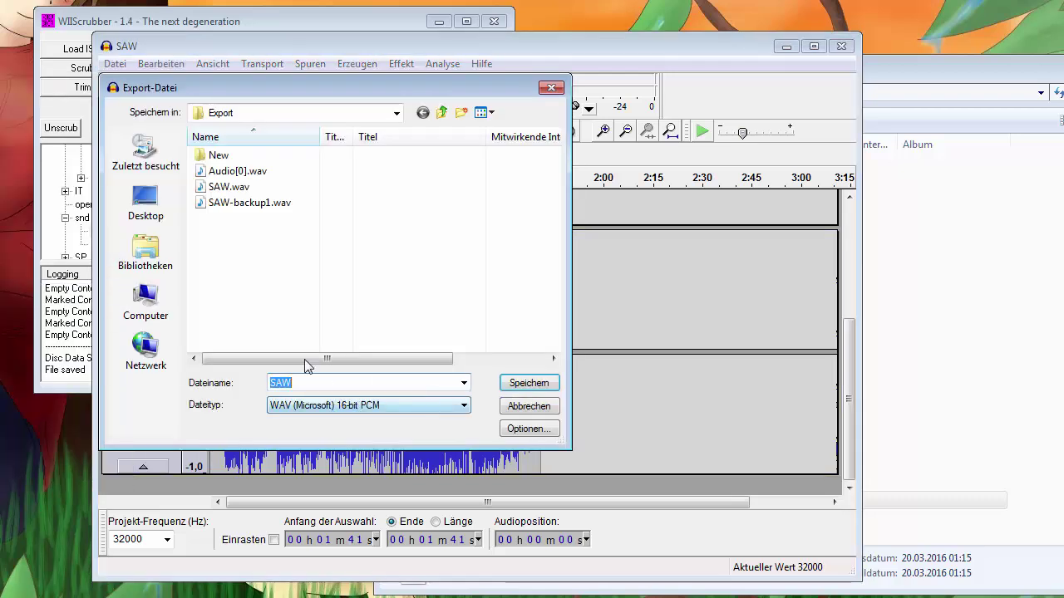
left_click(445, 114)
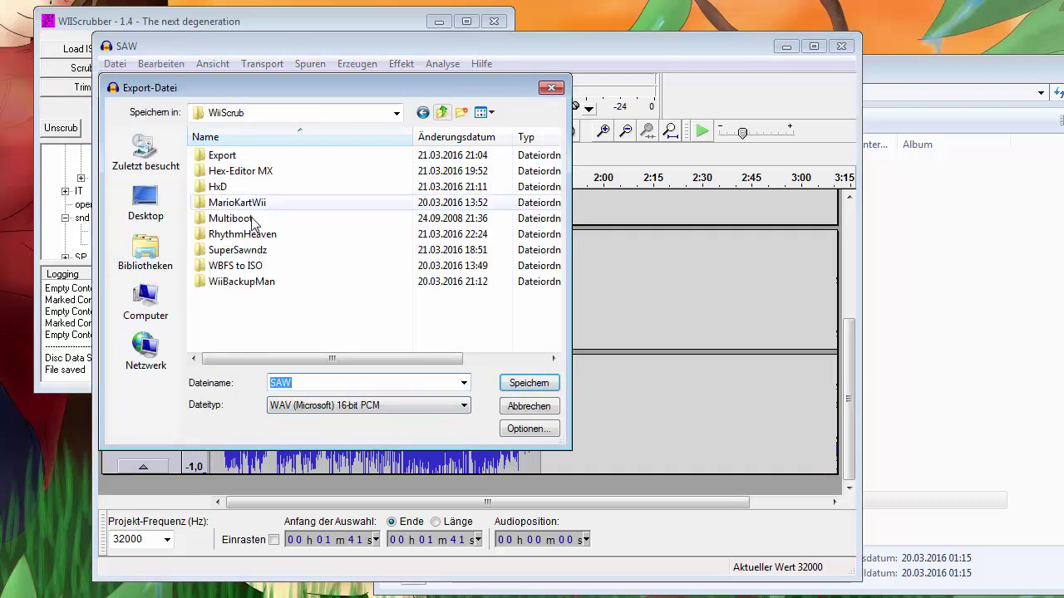
double_click(241, 238)
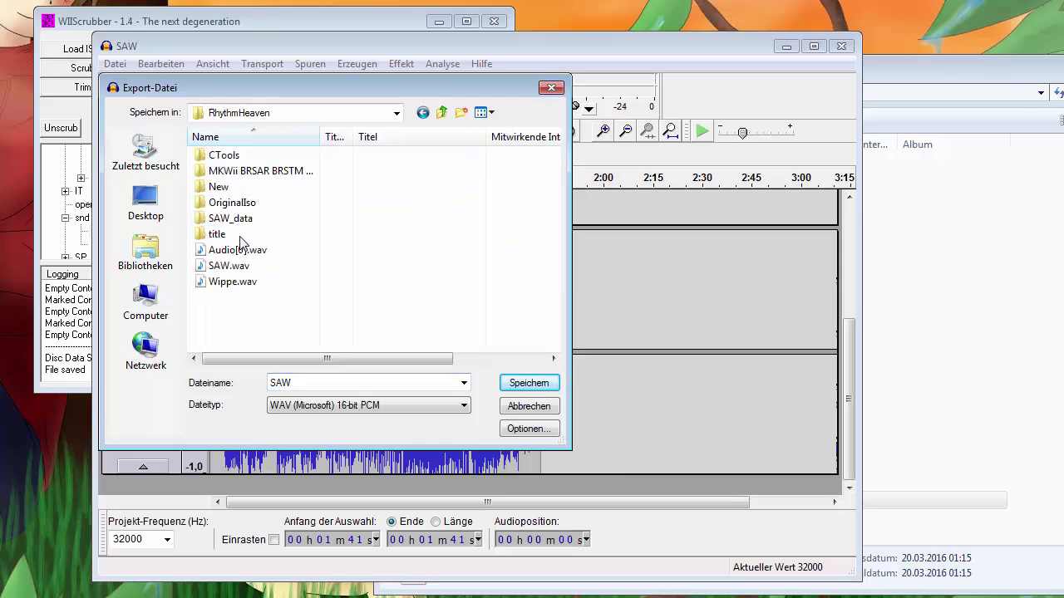
double_click(226, 189)
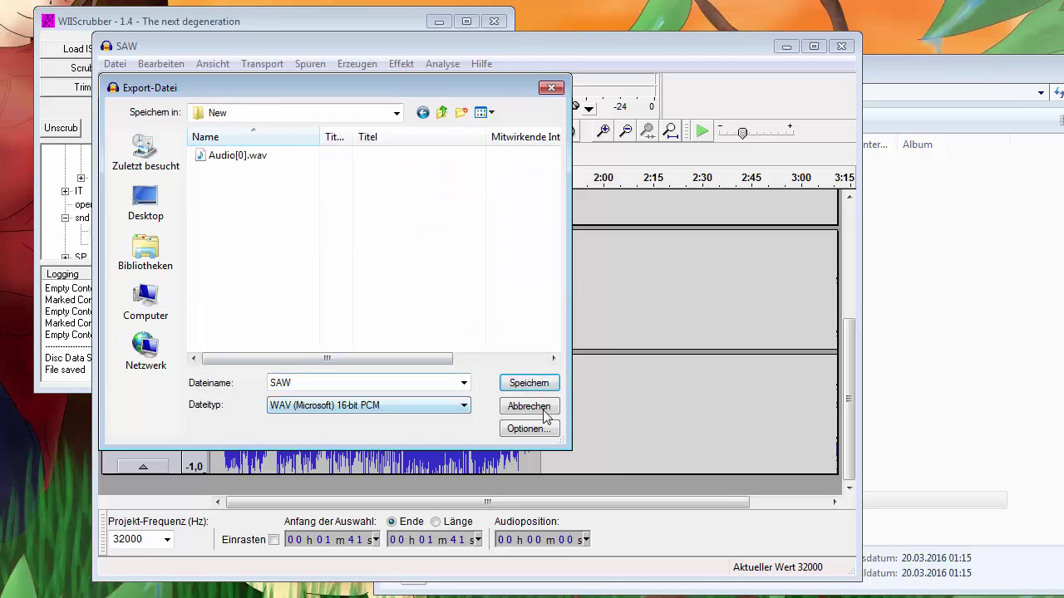
Save the export as SAW in WAV (Microsoft) 16-bit PCM format, accepting the metadata and the stereo mixdown
left_click(532, 384)
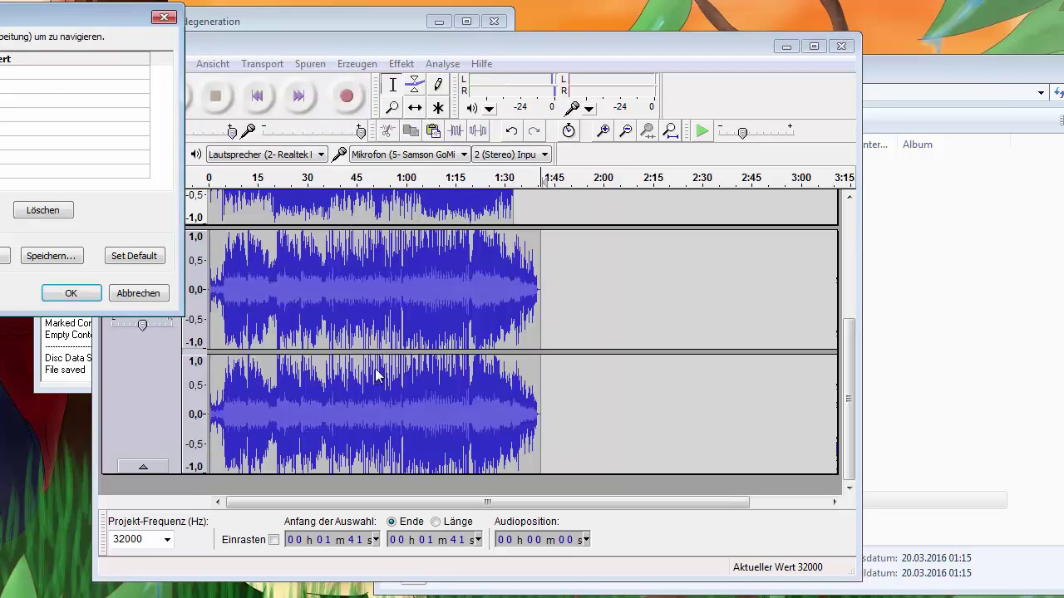
left_click(86, 295)
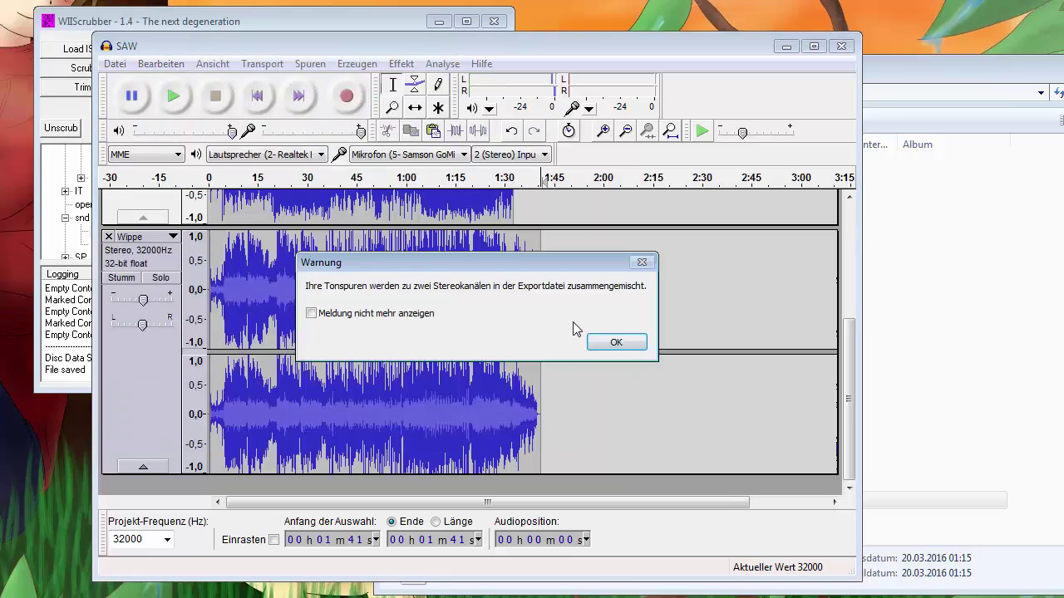
left_click(614, 342)
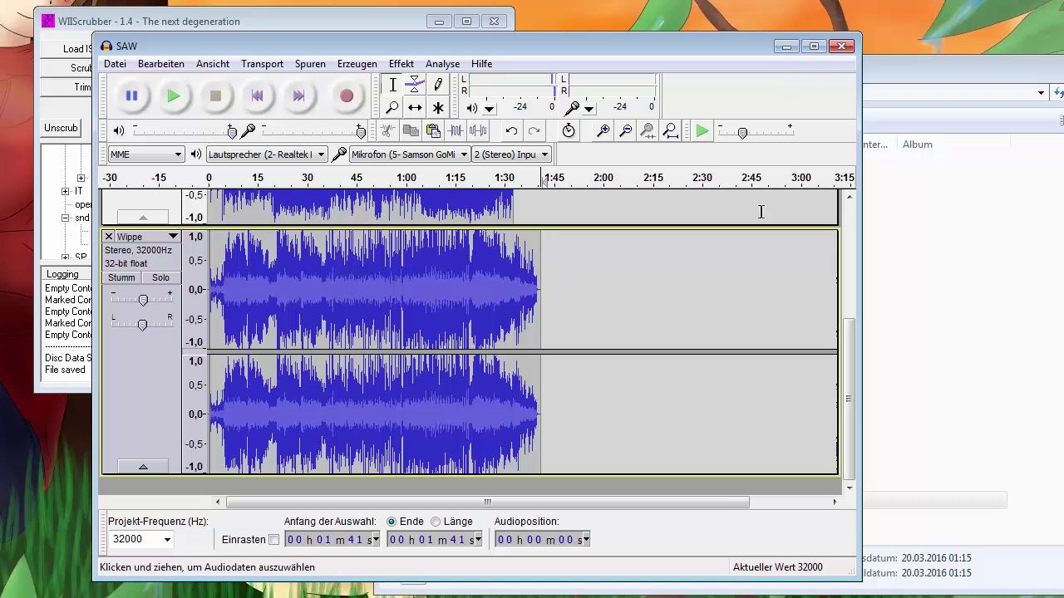
double_click(124, 538)
left_click(128, 541)
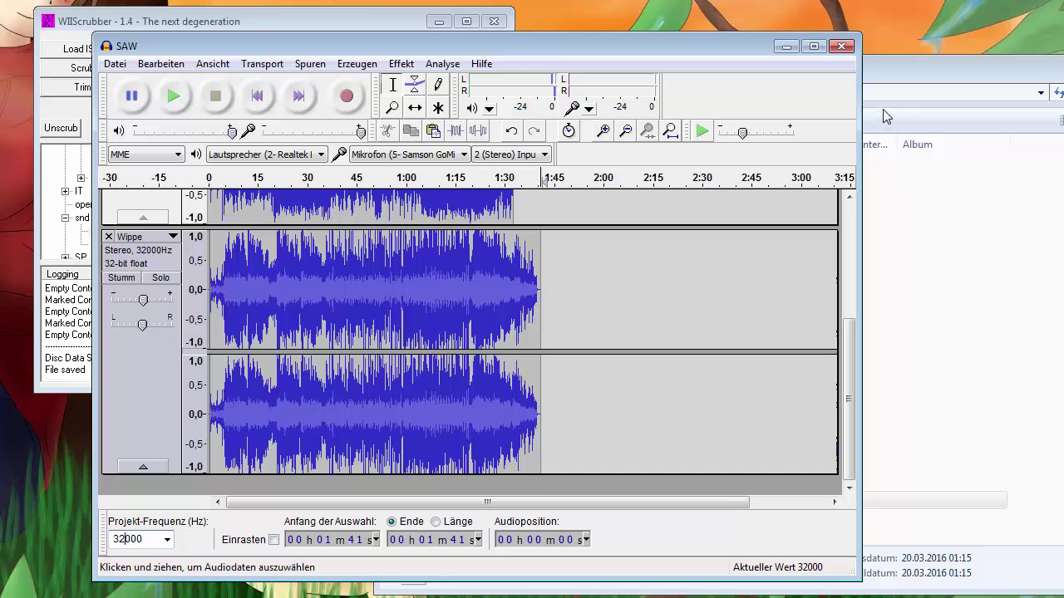
Open the New folder inside RhythmHeaven in the file explorer, and switch to the BrawlBox window with GROUP_WSD_SEE_SAW.brwsd
left_click(882, 69)
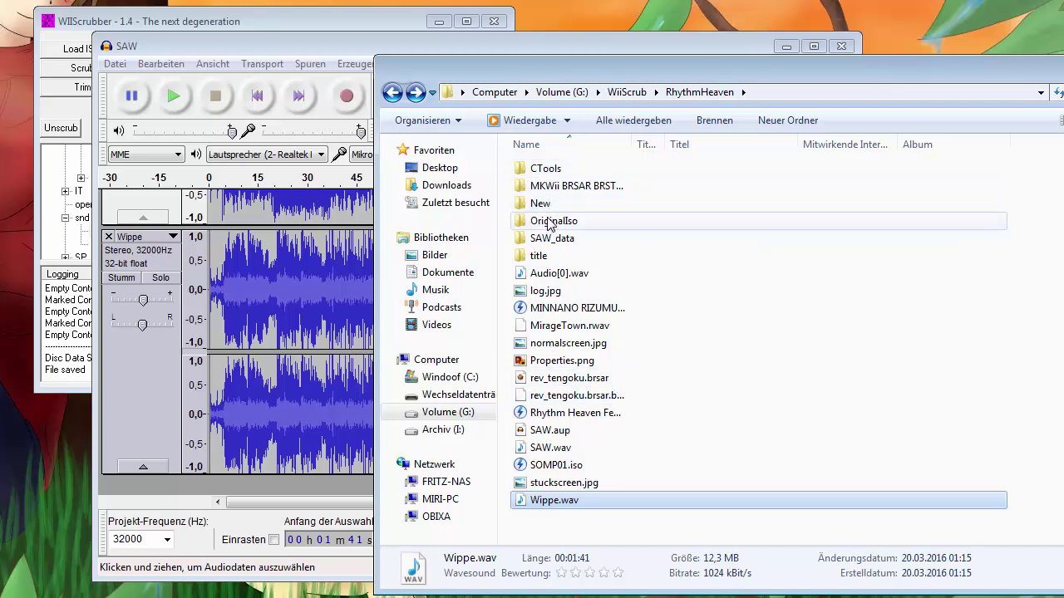
mouse_move(549, 224)
left_click(626, 92)
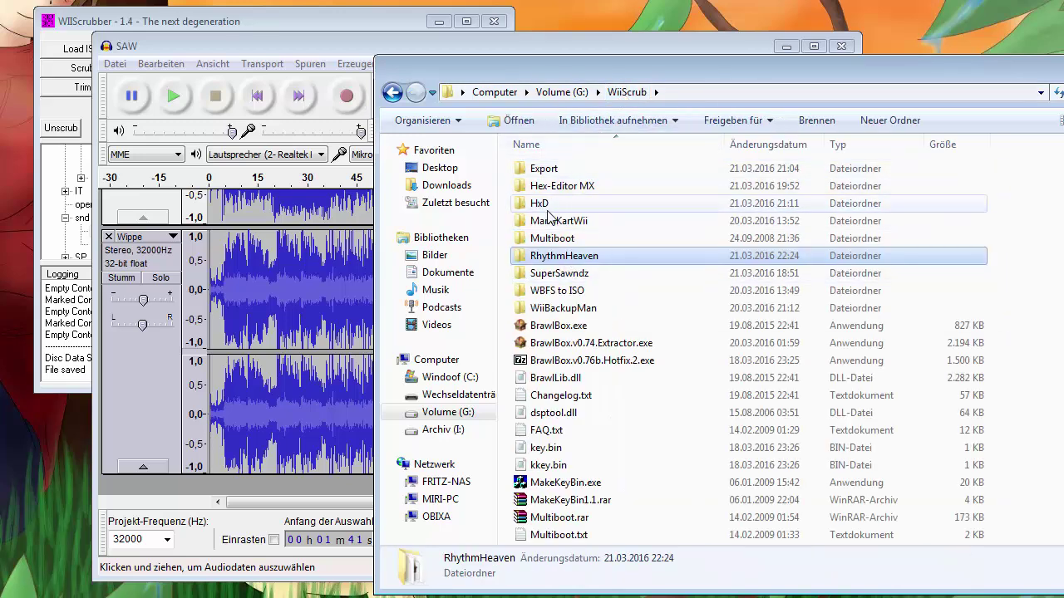
double_click(553, 264)
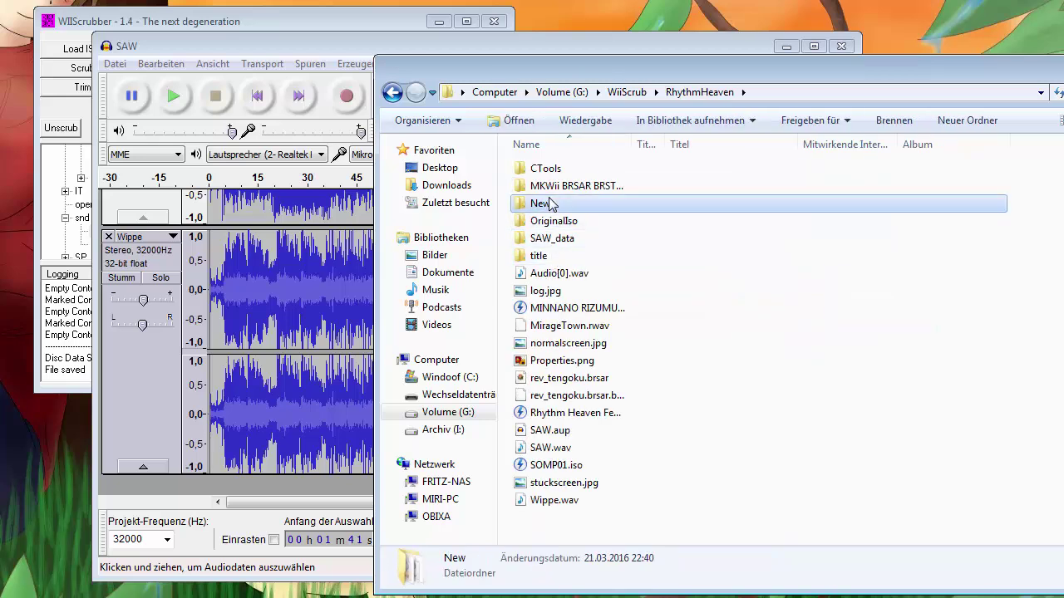
double_click(544, 205)
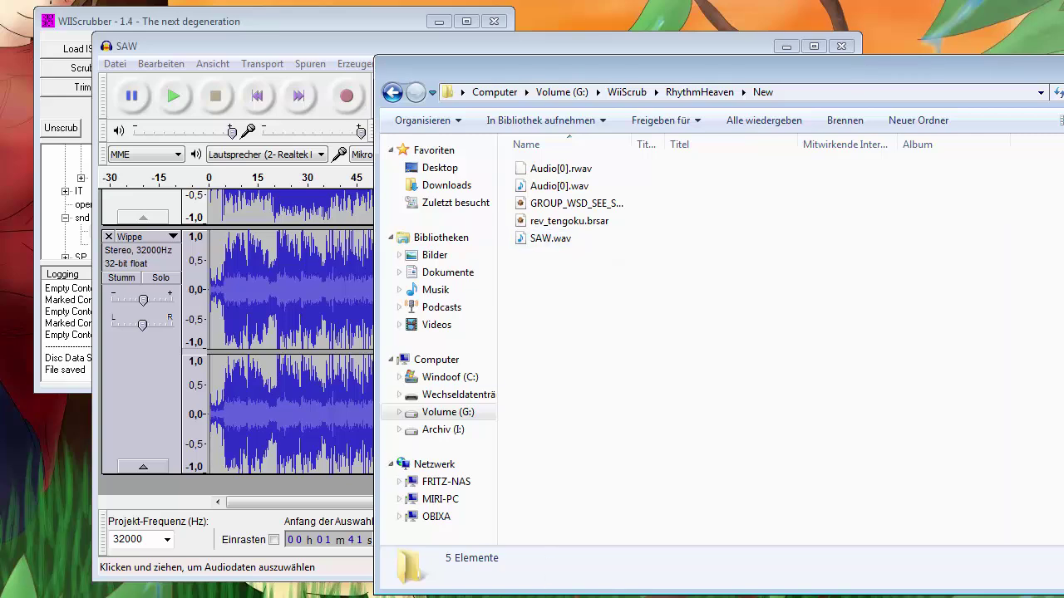
mouse_move(357, 580)
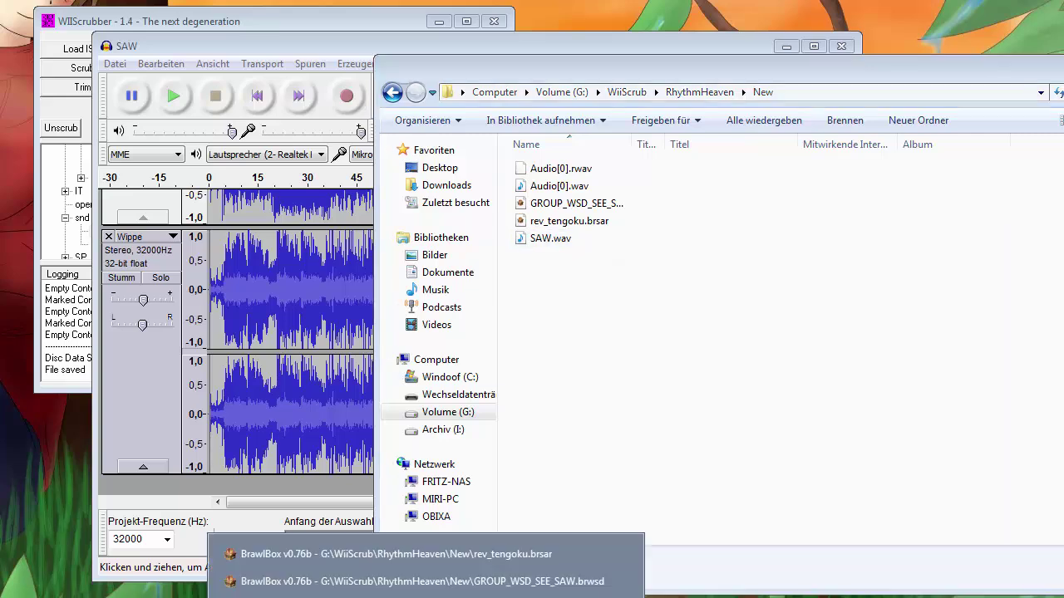
left_click(357, 581)
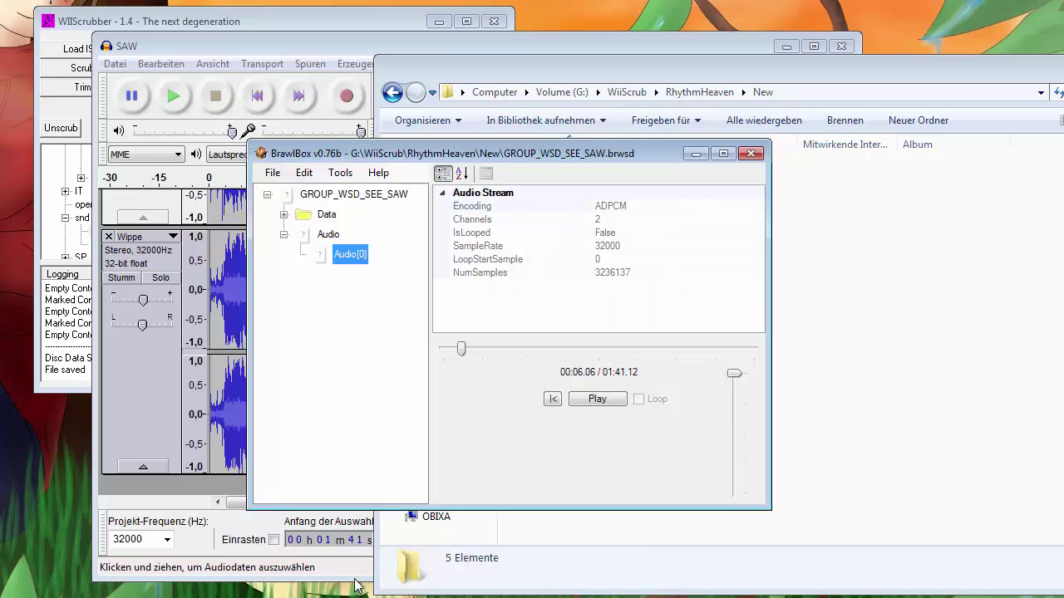
key("Menu")
key("Down")
key("Down")
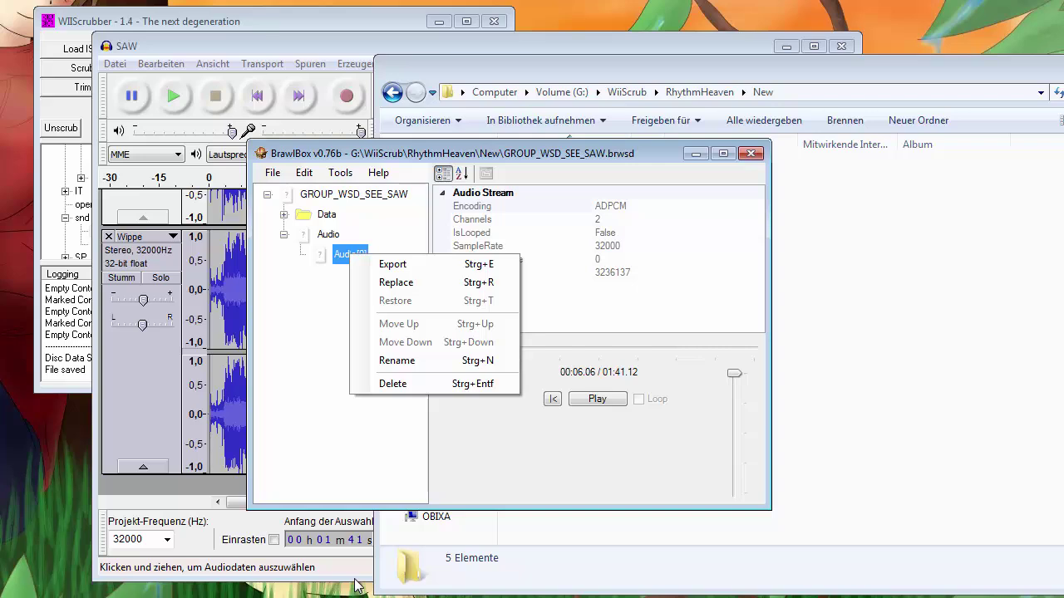
key("Up")
key("Up")
key("Up")
key("Up")
key("Up")
key("Up")
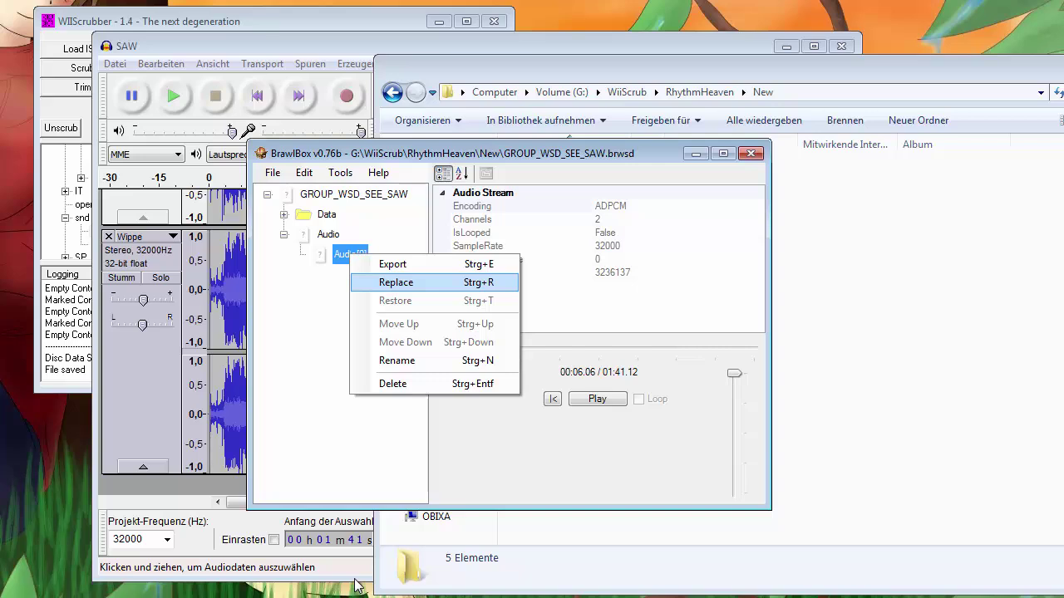
left_click(789, 204)
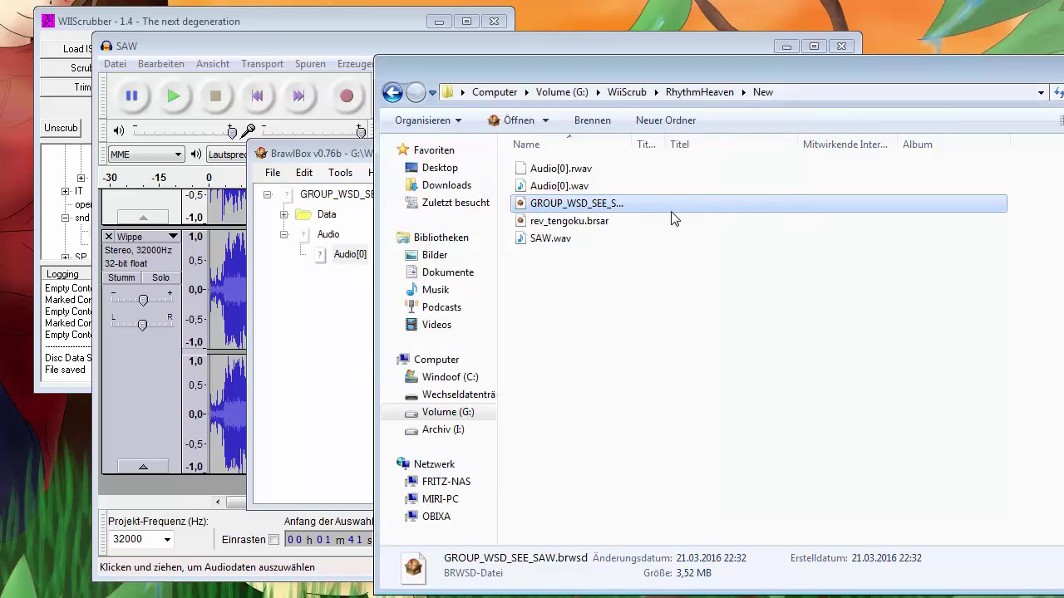
left_click(333, 256)
right_click(332, 258)
key("Down")
key("Down")
key("Down")
key("Down")
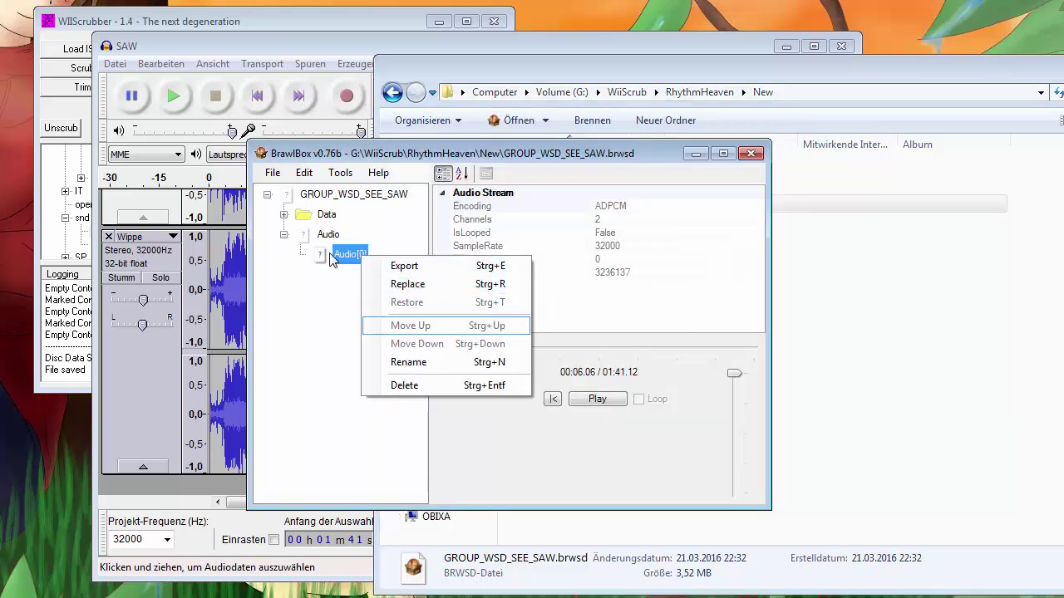
key("Up")
key("Down")
key("Up")
left_click(837, 323)
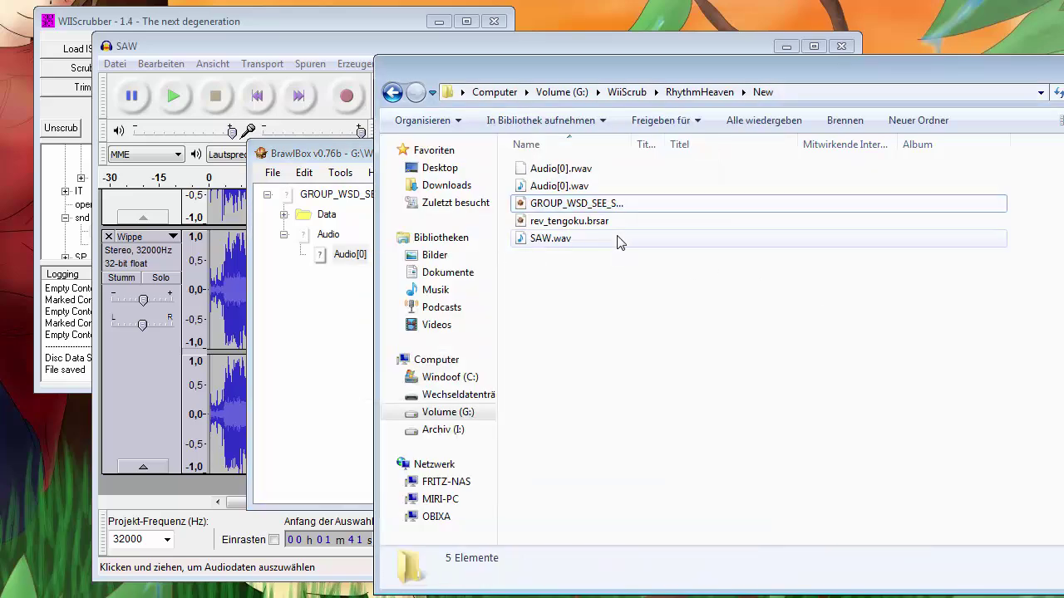
left_click(311, 307)
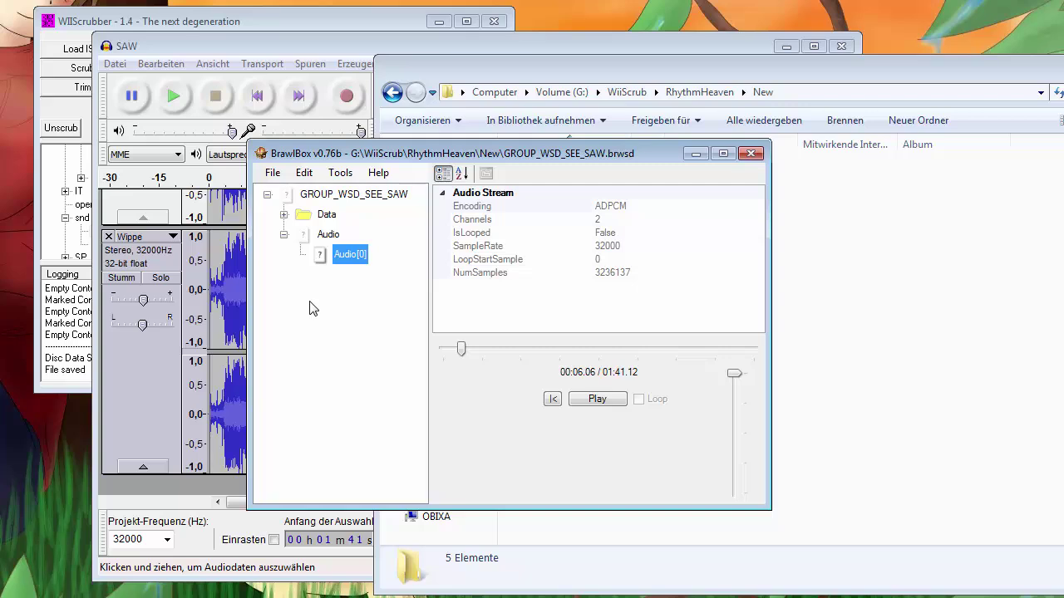
key("alt+Tab")
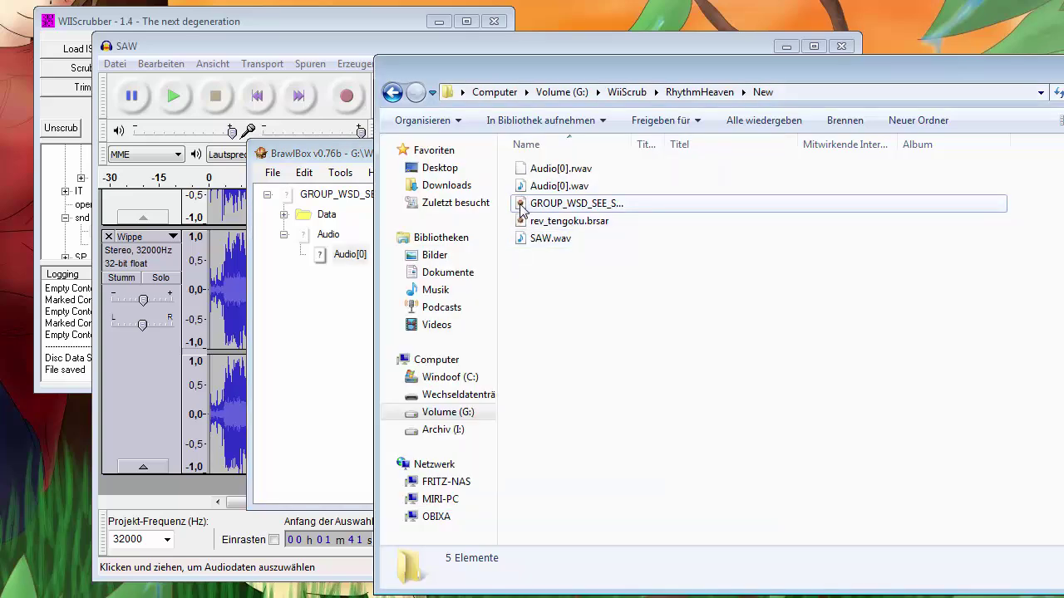
Replace the Audio[0] stream of GROUP_WSD_SEE_SAW in BrawlBox with SAW.wav from the New folder, leaving looping disabled
left_click_drag(523, 213, 325, 280)
key("Menu")
key("Down")
key("Down")
key("Return")
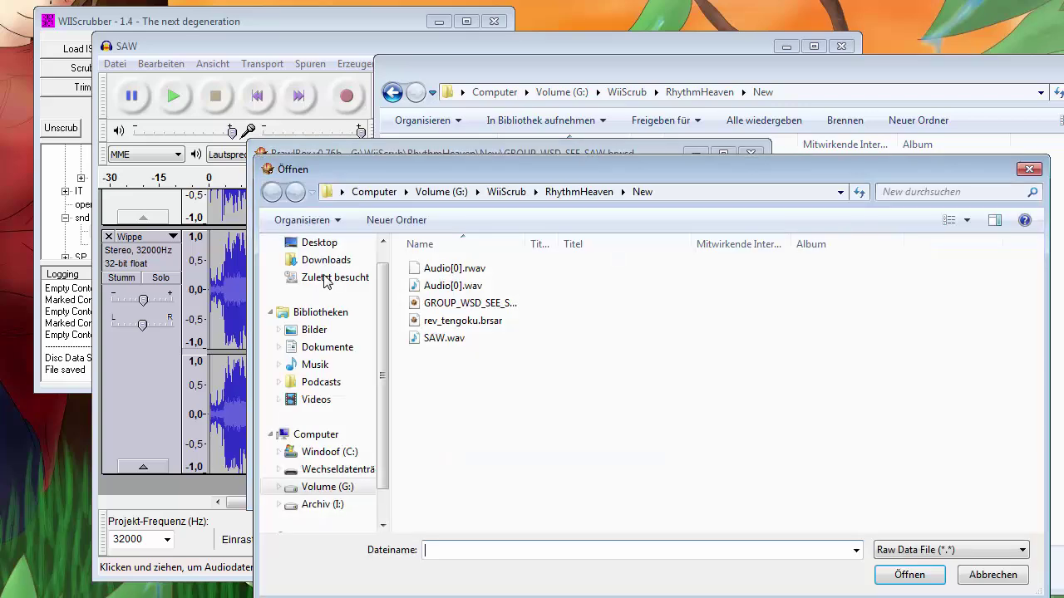
key("Down")
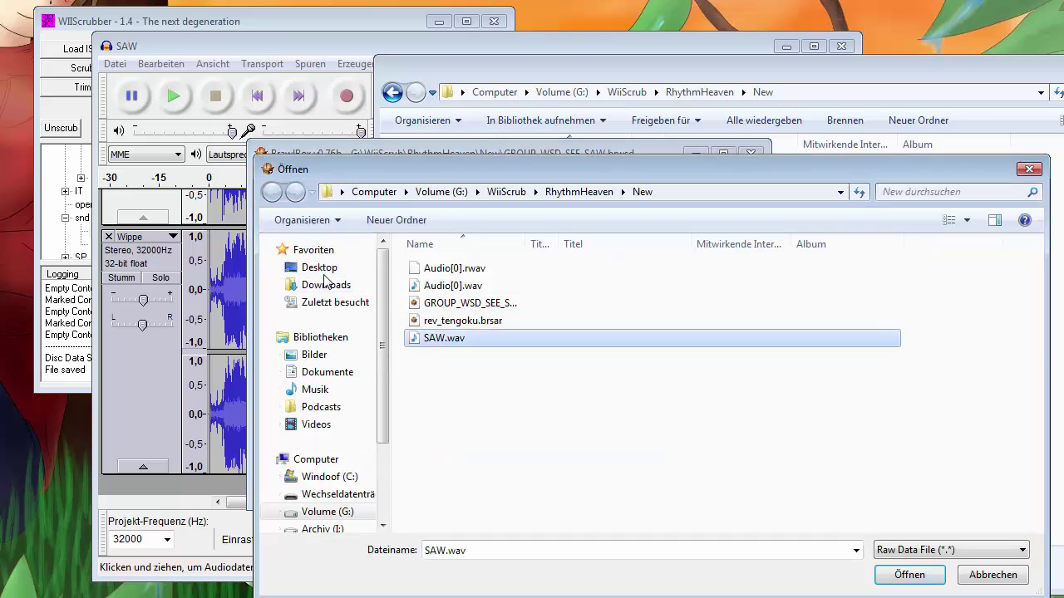
key("Return")
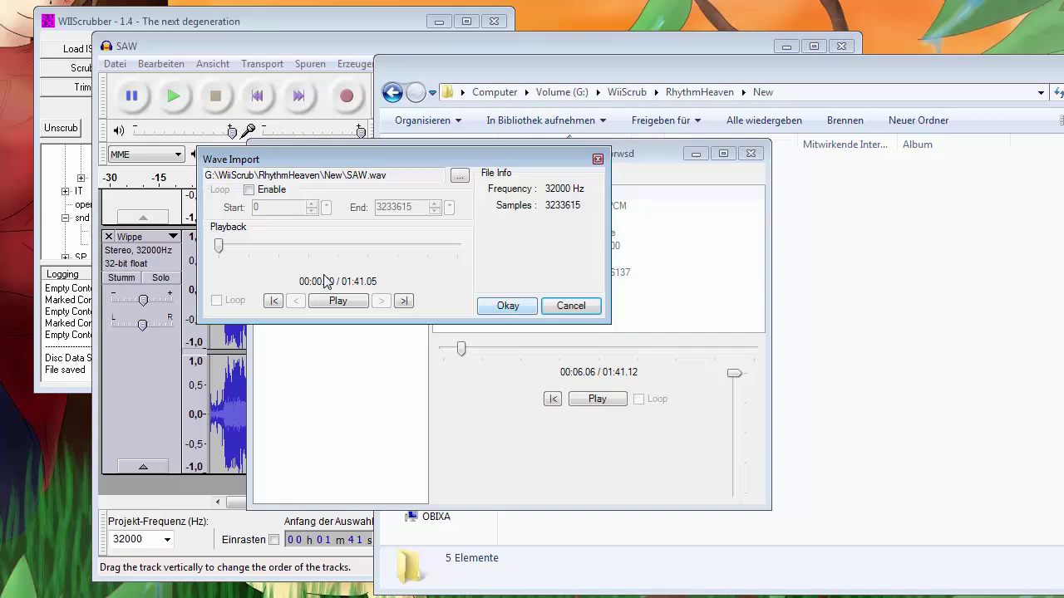
key("Return")
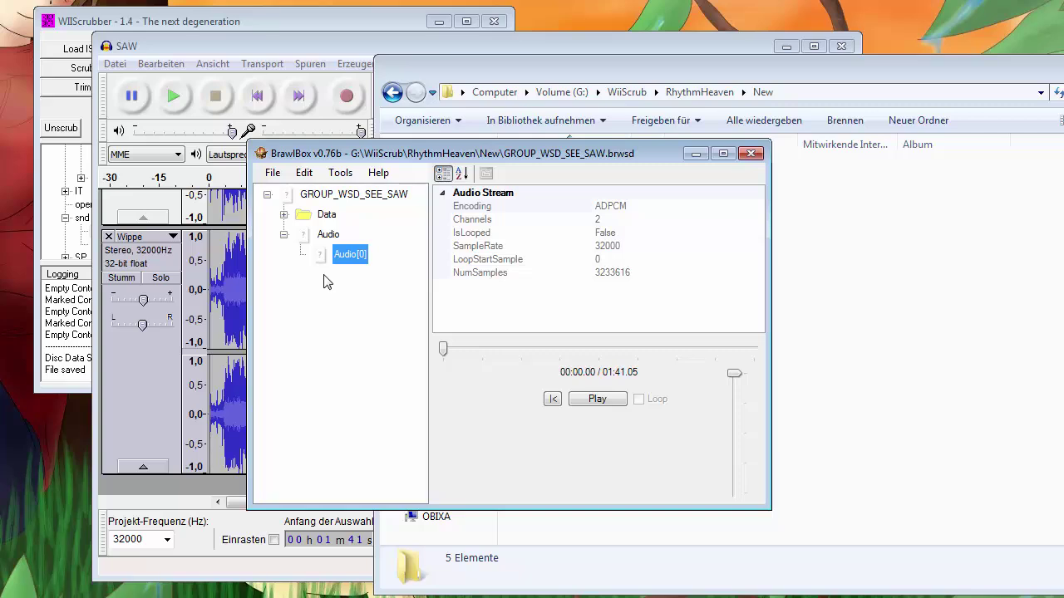
Export the Audio[0] stream from BrawlBox as a raw data file named Audio[1] in RhythmHeaven's New folder
key("Menu")
key("Down")
key("Down")
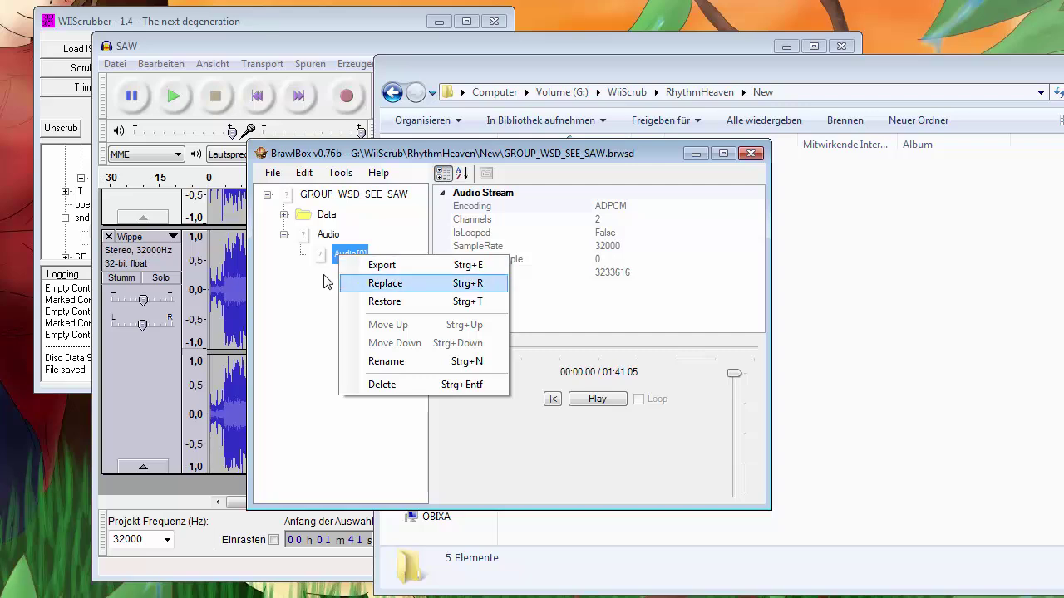
key("Up")
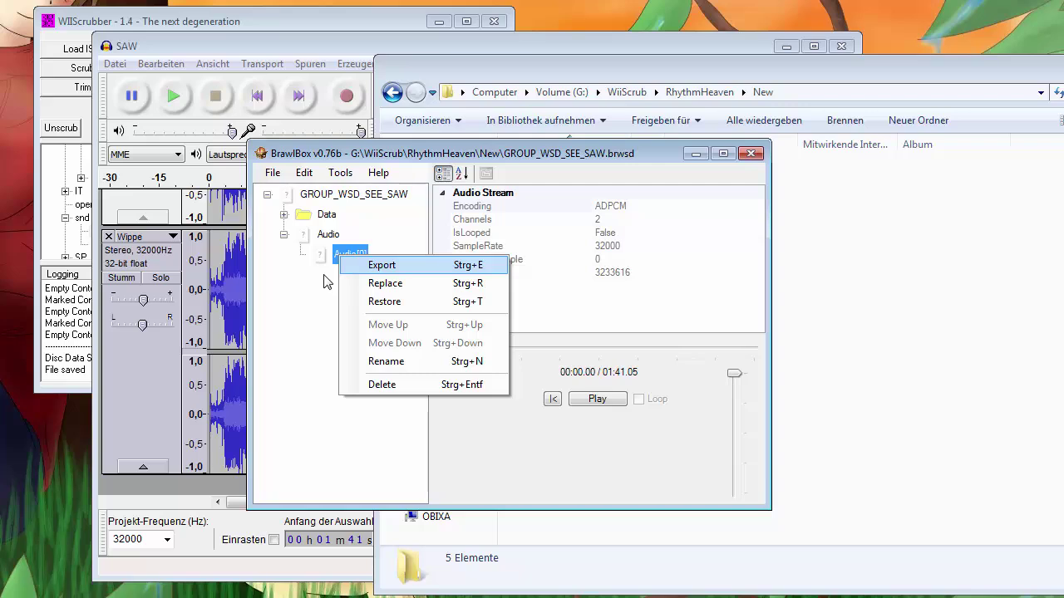
key("Return")
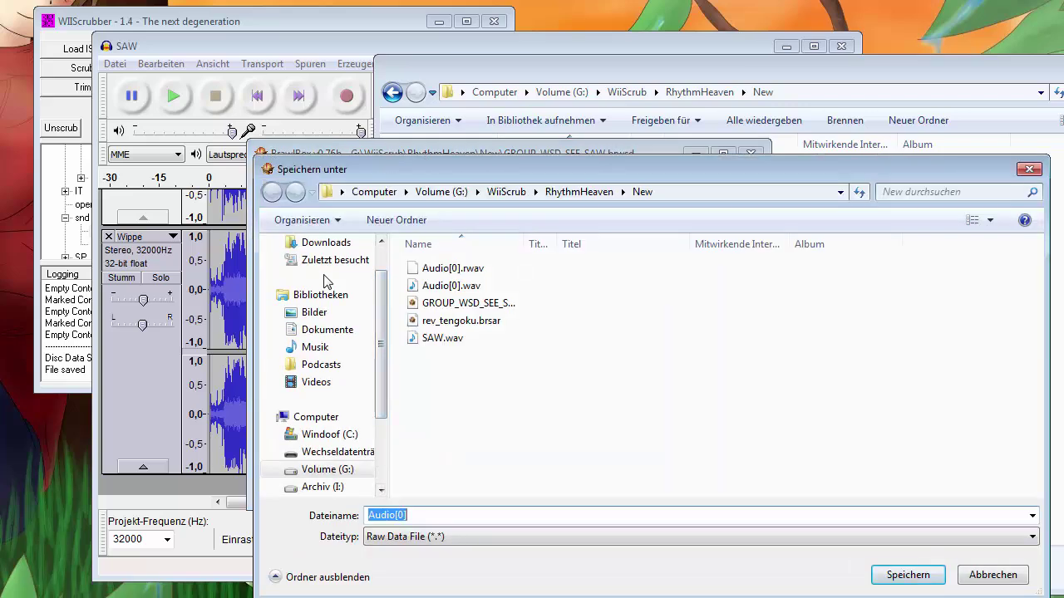
key("End")
key("Left")
key("Left")
key("Left")
right_click(325, 281)
key("Escape")
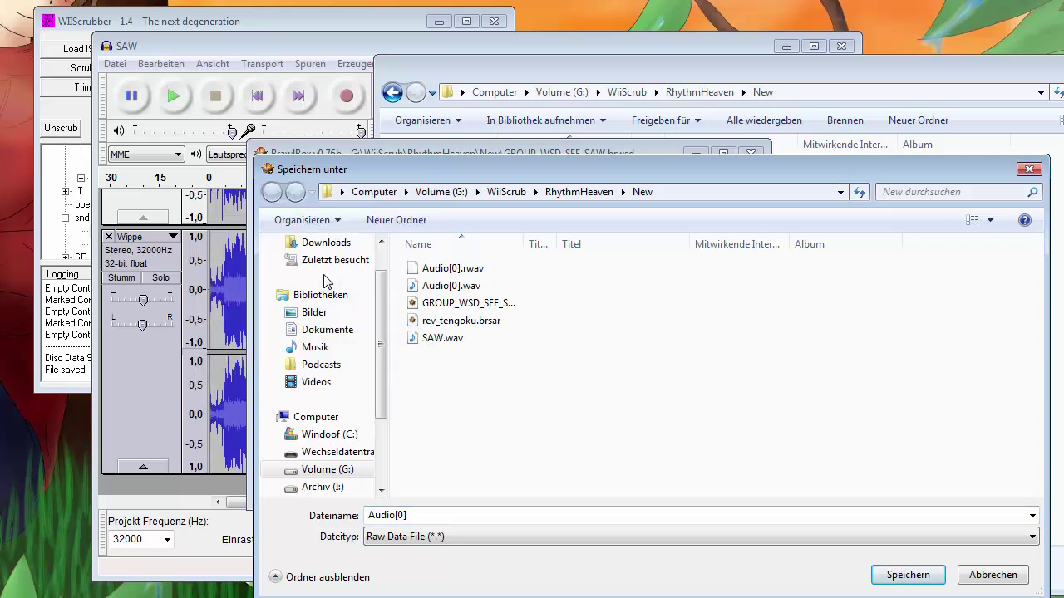
key("shift+F10")
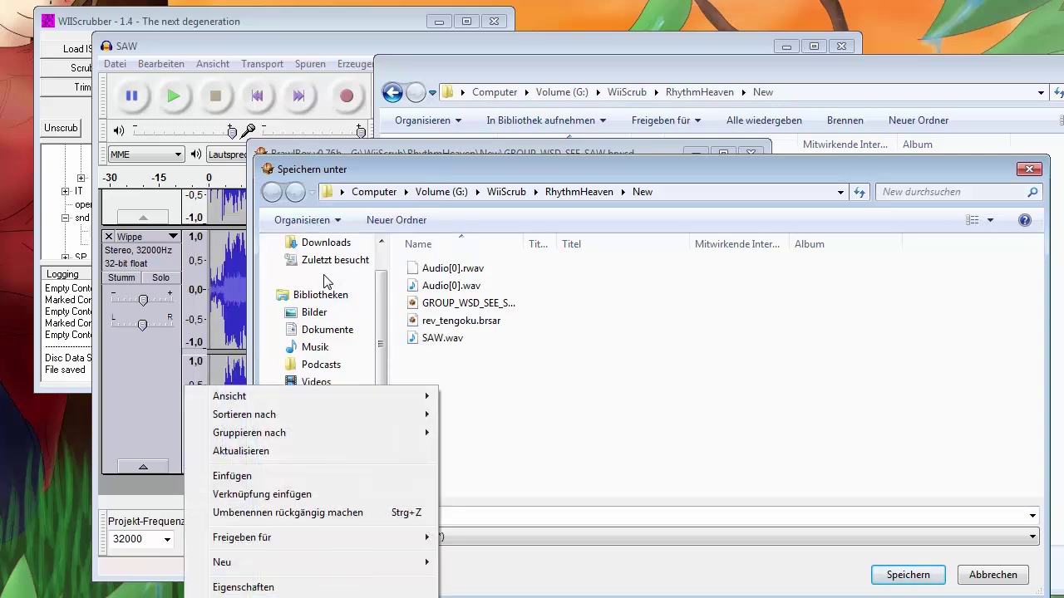
key("Escape")
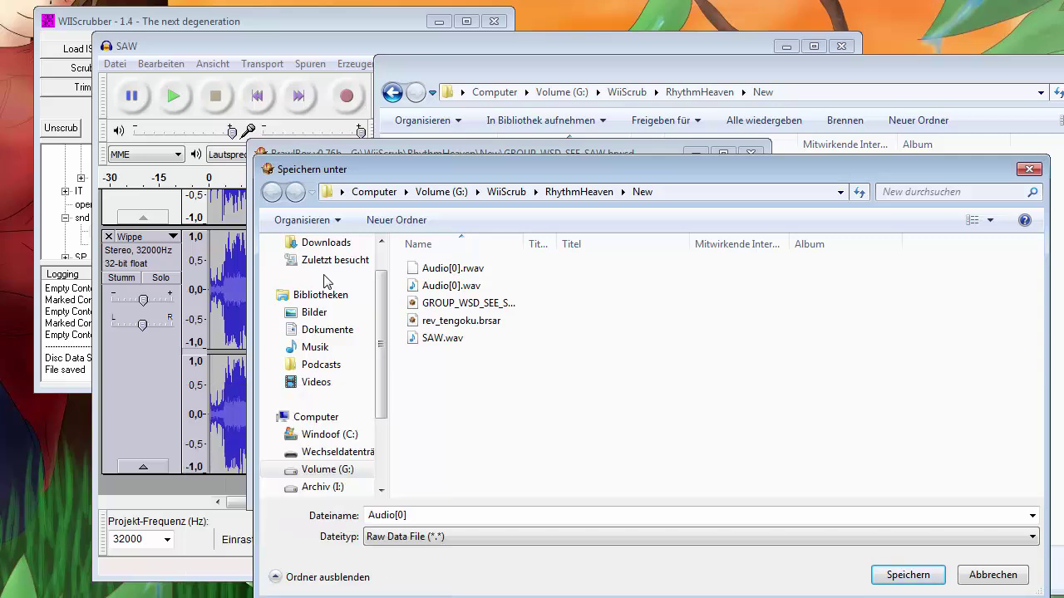
key("alt+n")
key("End")
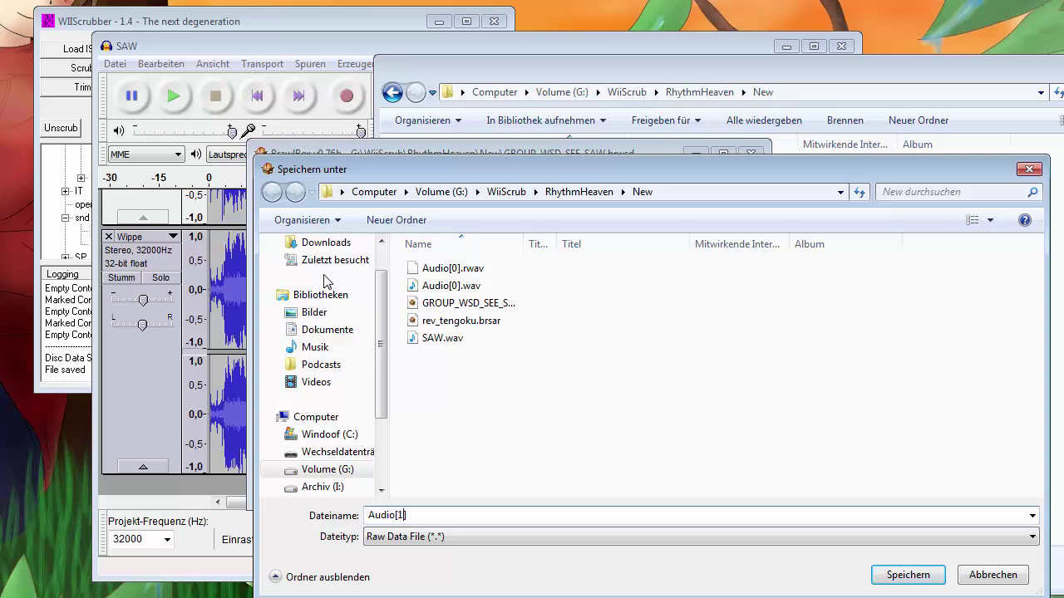
key("Return")
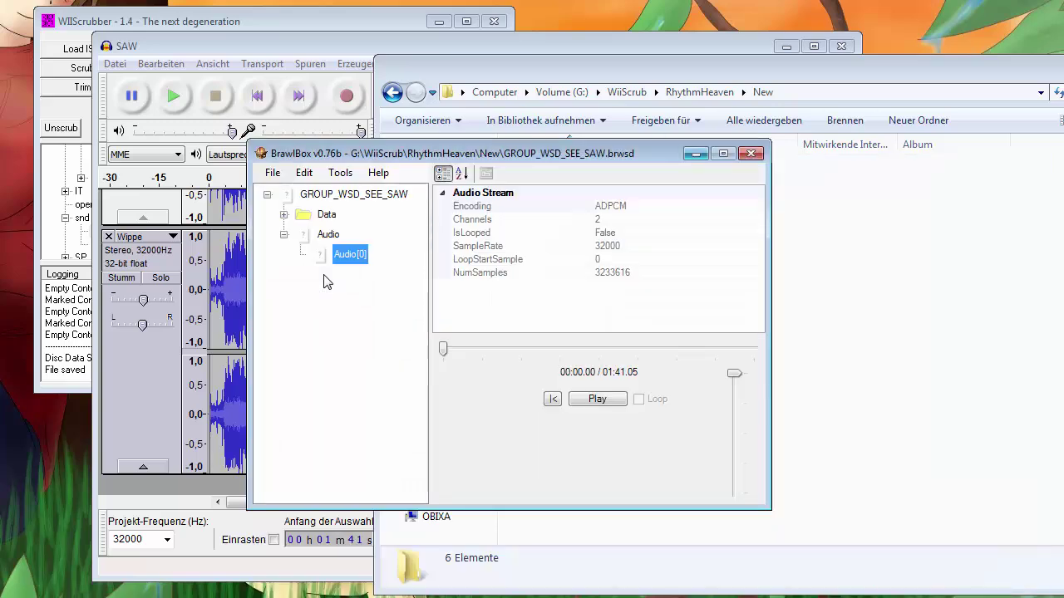
Switch to the file explorer and rename the exported Audio[1] file to Audio[1].rwav
left_click(849, 256)
left_click(564, 305)
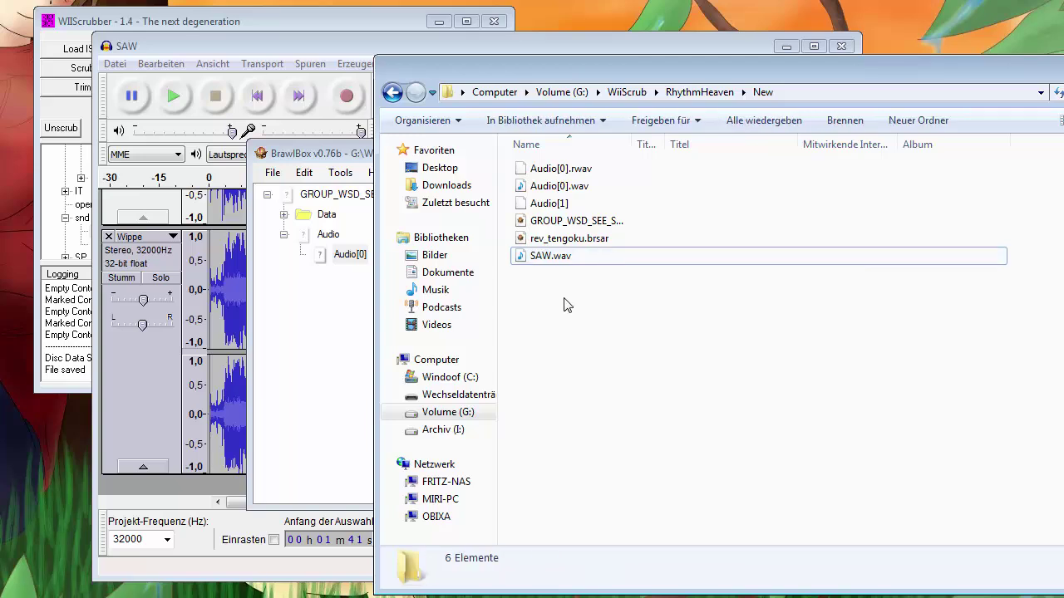
left_click(556, 204)
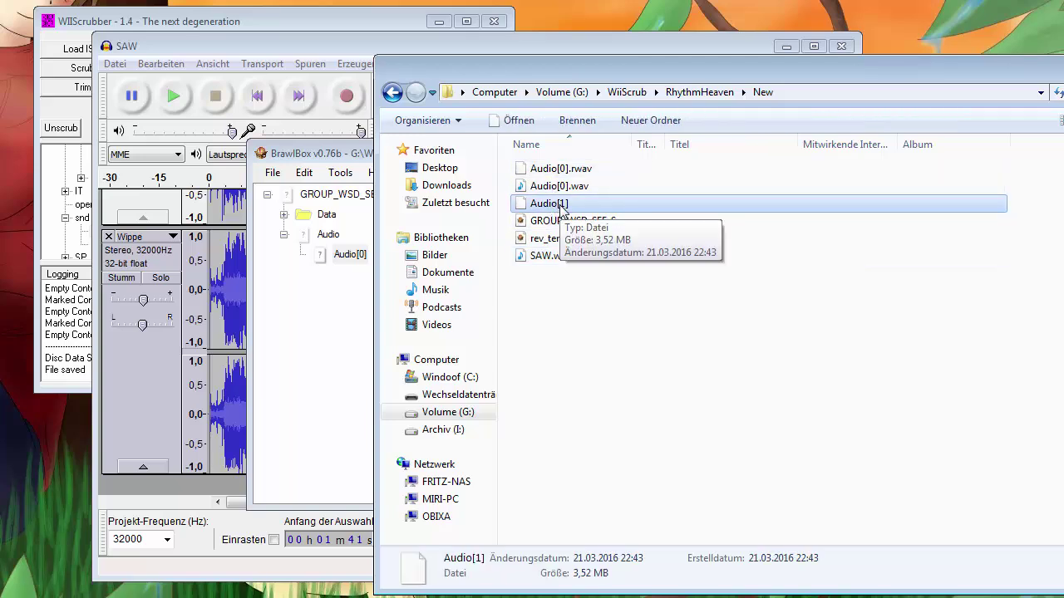
right_click(561, 210)
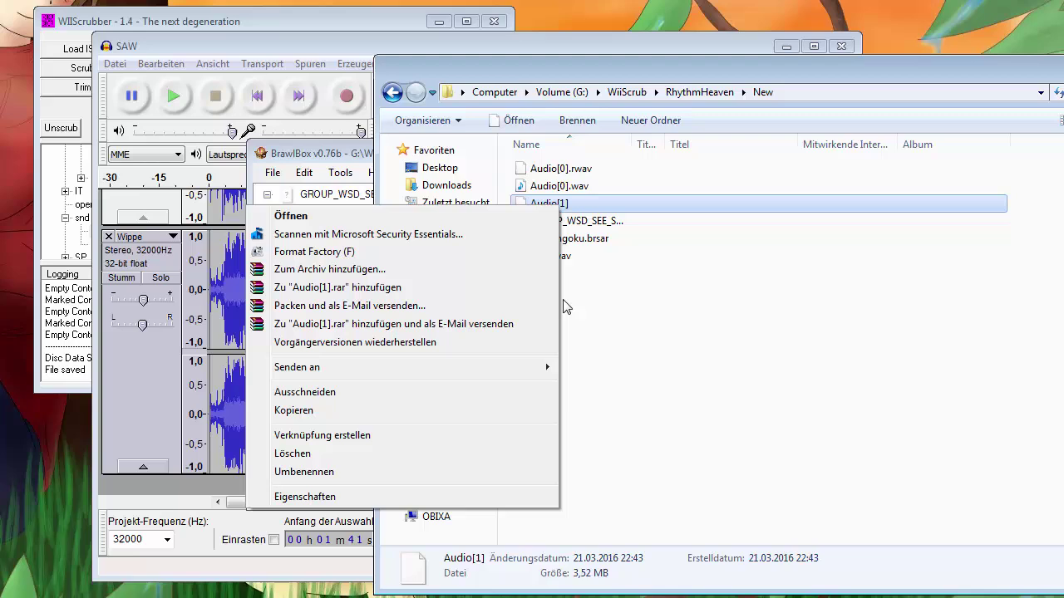
left_click(342, 473)
key("End")
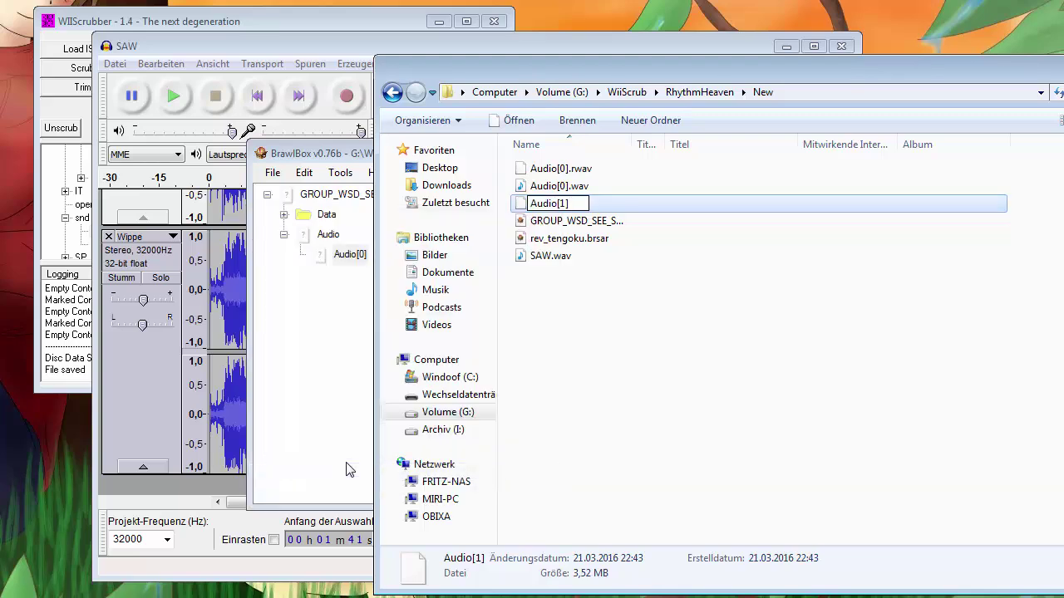
type(".rwav")
key("Return")
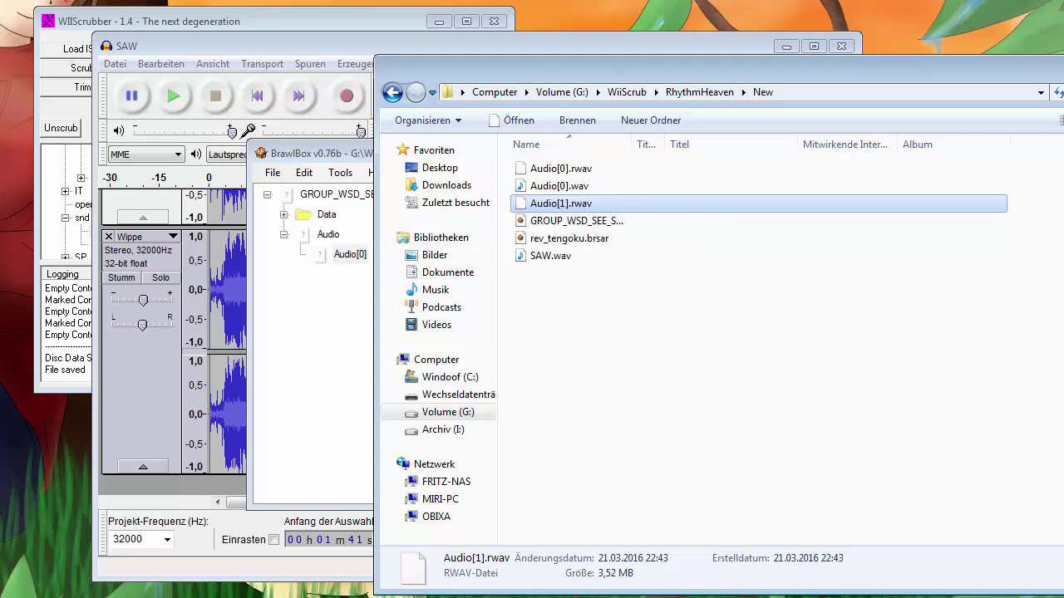
Go to the HxD folder inside WiiScrub, launch HxD.exe, and move its window over the file explorer
left_click(392, 93)
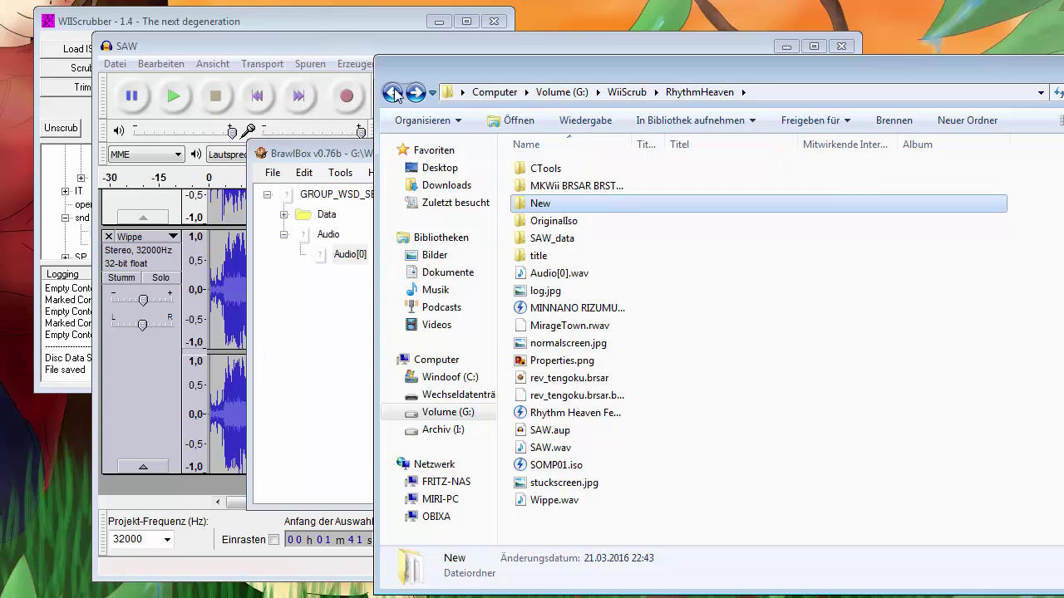
left_click(395, 94)
double_click(542, 207)
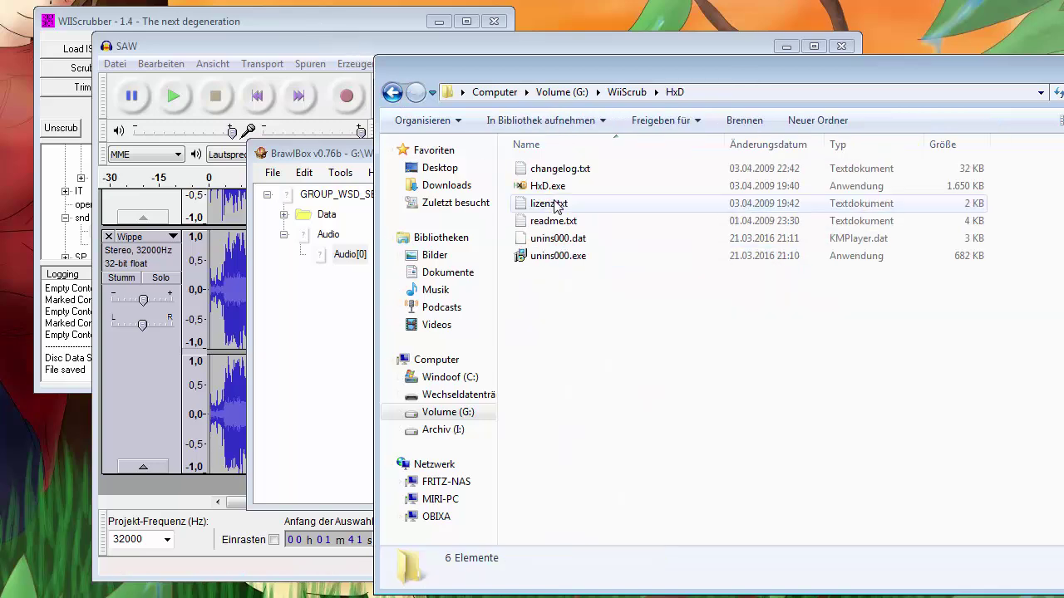
double_click(554, 190)
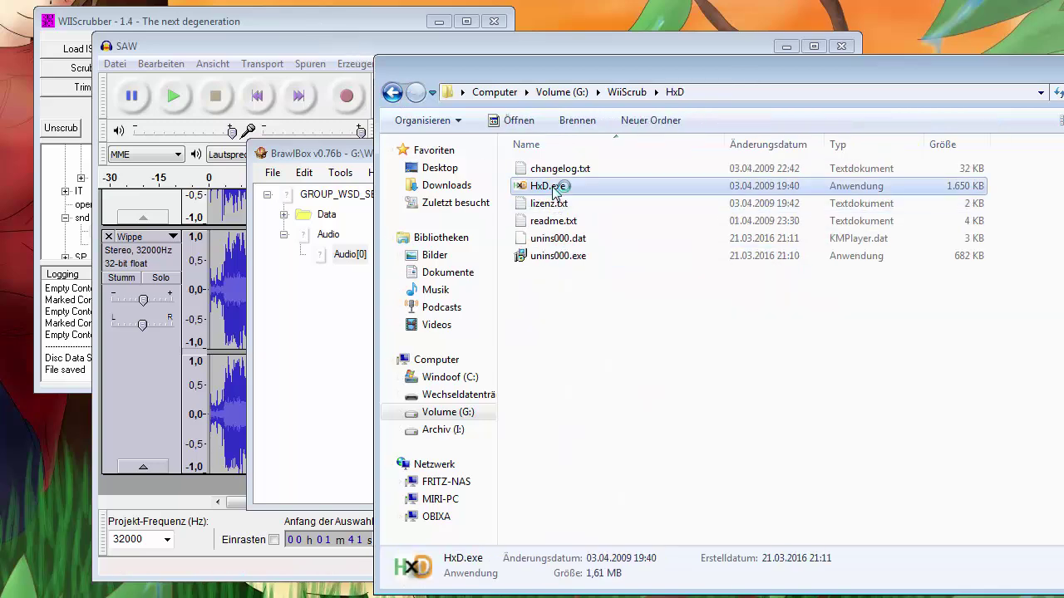
left_click_drag(192, 44, 577, 219)
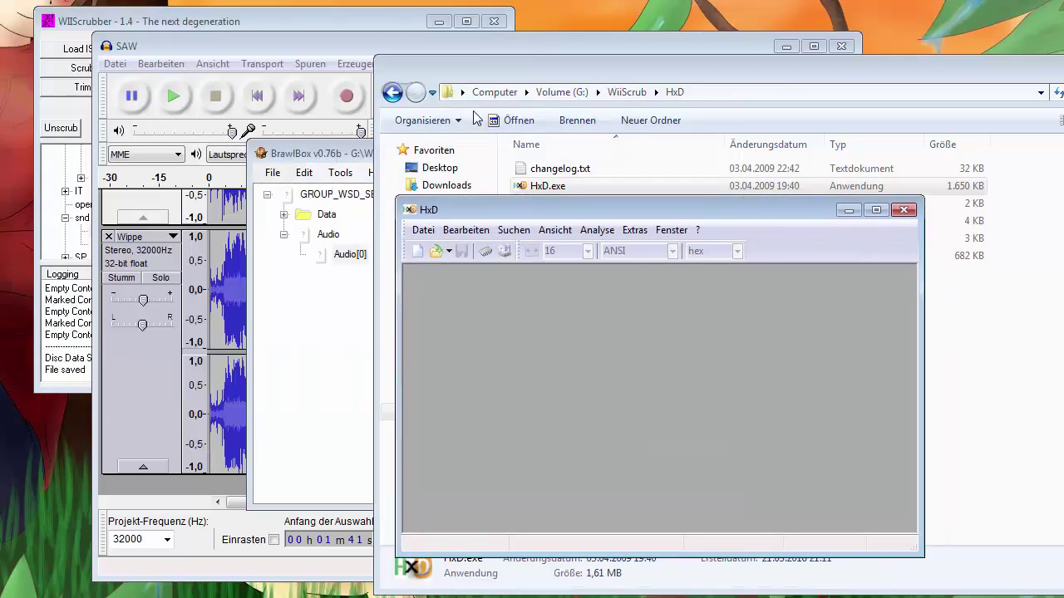
Return to RhythmHeaven's New folder in the file explorer and open Audio[0].rwav in HxD
left_click(393, 93)
left_click(393, 93)
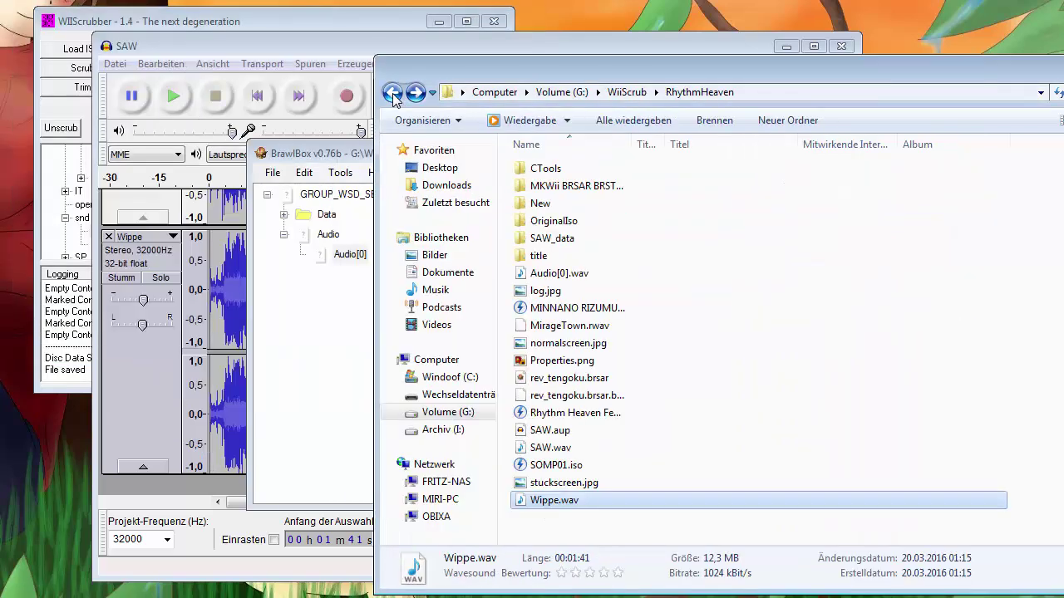
double_click(545, 204)
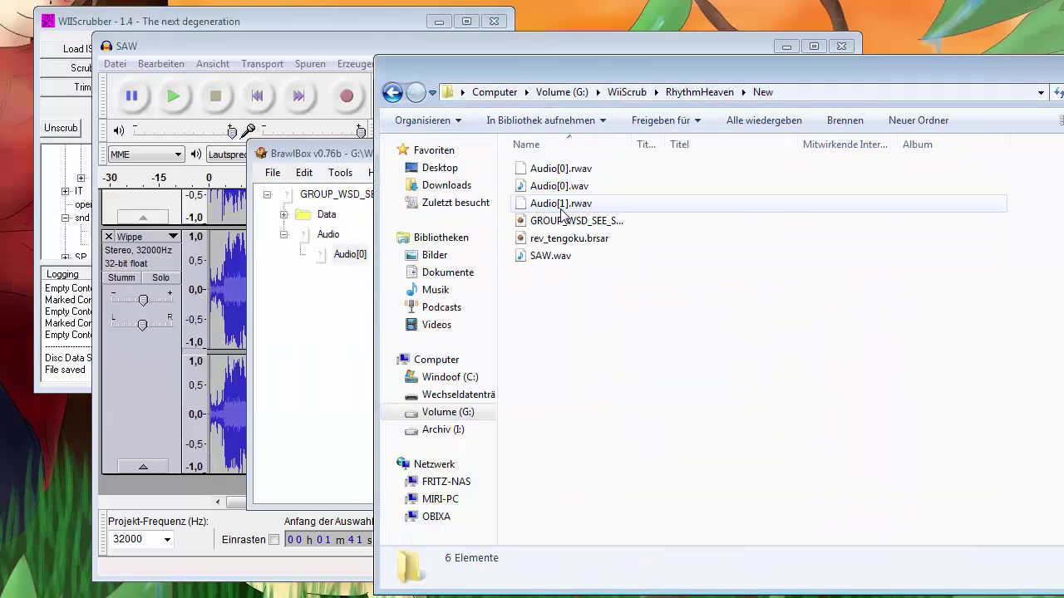
left_click(545, 169)
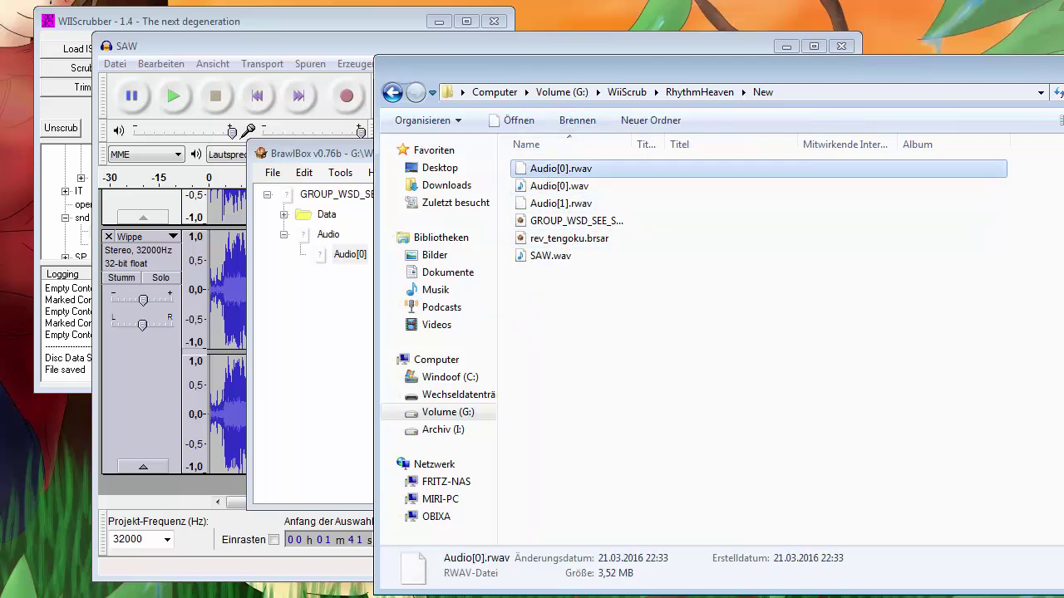
left_click_drag(565, 169, 445, 335)
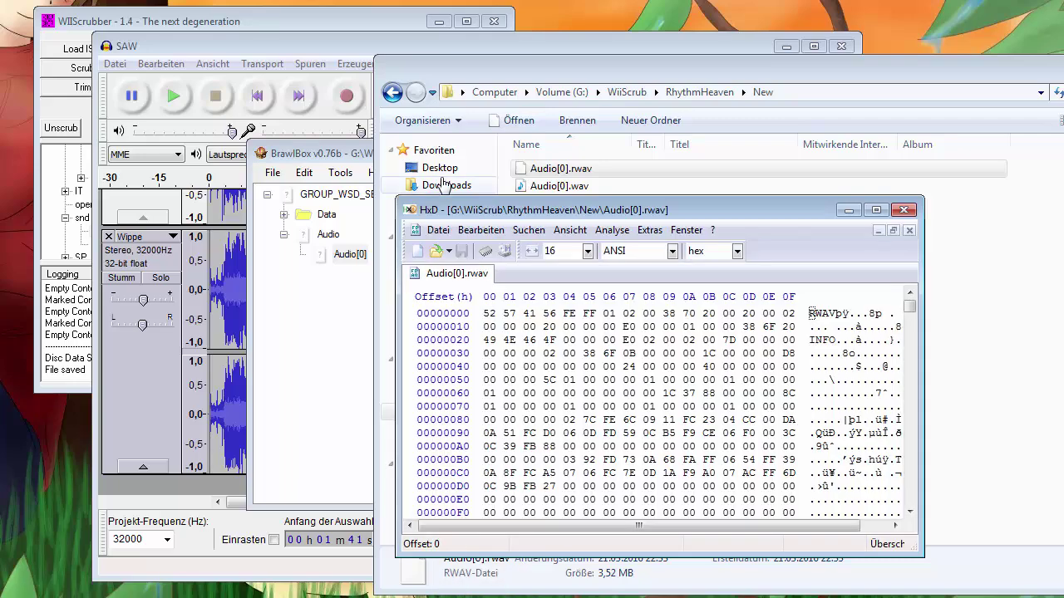
Move the HxD window off the explorer's file list and enlarge it to show more hex rows of Audio[0].rwav
left_click_drag(442, 204, 47, 8)
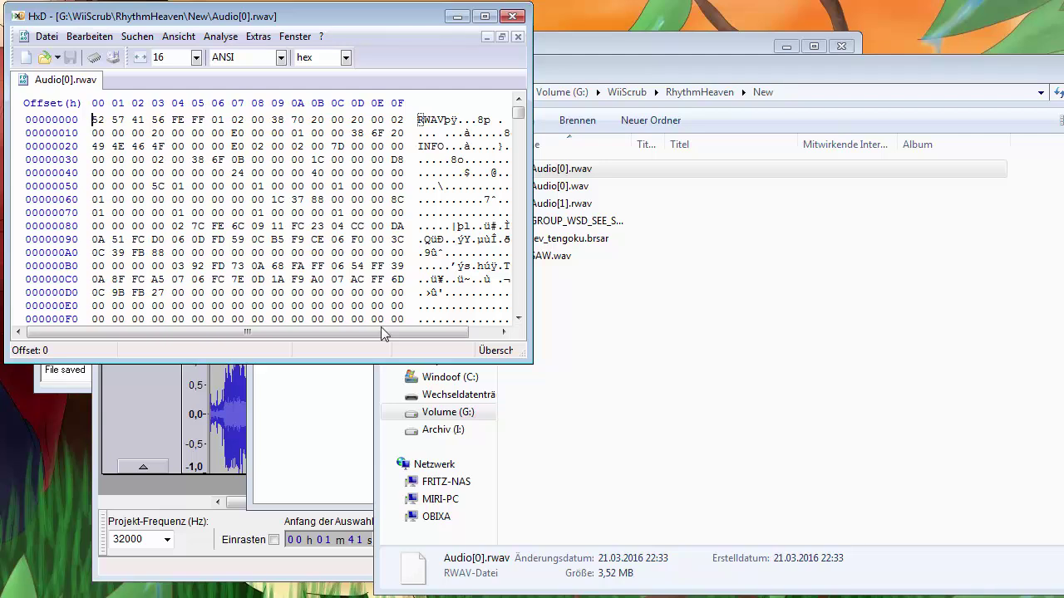
left_click(540, 373)
left_click(335, 279)
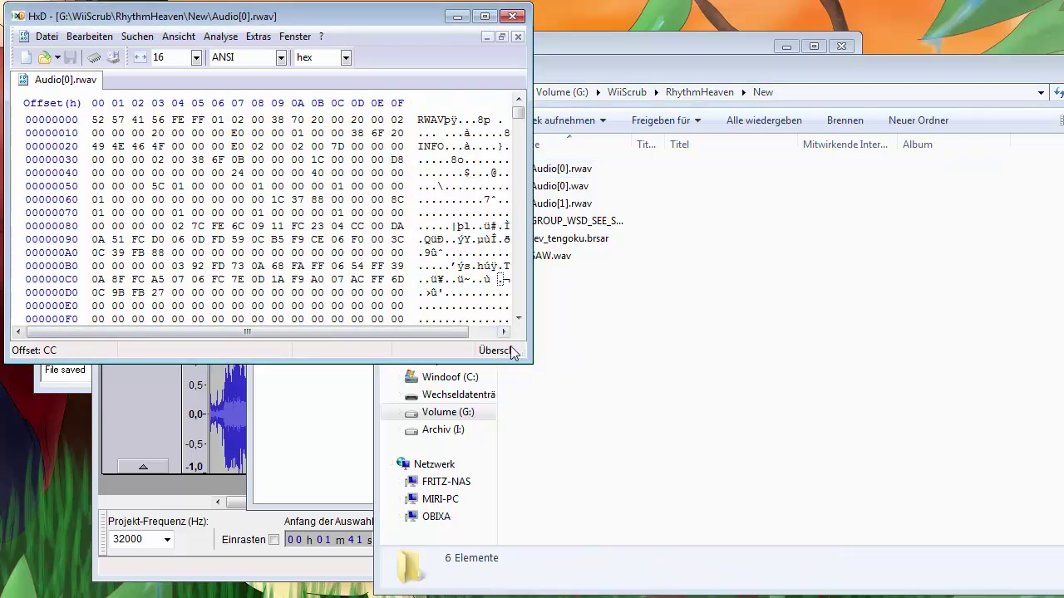
left_click_drag(522, 359, 611, 575)
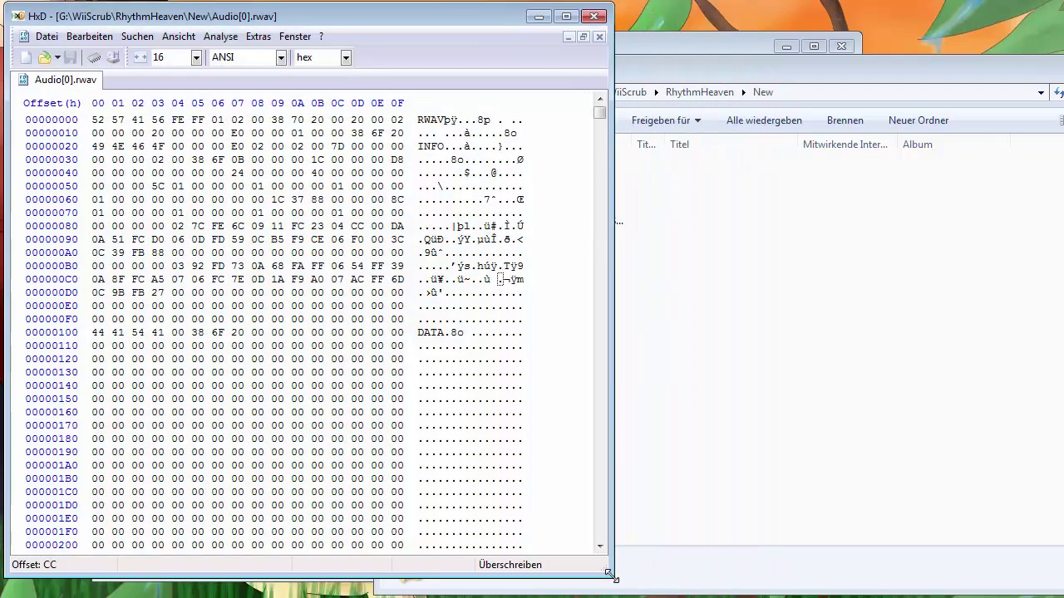
Open Audio[1].rwav and rev_tengoku.brsar from the New folder in HxD alongside Audio[0].rwav
left_click(686, 61)
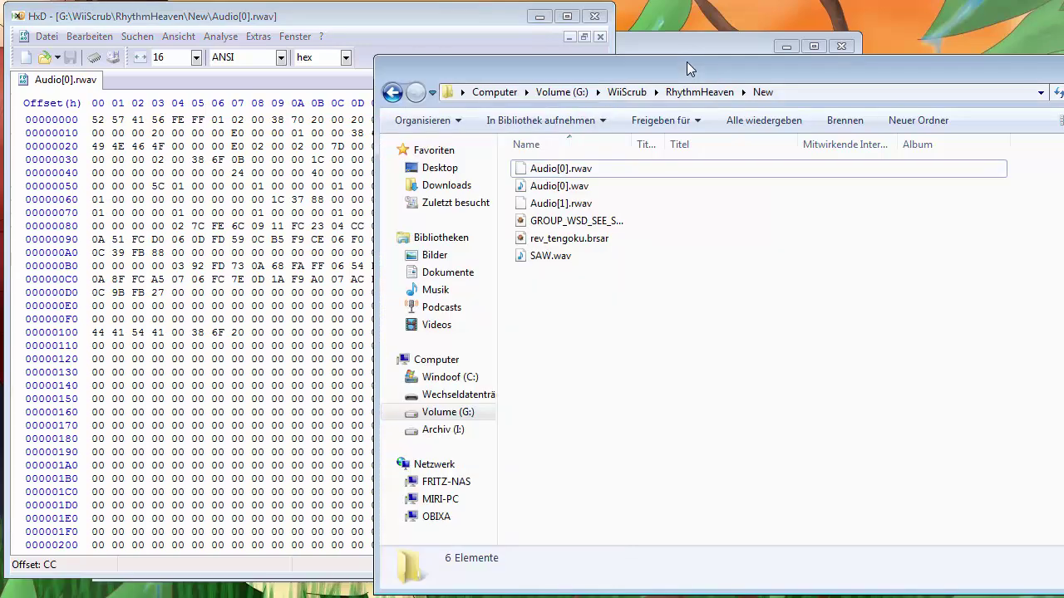
left_click(558, 205)
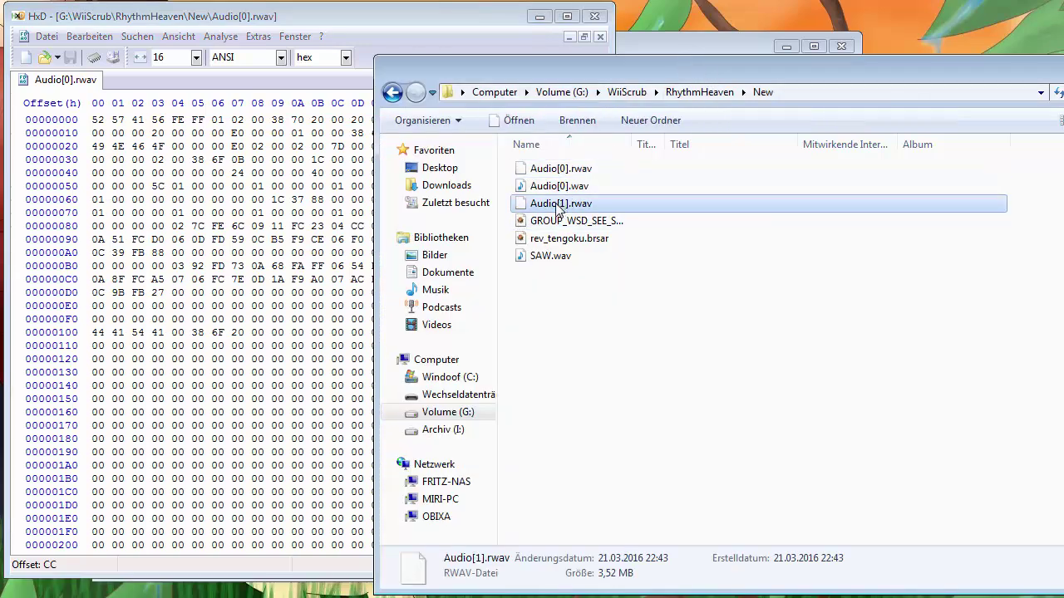
left_click_drag(558, 210, 136, 82)
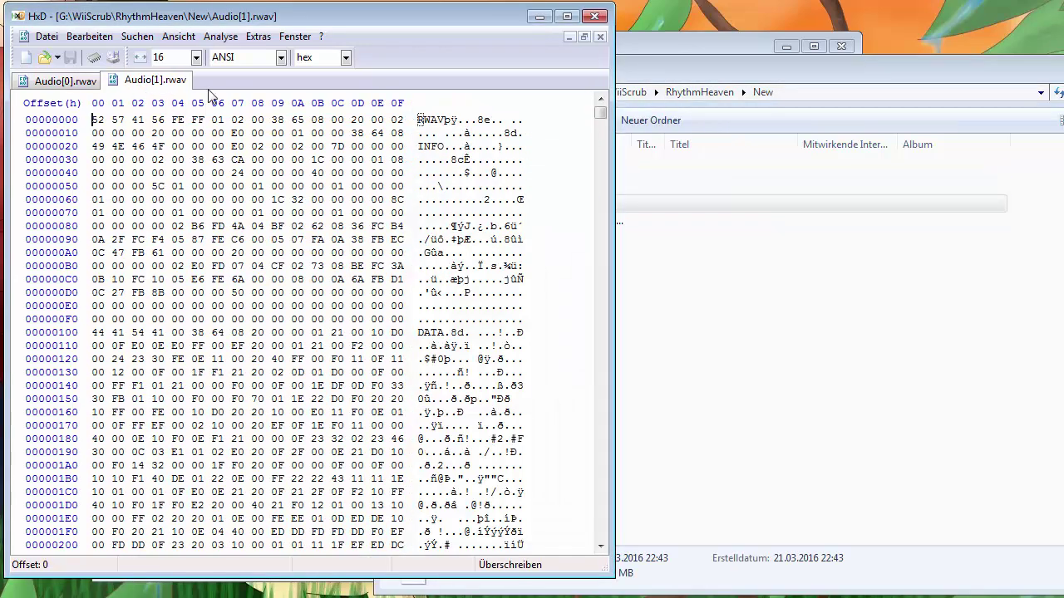
left_click(740, 361)
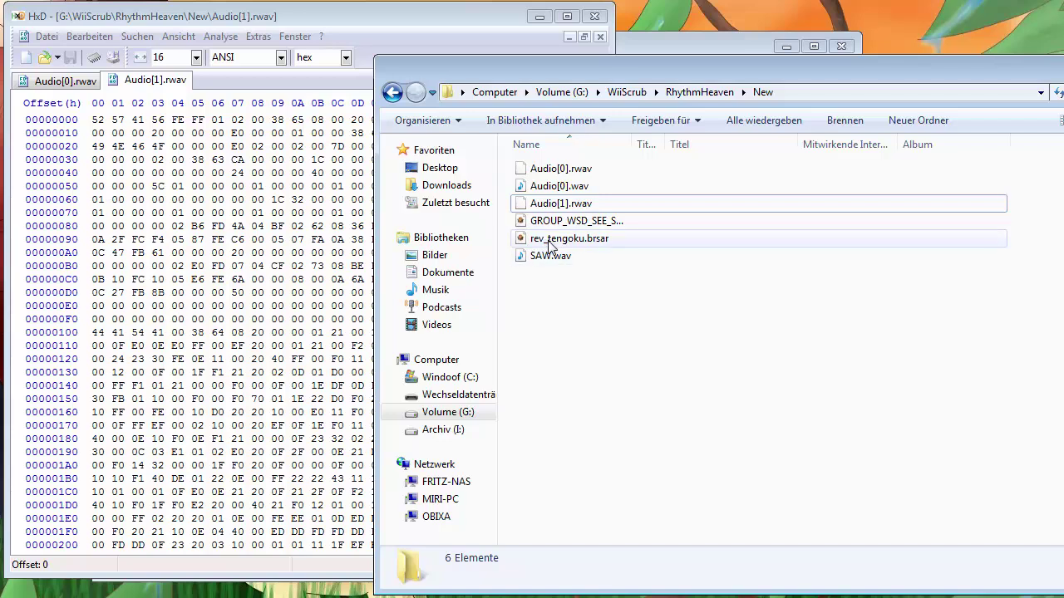
left_click_drag(550, 239, 219, 86)
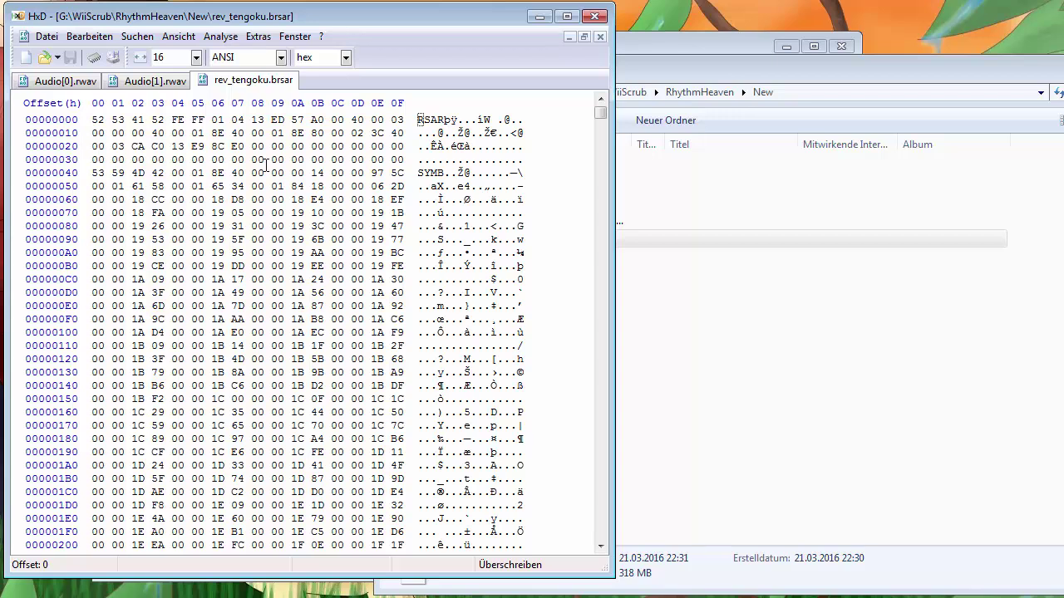
Select the header bytes of Audio[0].rwav in the hex area, from offset 0 through FF, just before the DATA marker
left_click(81, 83)
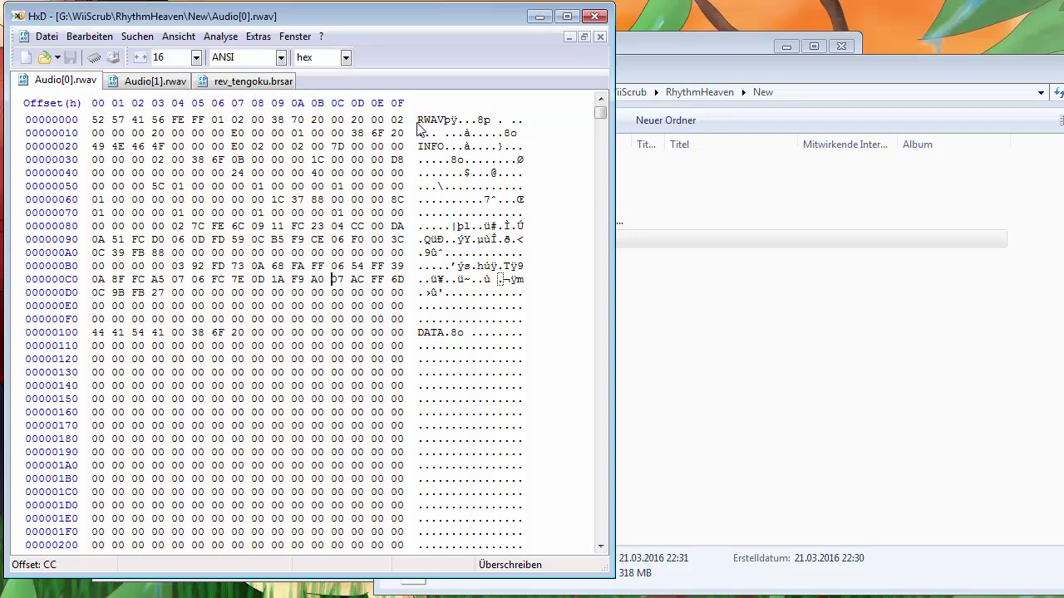
left_click_drag(419, 121, 526, 318)
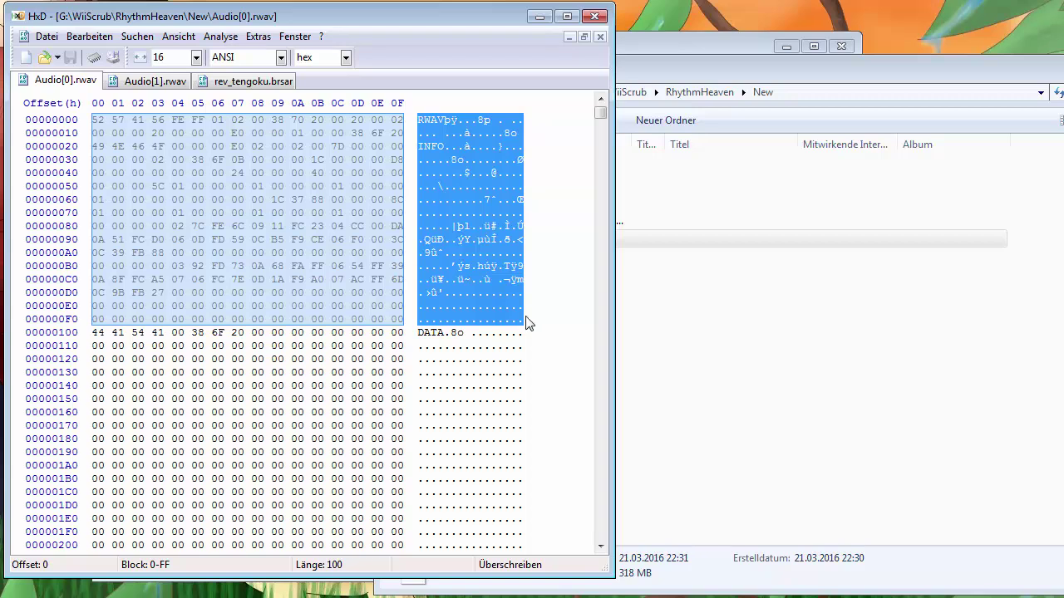
left_click(295, 202)
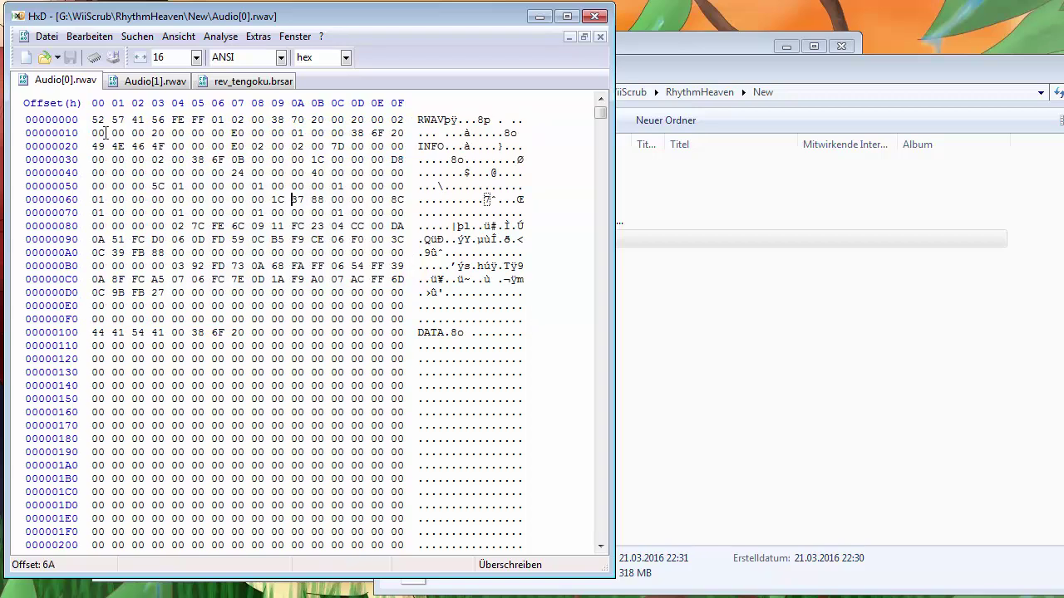
left_click_drag(93, 120, 416, 322)
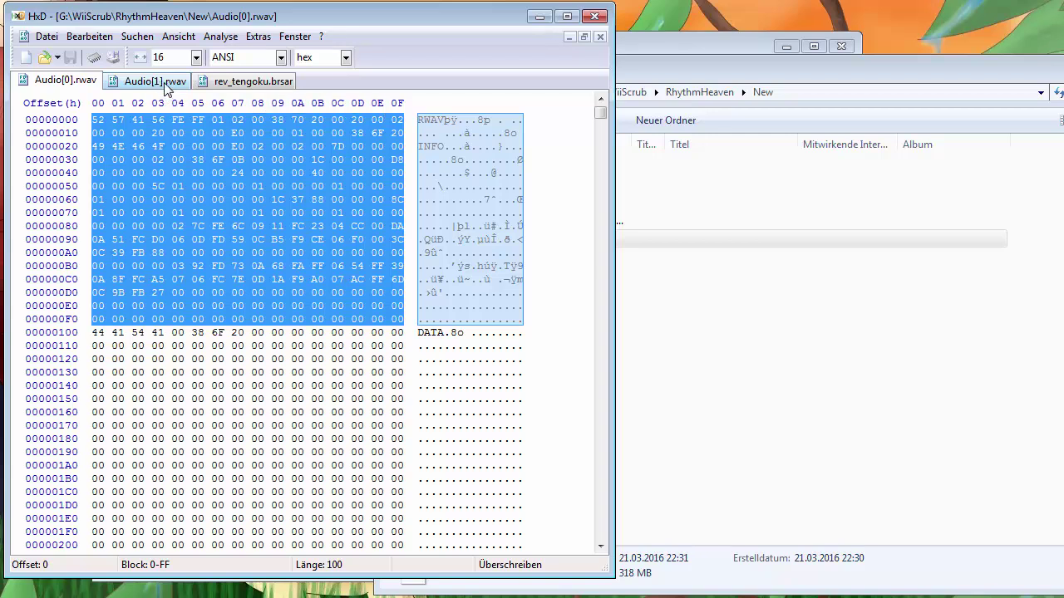
Search rev_tengoku.brsar forward for the copied Audio[0].rwav header as hex values and place the cursor at the found RWAV start
left_click(252, 82)
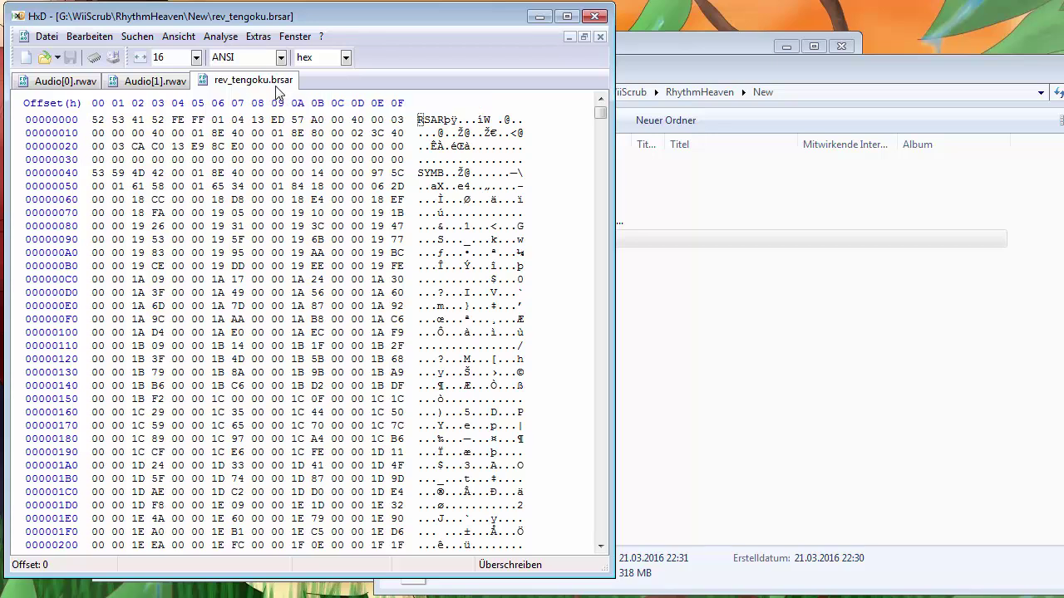
key("ctrl+f")
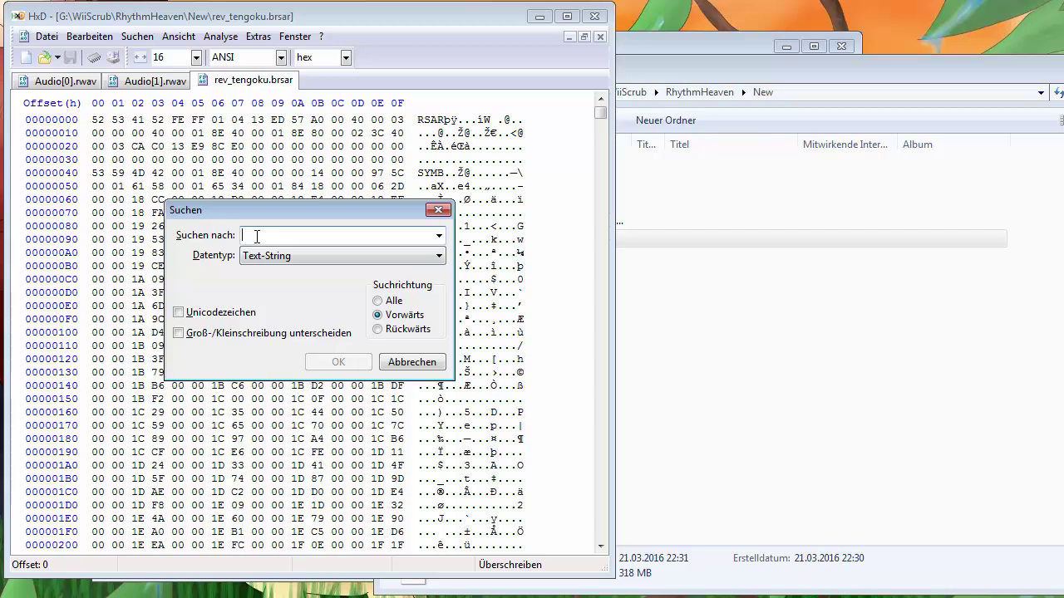
left_click(285, 259)
left_click(283, 287)
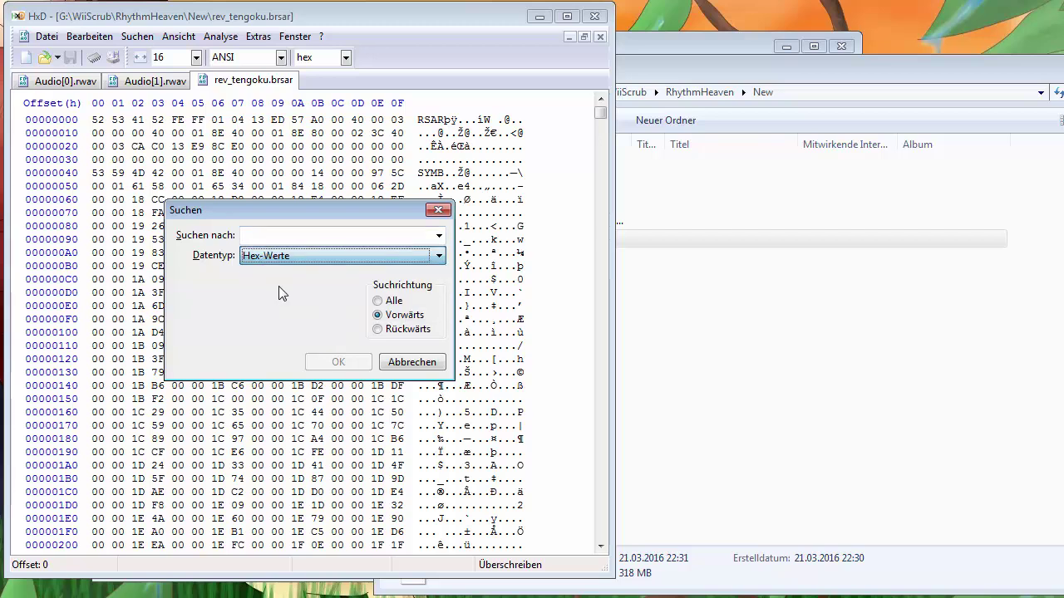
left_click(270, 237)
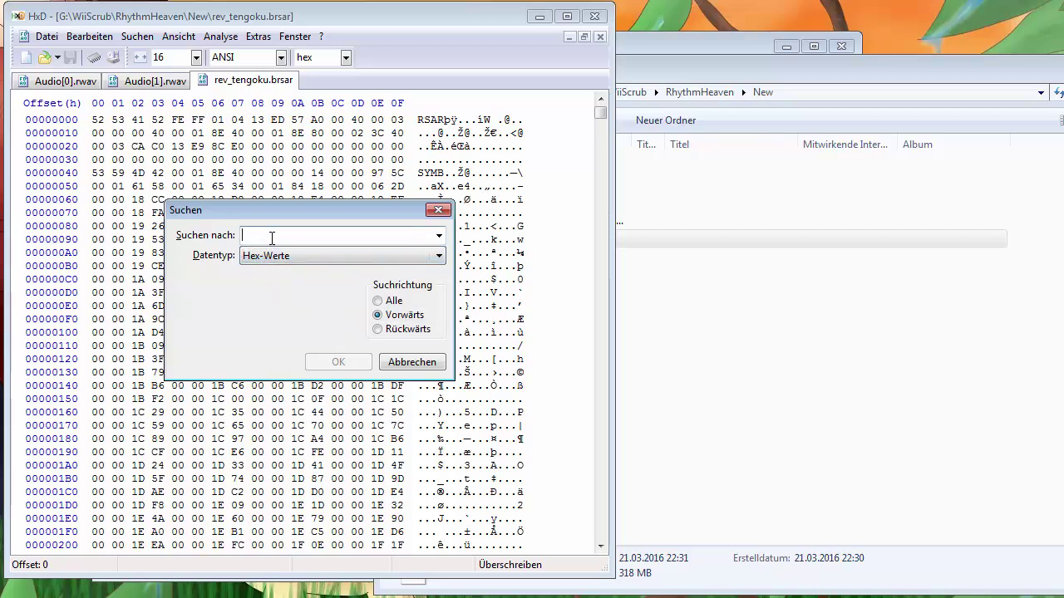
key("ctrl+v")
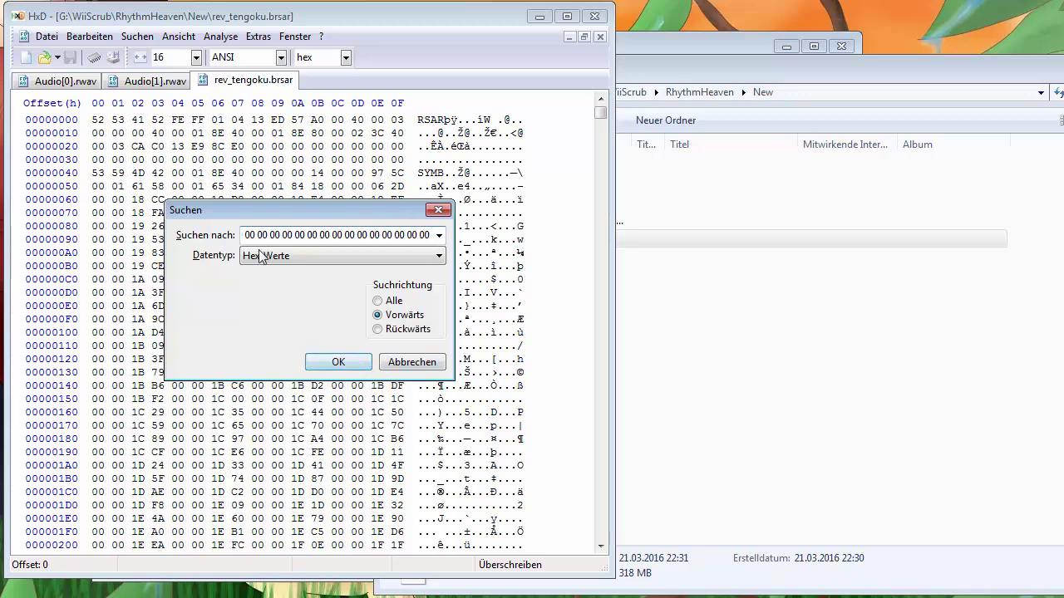
left_click(339, 363)
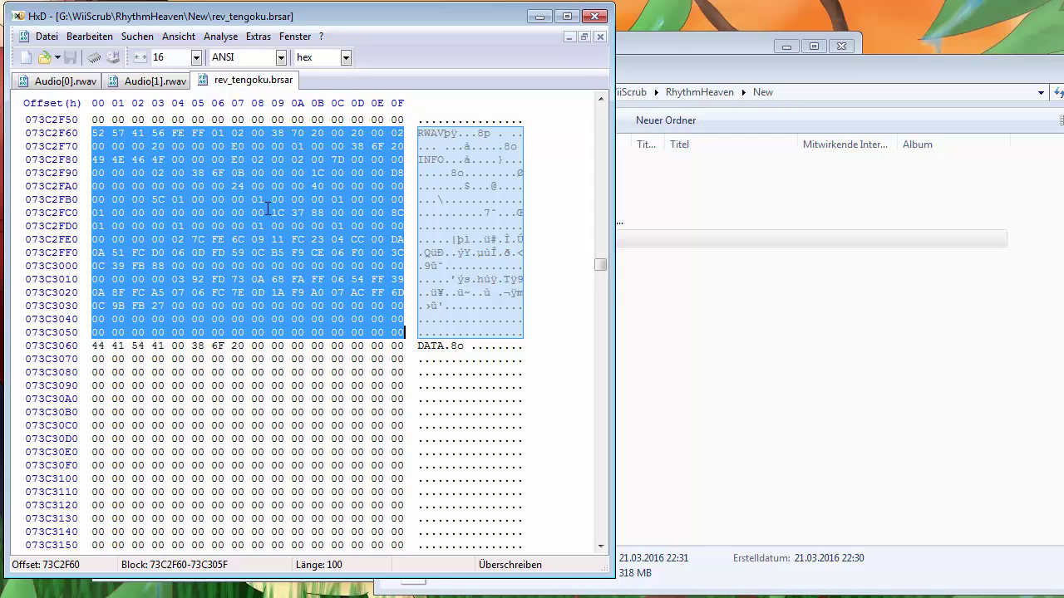
left_click(421, 135)
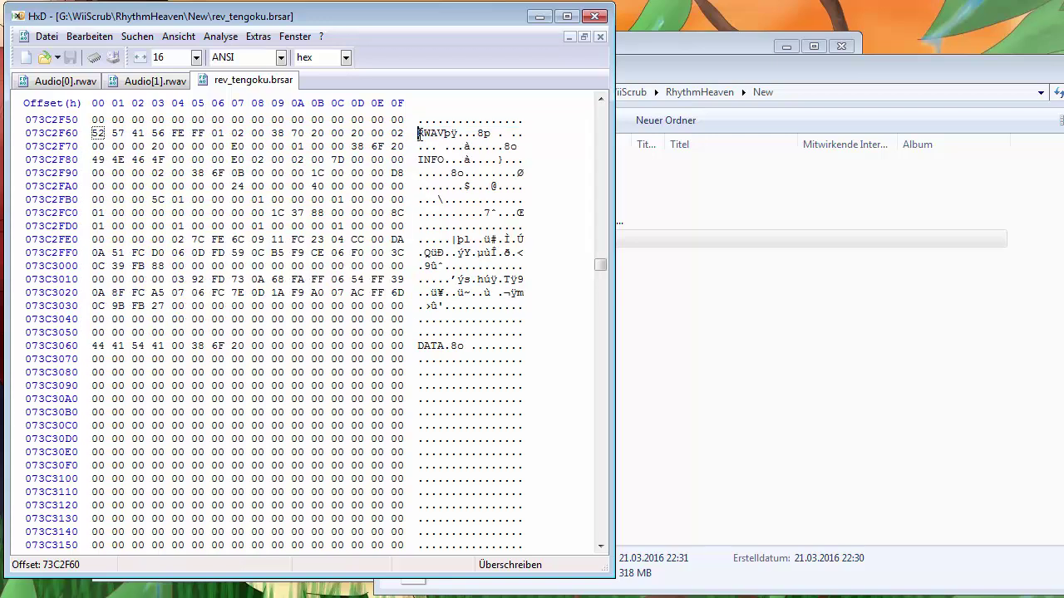
Compare the headers of Audio[0].rwav and Audio[1].rwav with the archive, then select and copy all bytes of Audio[1].rwav
left_click(58, 81)
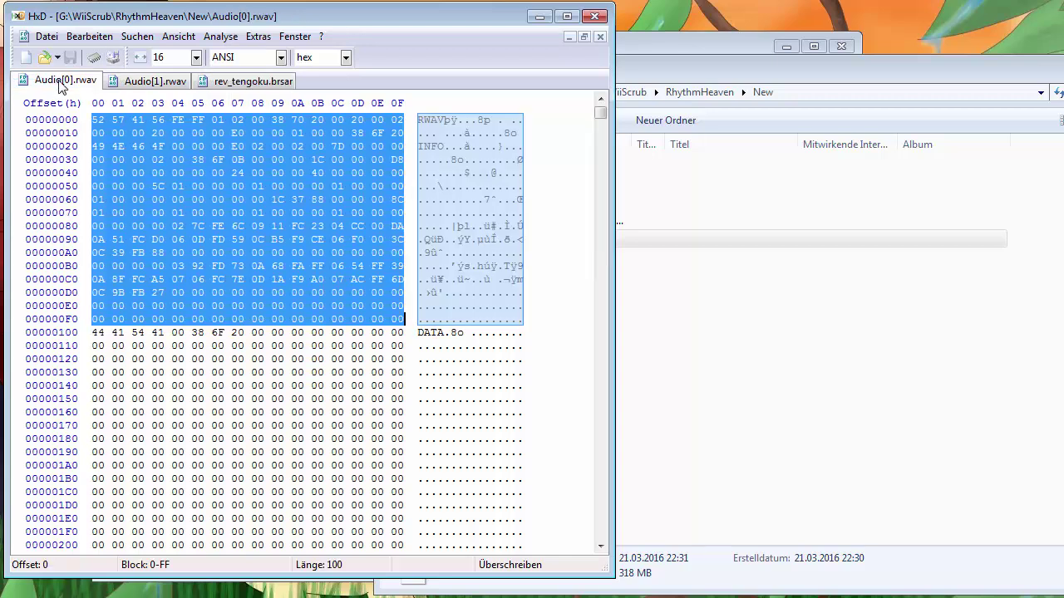
left_click(144, 83)
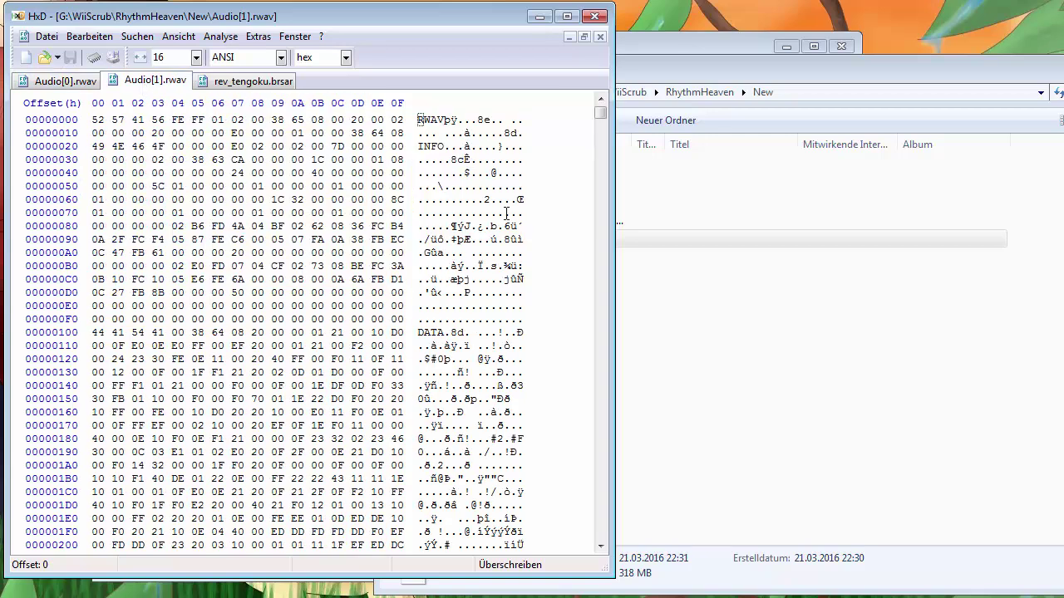
left_click(249, 81)
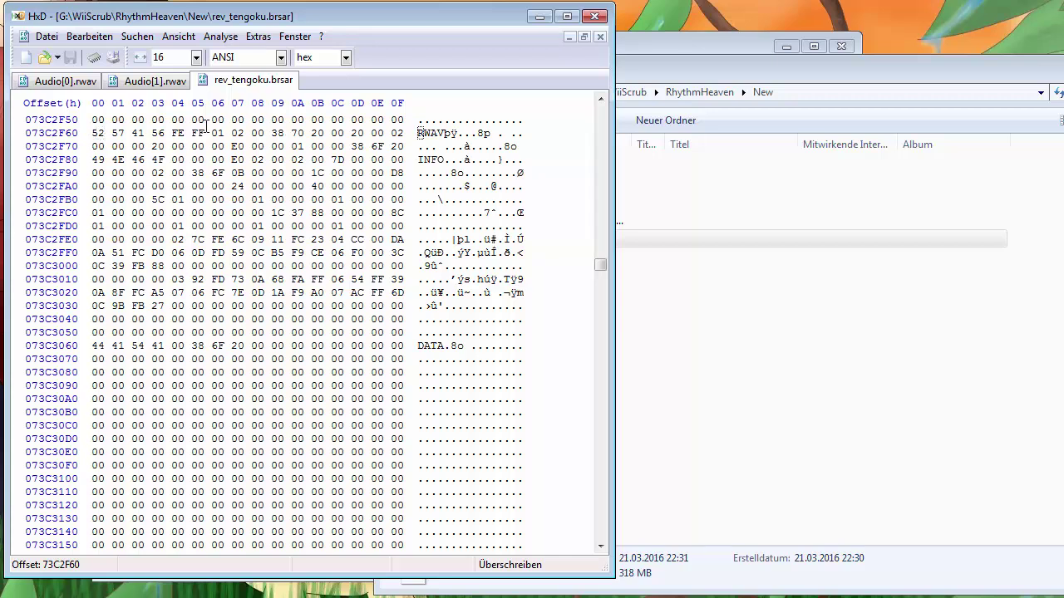
left_click(143, 81)
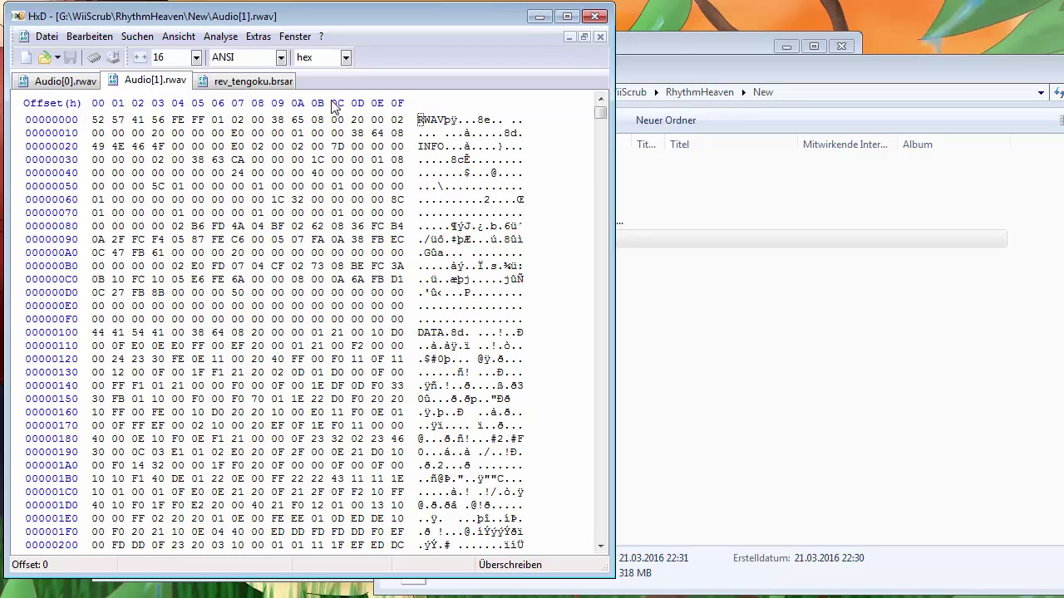
left_click(89, 37)
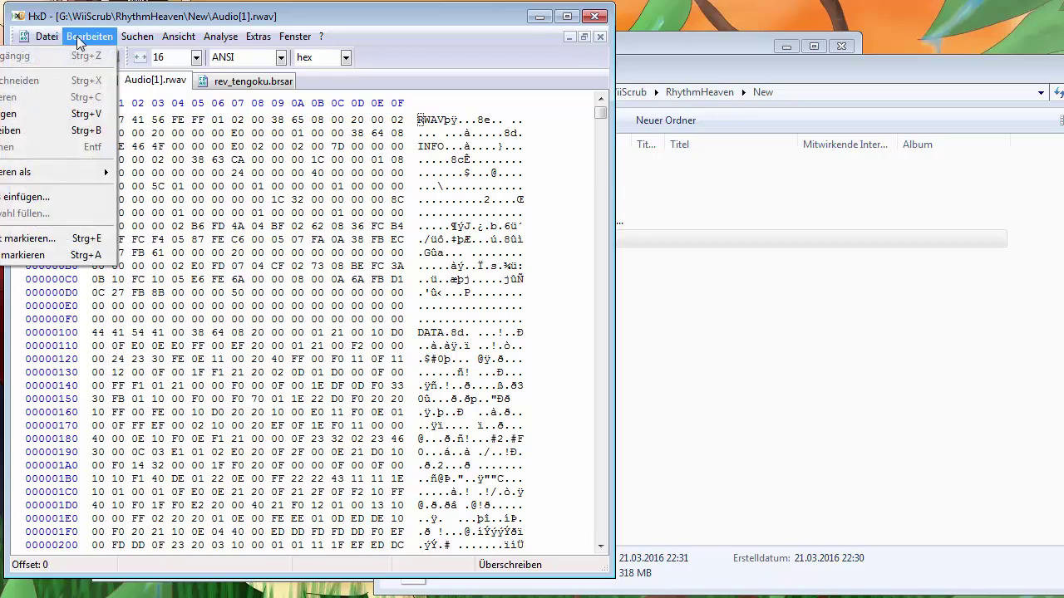
left_click(42, 255)
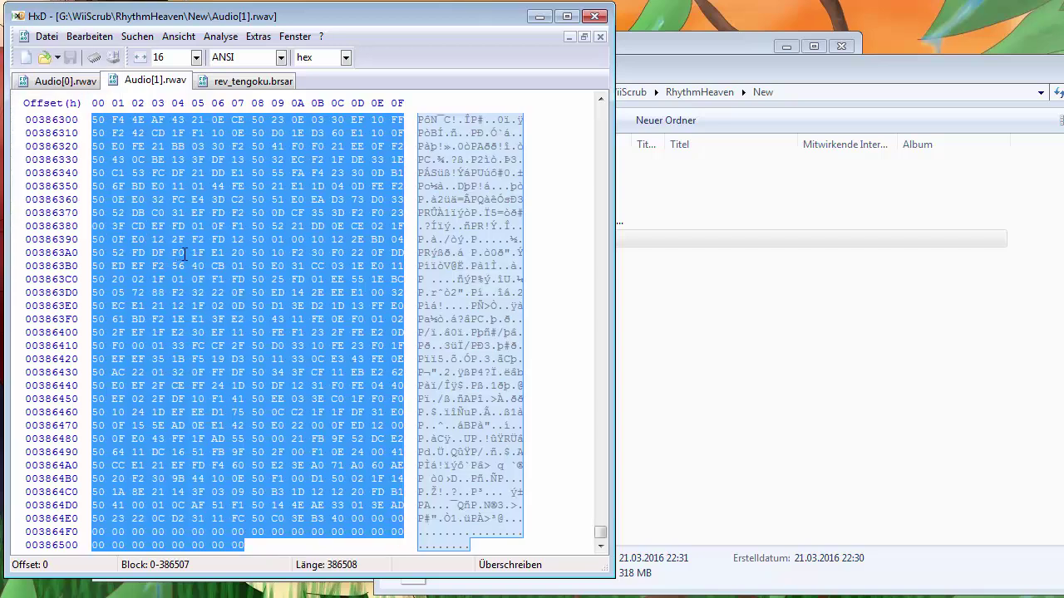
Check the file sizes of Audio[1].rwav and Audio[0].rwav in their explorer properties, then return to HxD
left_click(805, 233)
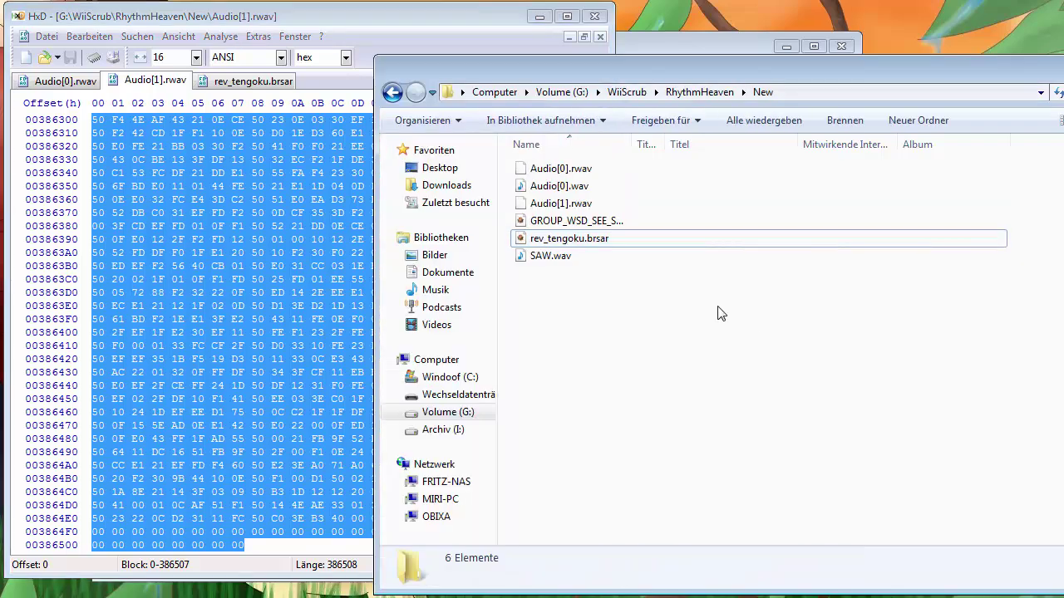
left_click(548, 208)
right_click(549, 208)
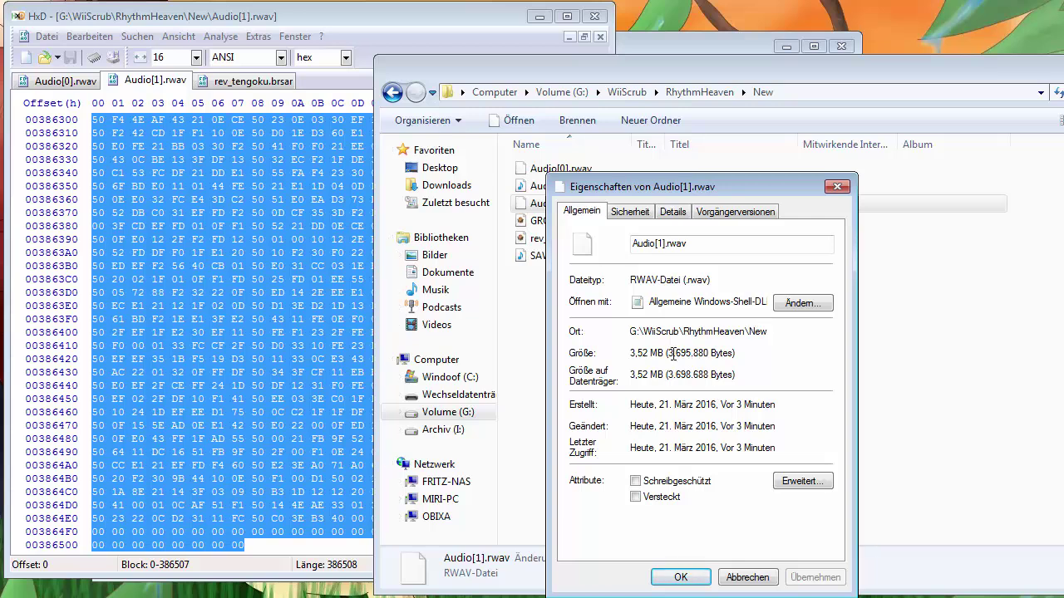
left_click(837, 186)
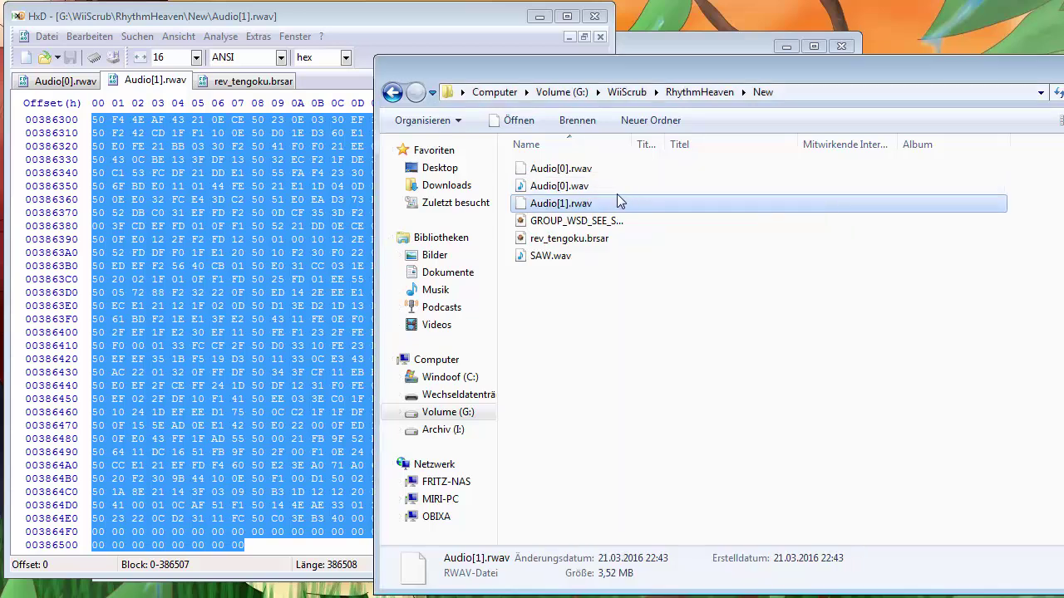
right_click(586, 170)
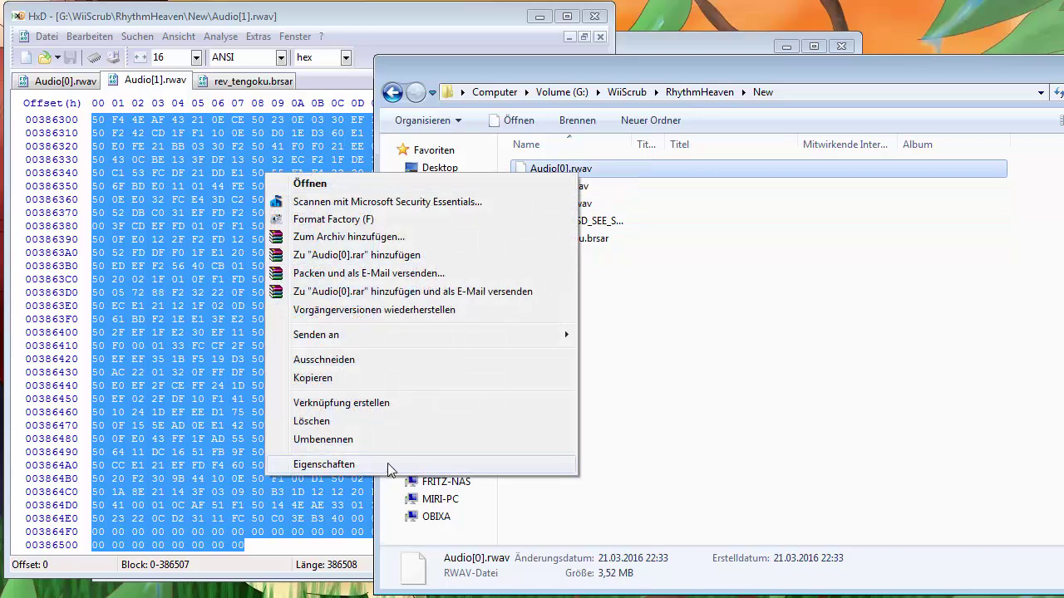
left_click(387, 462)
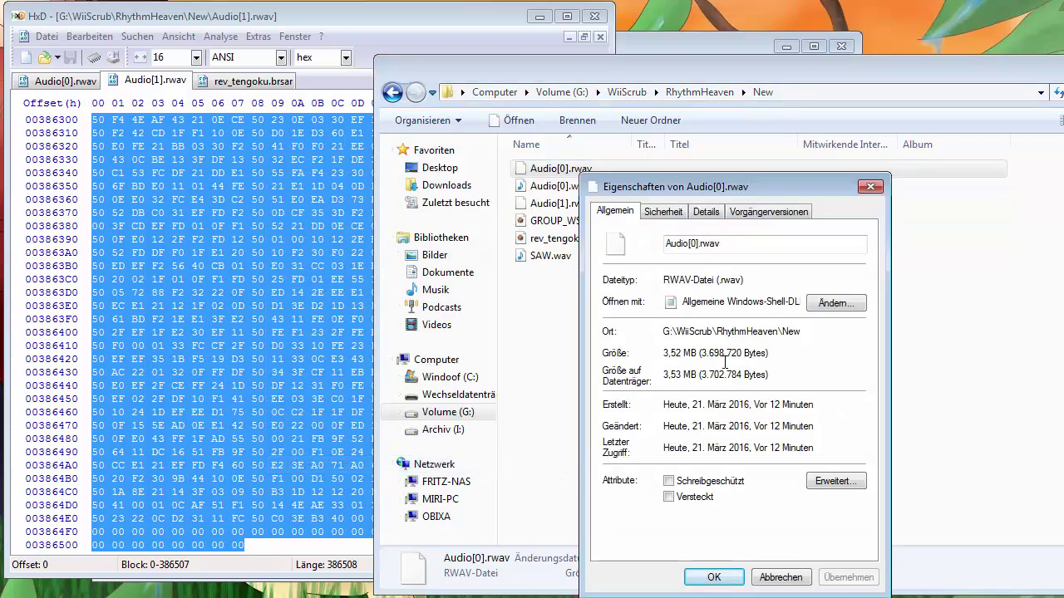
left_click(870, 188)
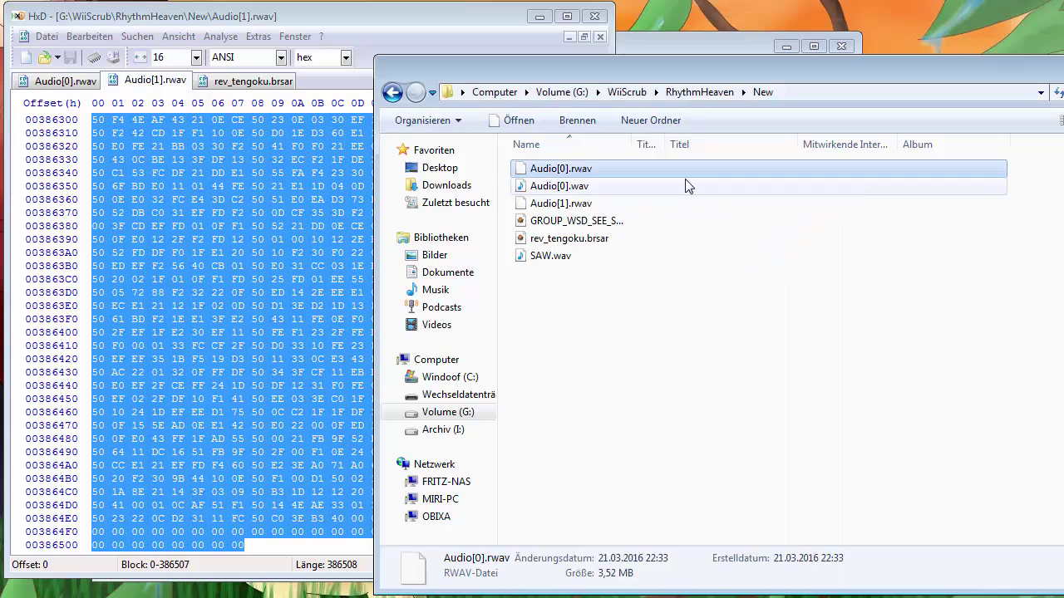
left_click(339, 22)
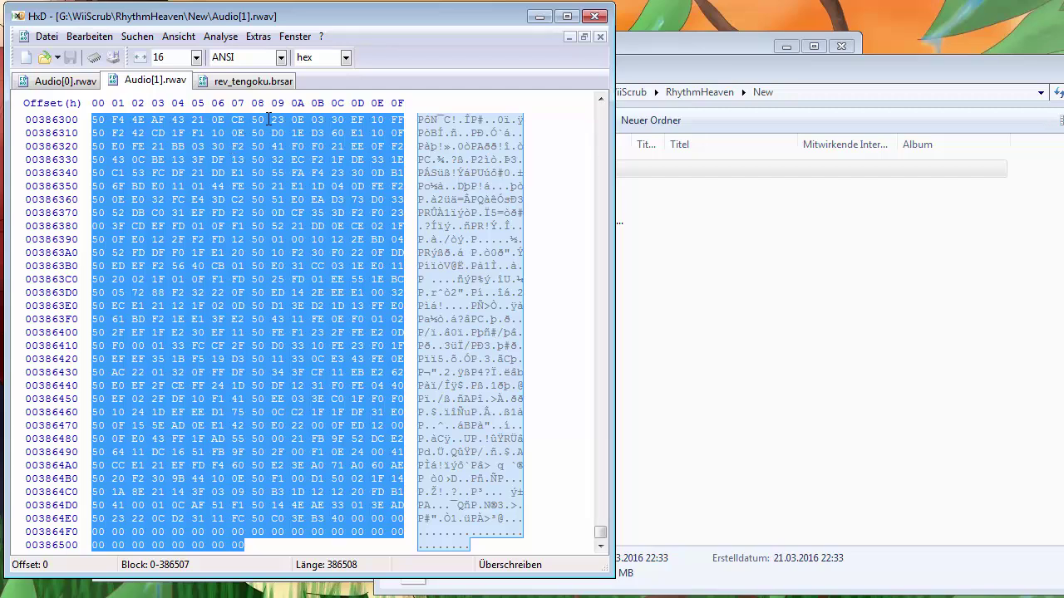
Try to overwrite rev_tengoku.brsar with the copied Audio[1].rwav bytes, starting at the RWAV header at offset 73C2F60
left_click(241, 83)
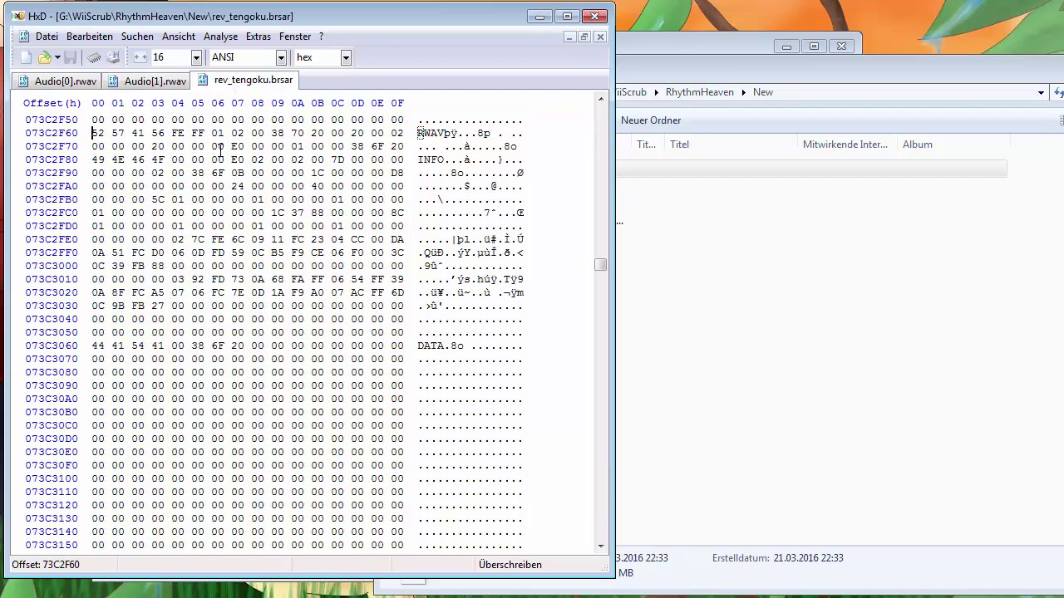
left_click(419, 134)
left_click(149, 81)
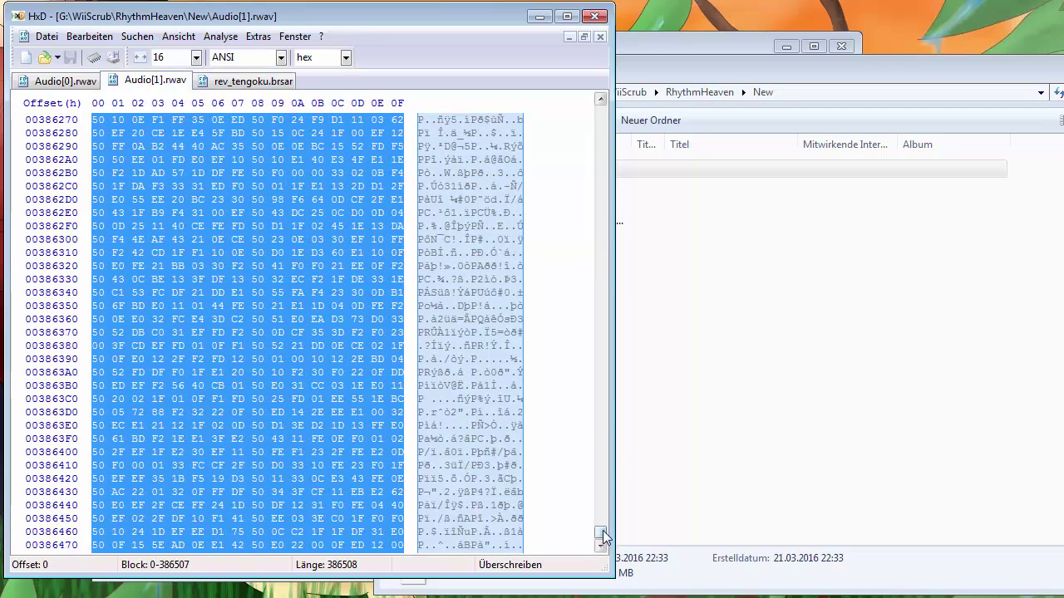
left_click_drag(600, 533, 599, 111)
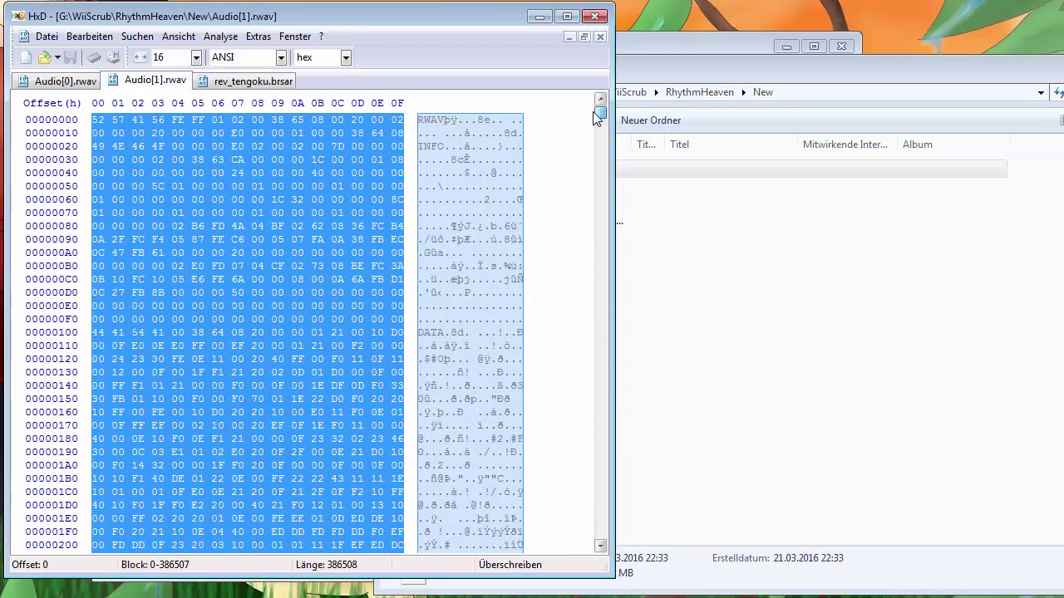
left_click(226, 82)
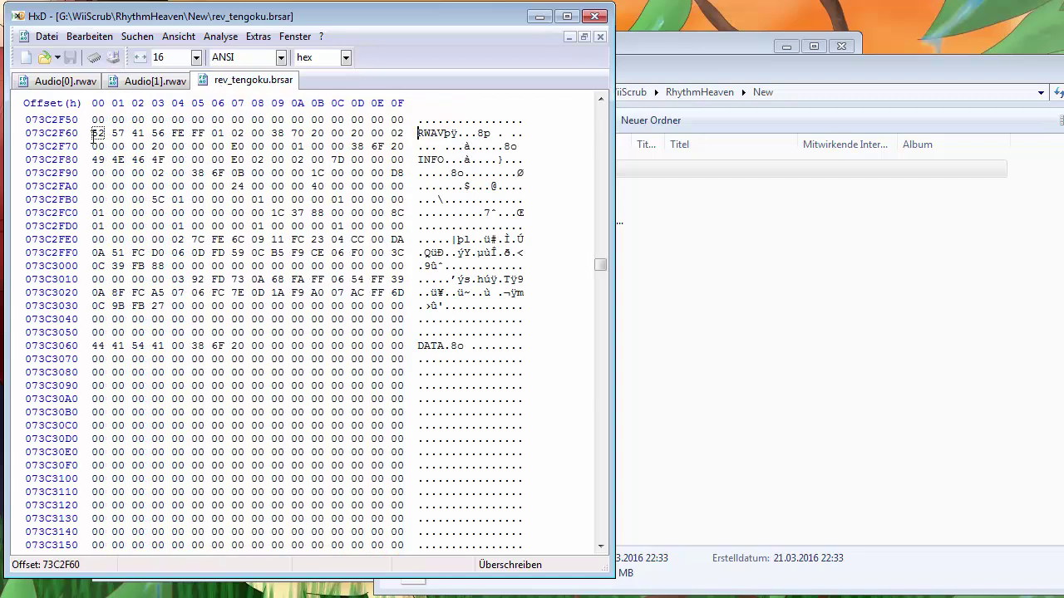
left_click(88, 38)
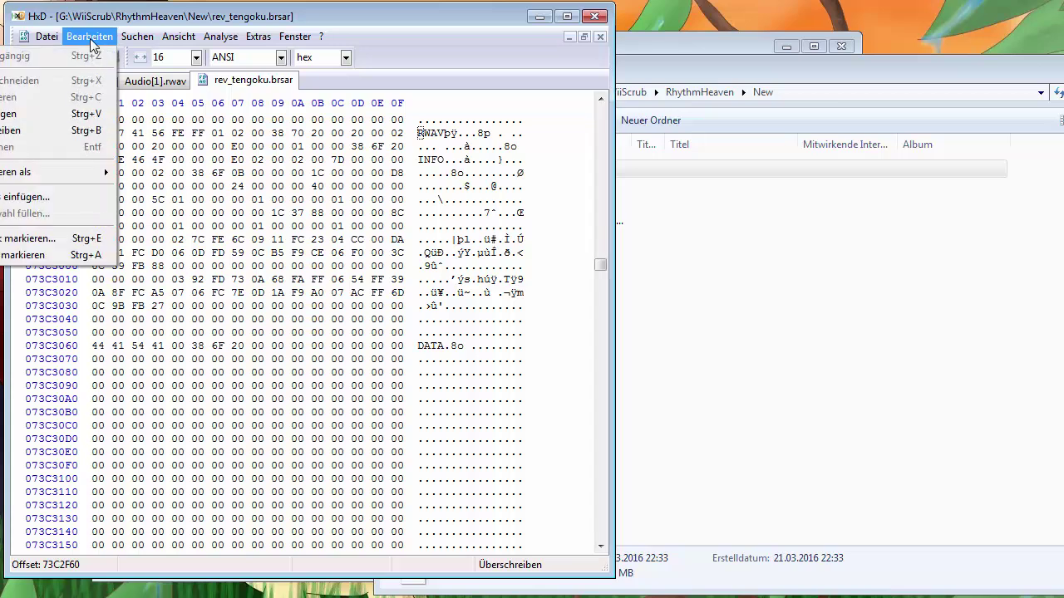
left_click(91, 41)
key("ctrl+v")
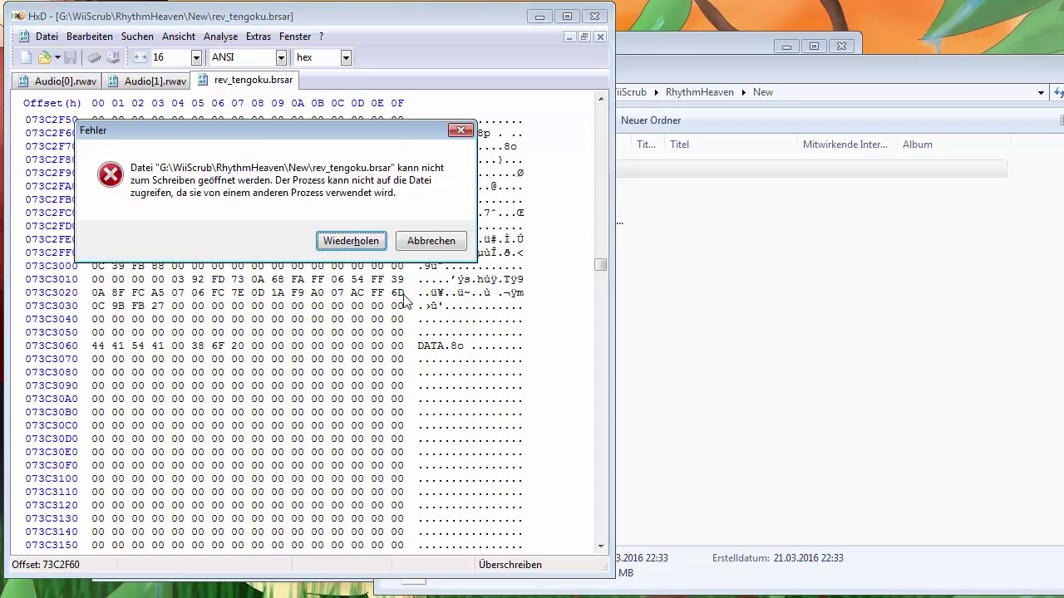
Close the BrawlBox window that has rev_tengoku.brsar open and retry writing the Audio[1].rwav bytes into the archive
left_click(350, 241)
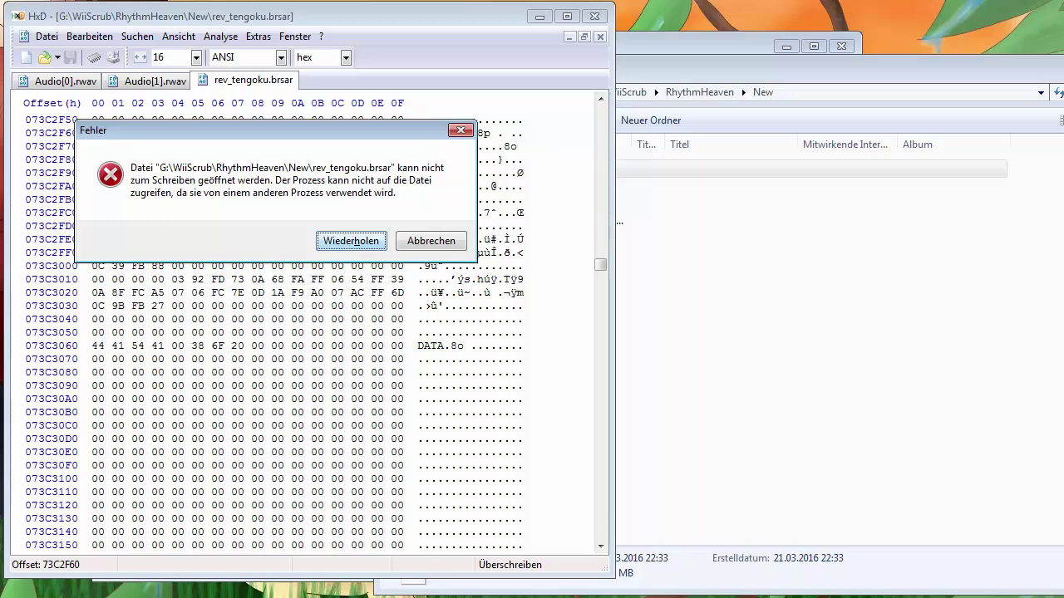
mouse_move(456, 572)
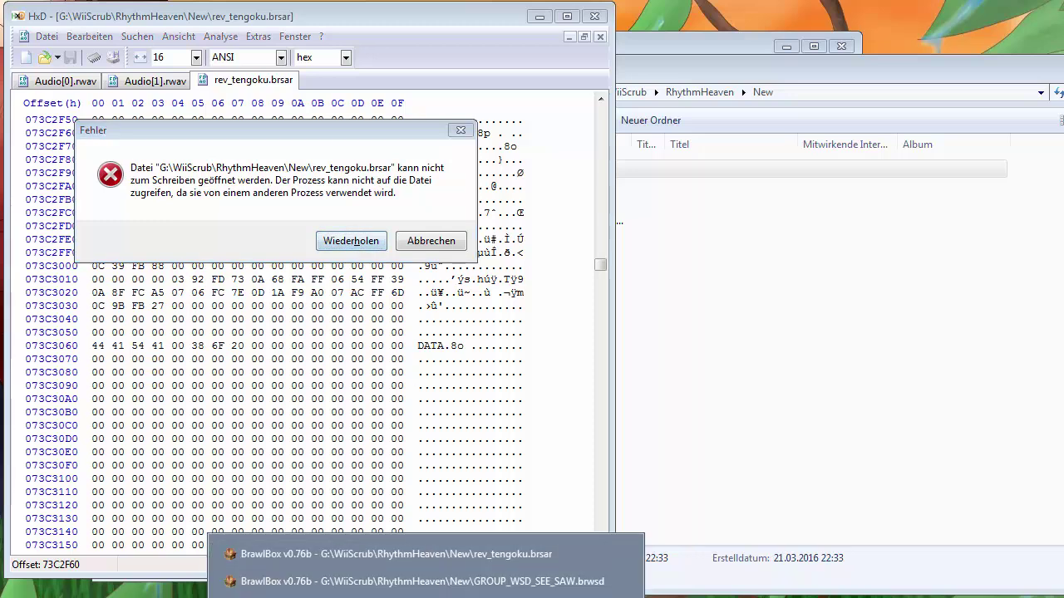
left_click(624, 554)
left_click(349, 241)
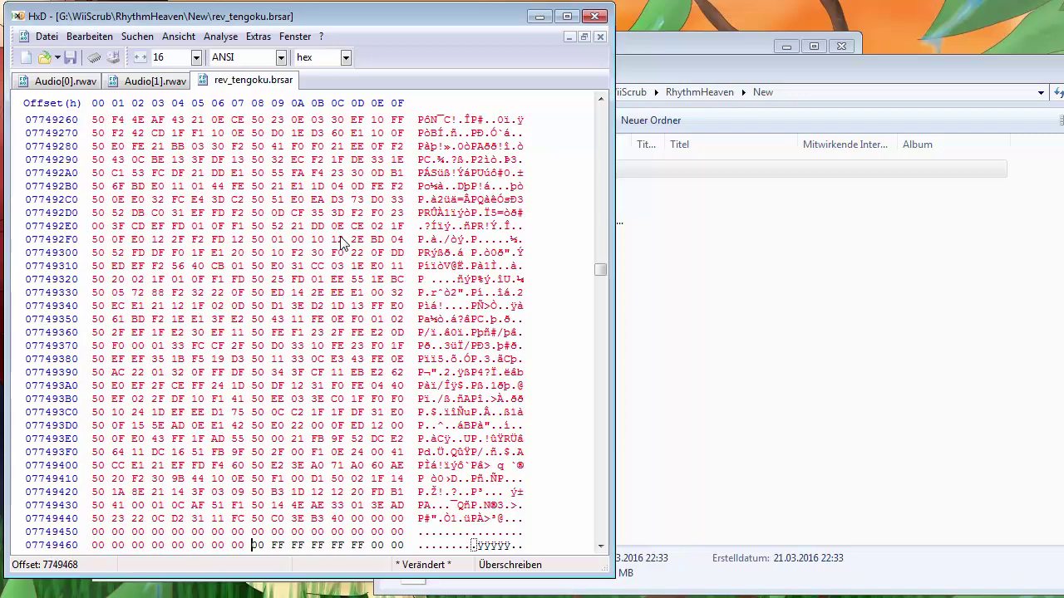
Fill the leftover original bytes after the new audio, from offset 7749468 to 7749B9F, with hex value 00
scroll(398, 435, "down", 9)
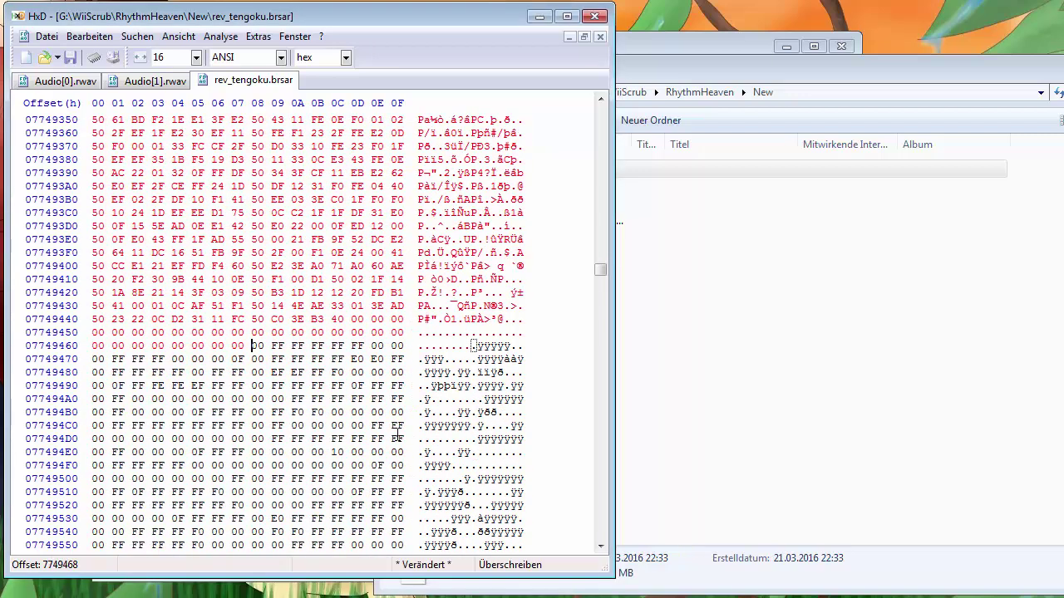
scroll(398, 435, "down", 15)
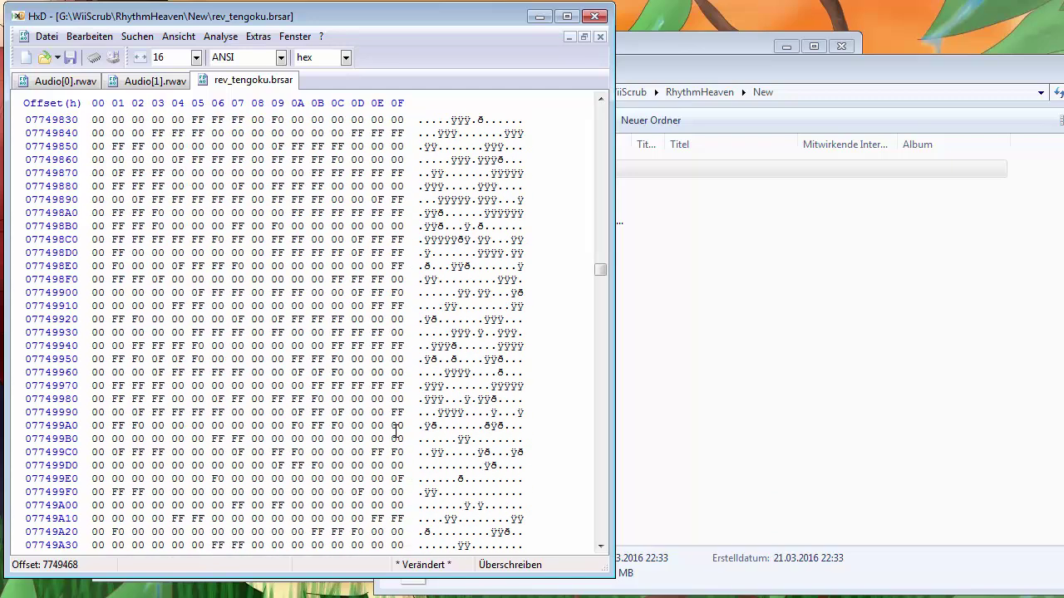
scroll(397, 432, "up", 19)
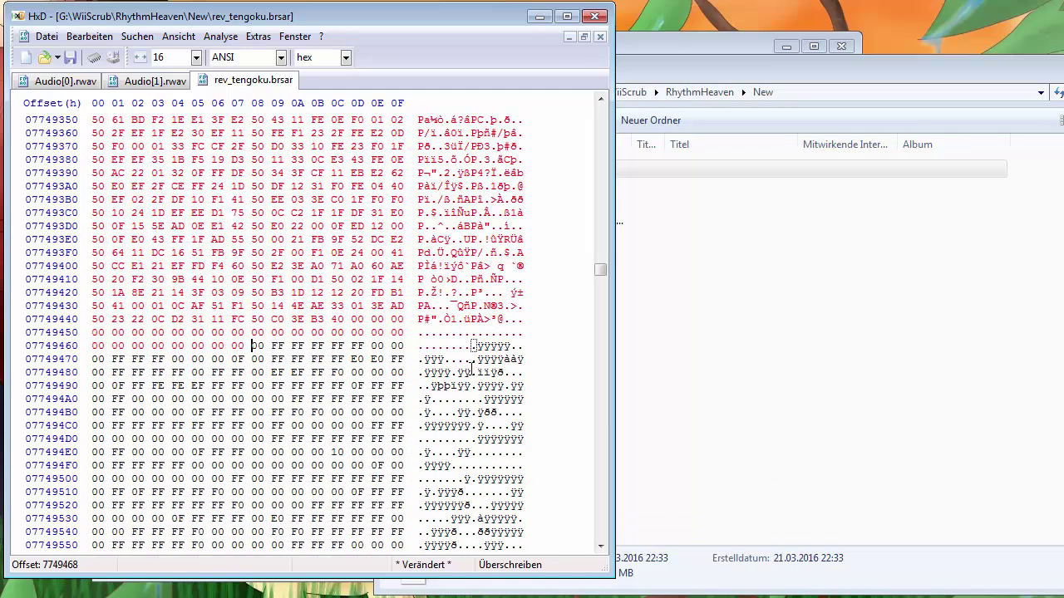
left_click_drag(472, 345, 508, 449)
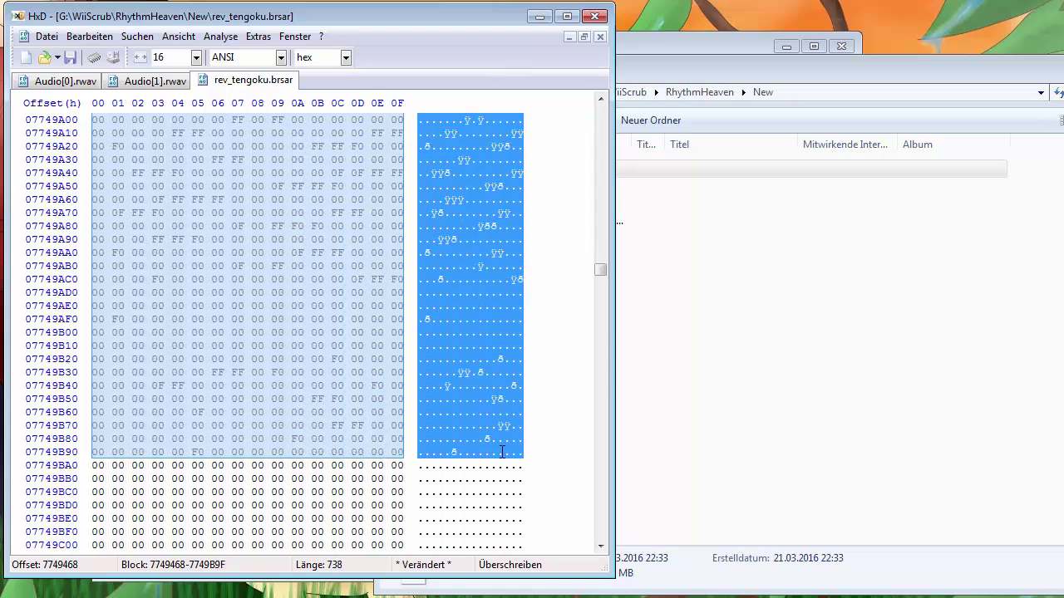
right_click(500, 451)
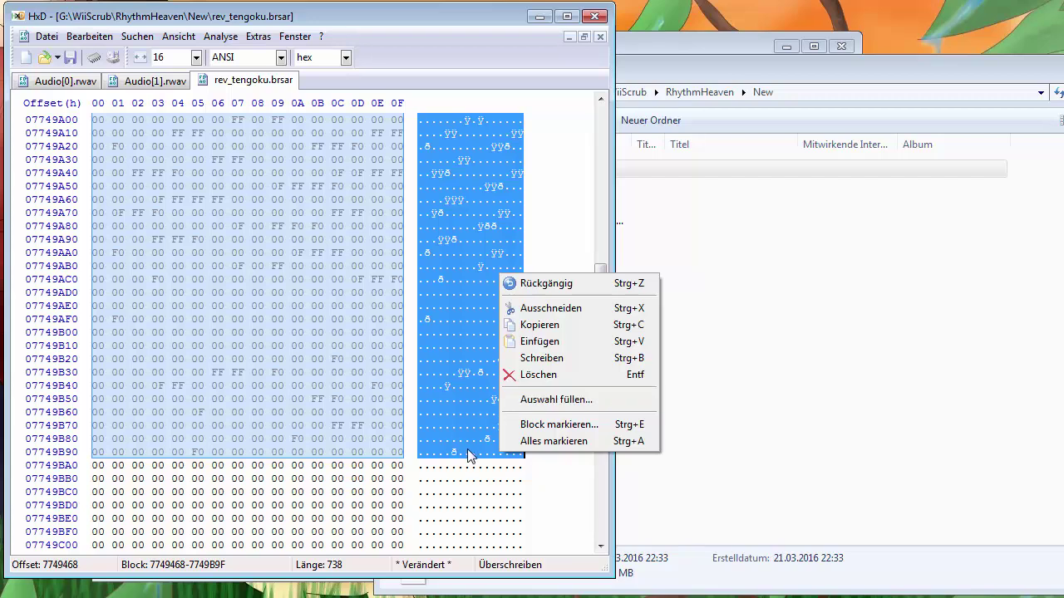
left_click(536, 400)
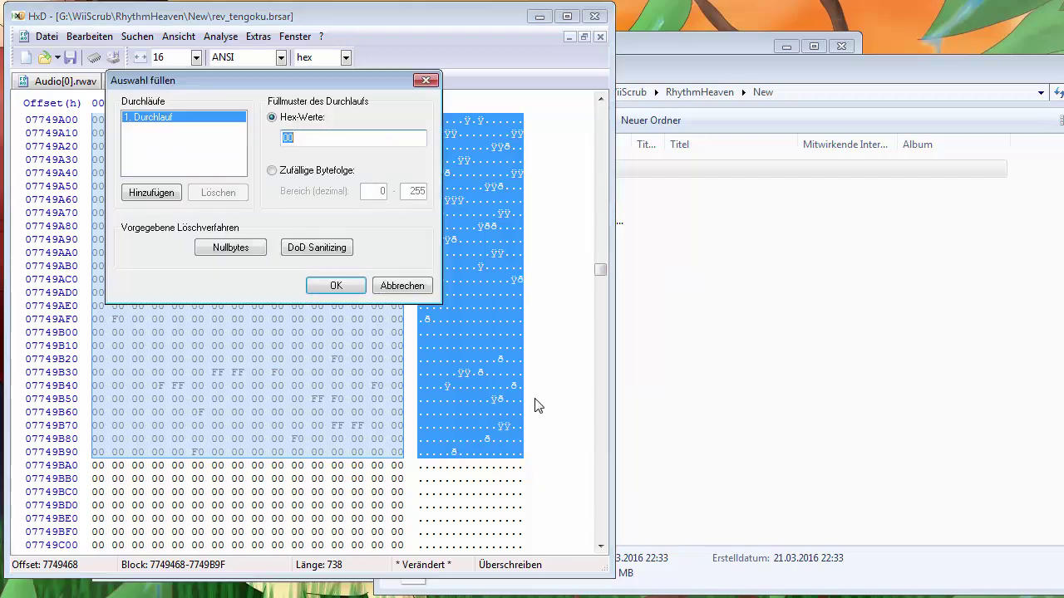
left_click(336, 285)
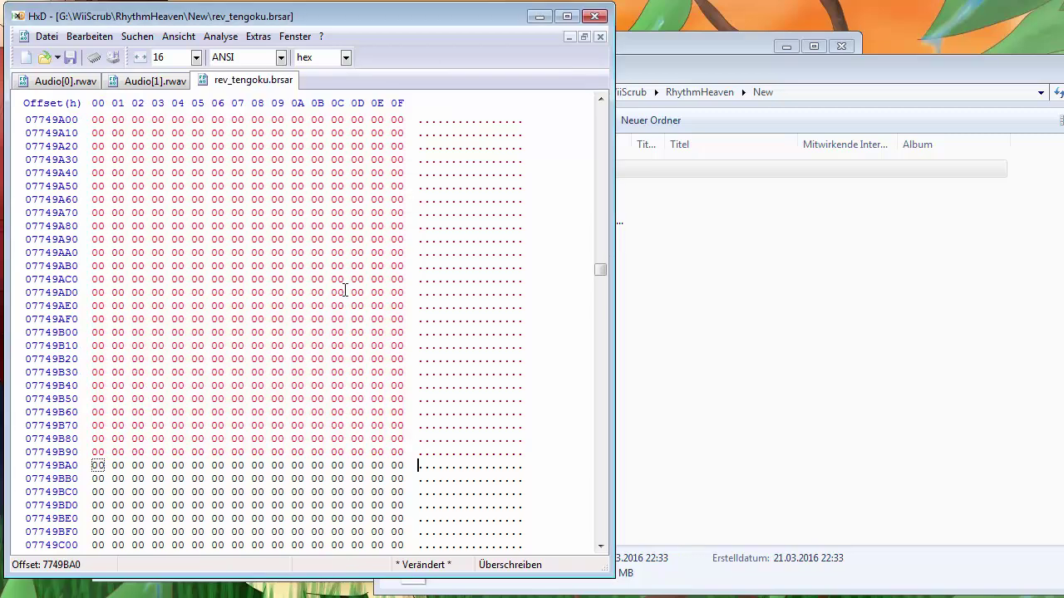
Review the zero-filled bytes following the new audio and save rev_tengoku.brsar
left_click(460, 395)
scroll(460, 395, "up", 14)
scroll(460, 394, "up", 20)
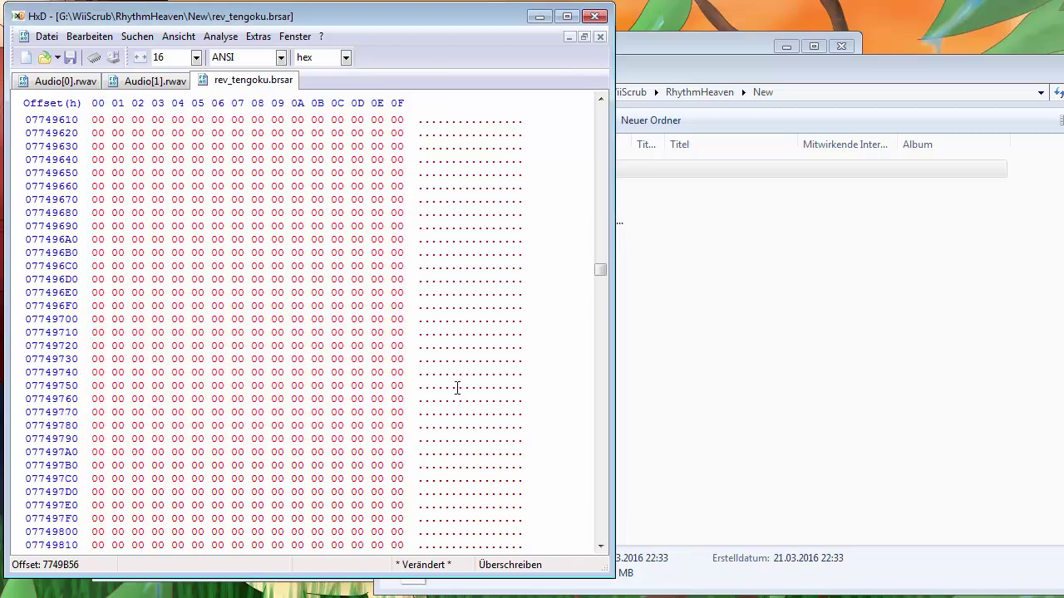
scroll(456, 375, "up", 3)
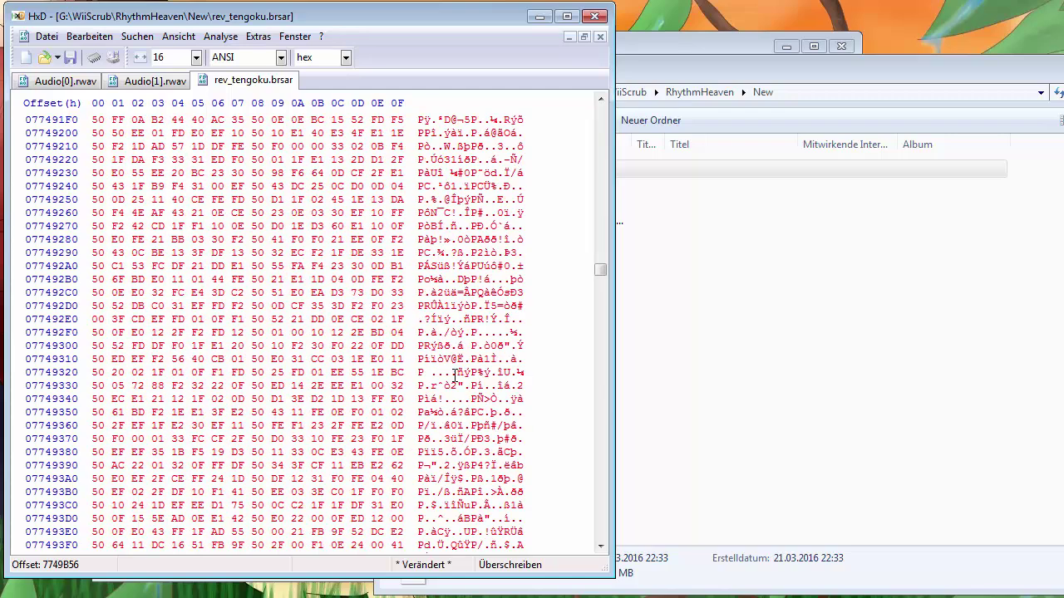
scroll(455, 375, "down", 20)
scroll(458, 360, "up", 6)
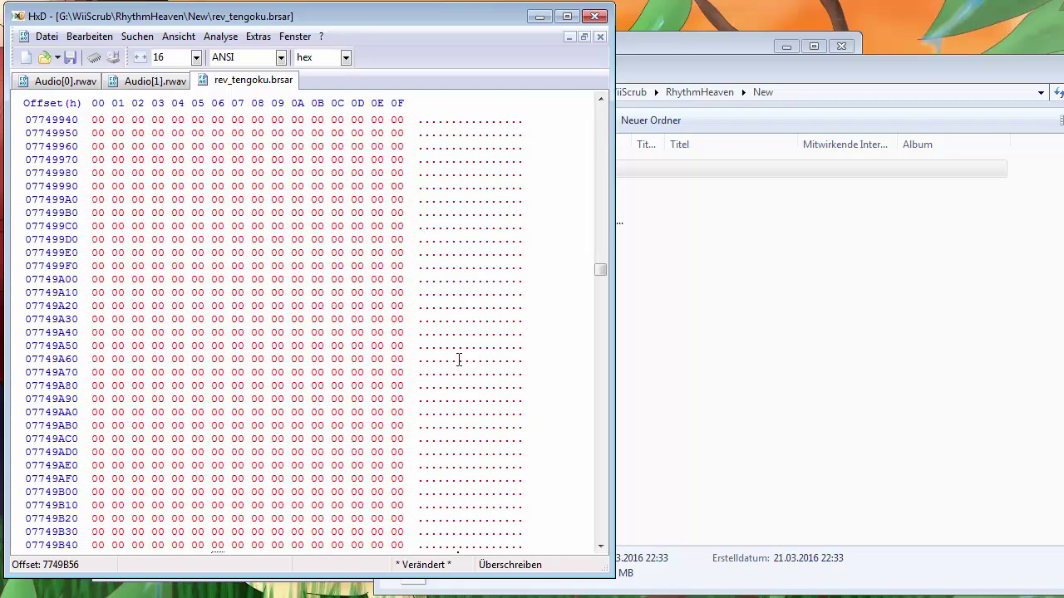
scroll(465, 347, "up", 20)
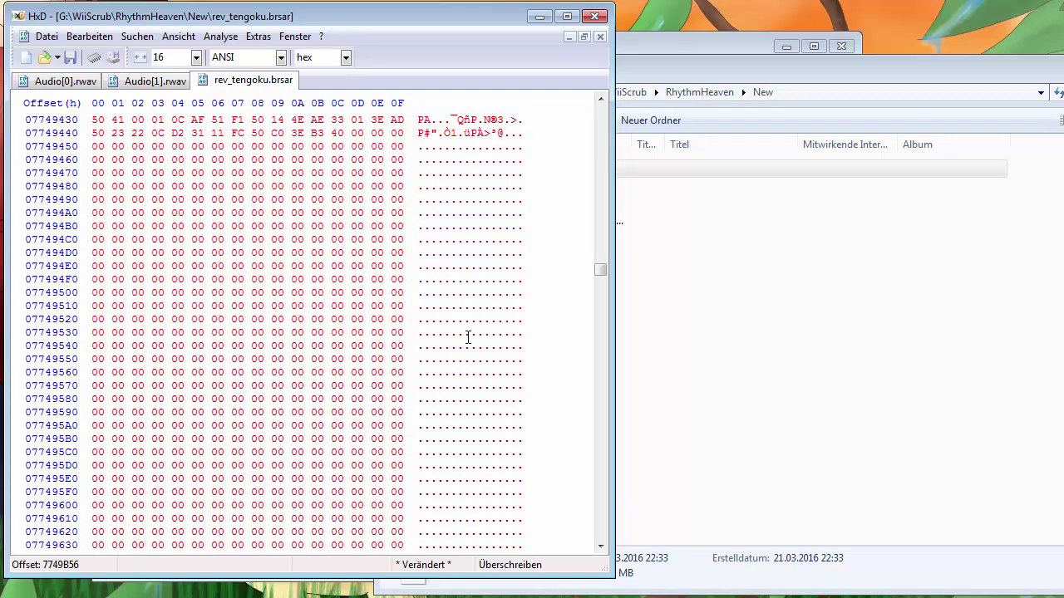
scroll(464, 335, "up", 18)
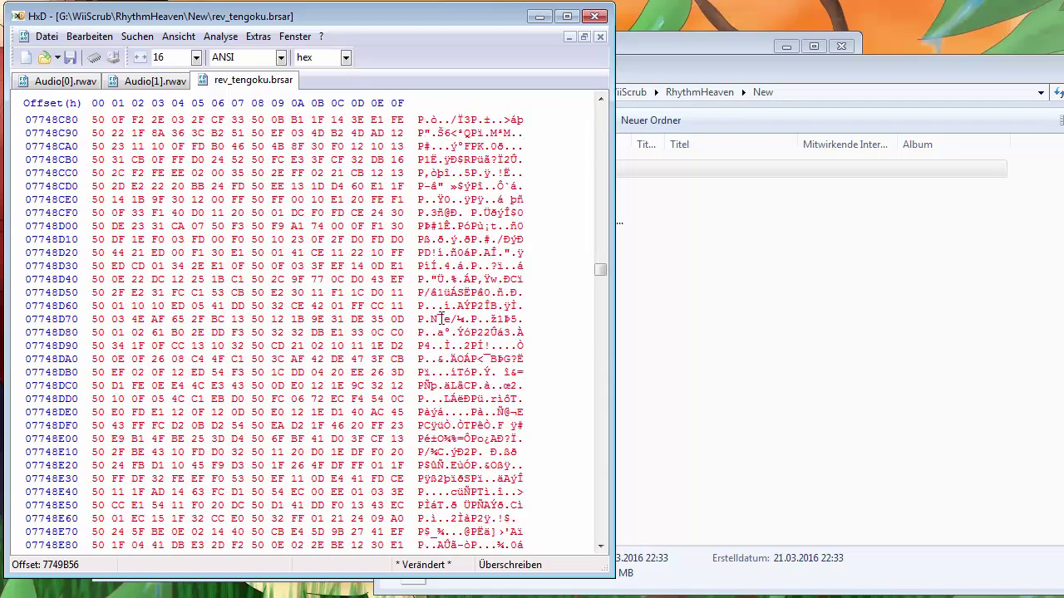
left_click(41, 37)
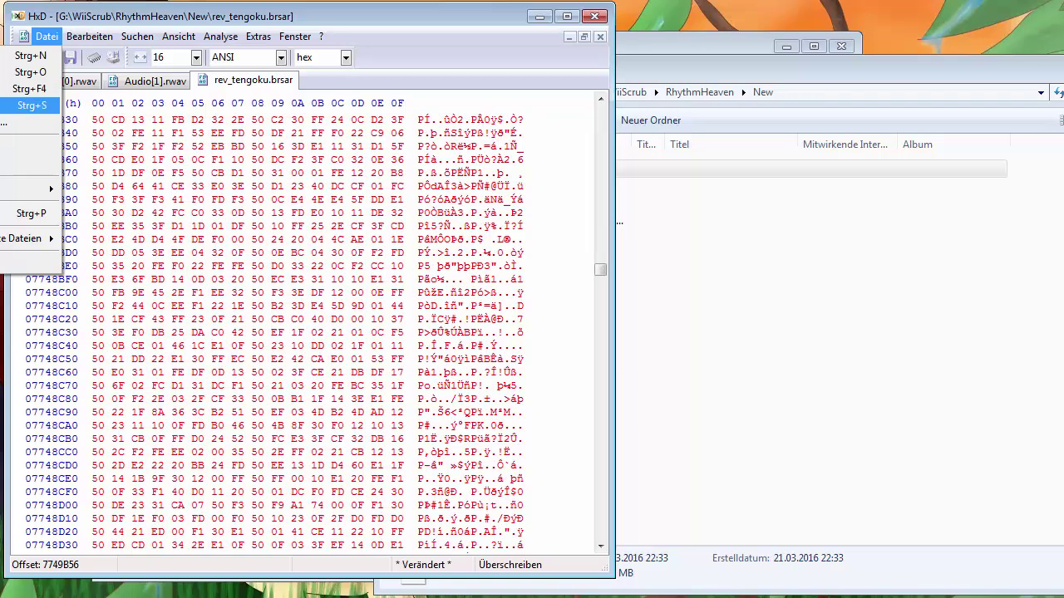
left_click(33, 104)
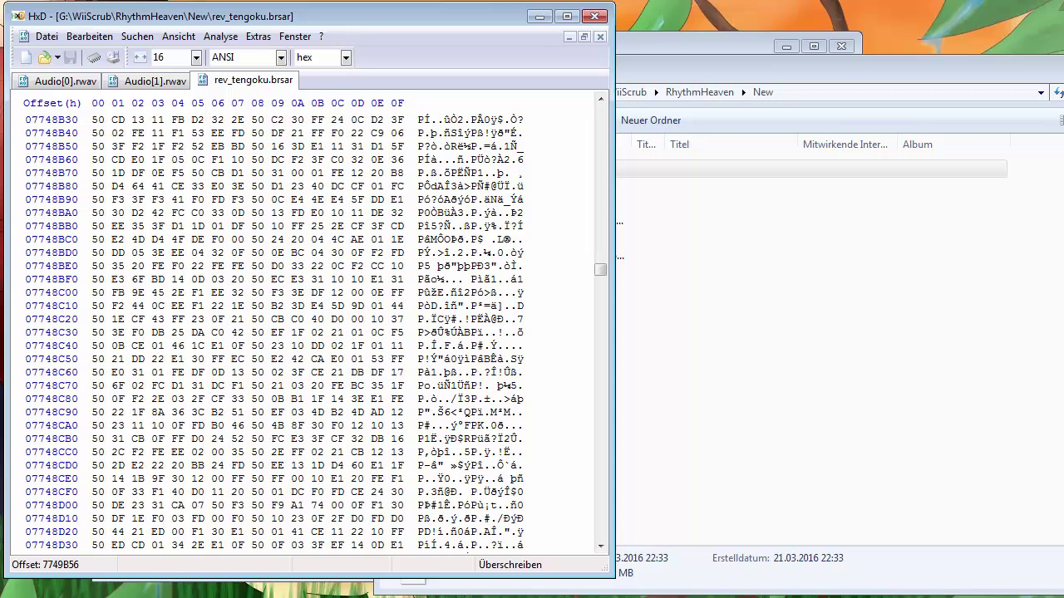
Switch to WIIScrubber and replace rev_tengoku.brsar in the disc's snd folder with the edited rev_tengoku.brsar from the New folder
left_click(333, 582)
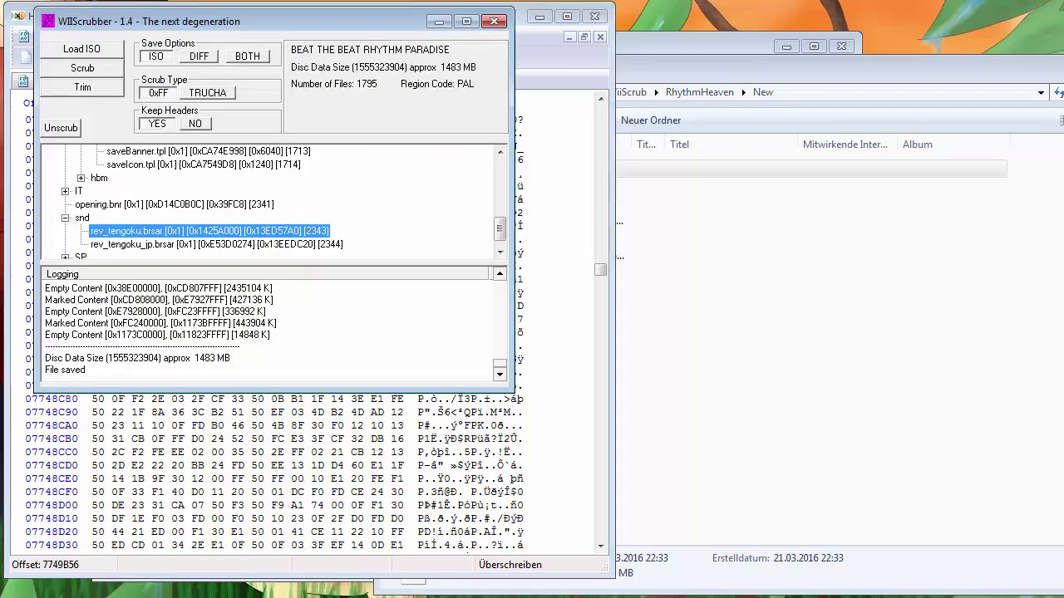
left_click_drag(207, 21, 258, 80)
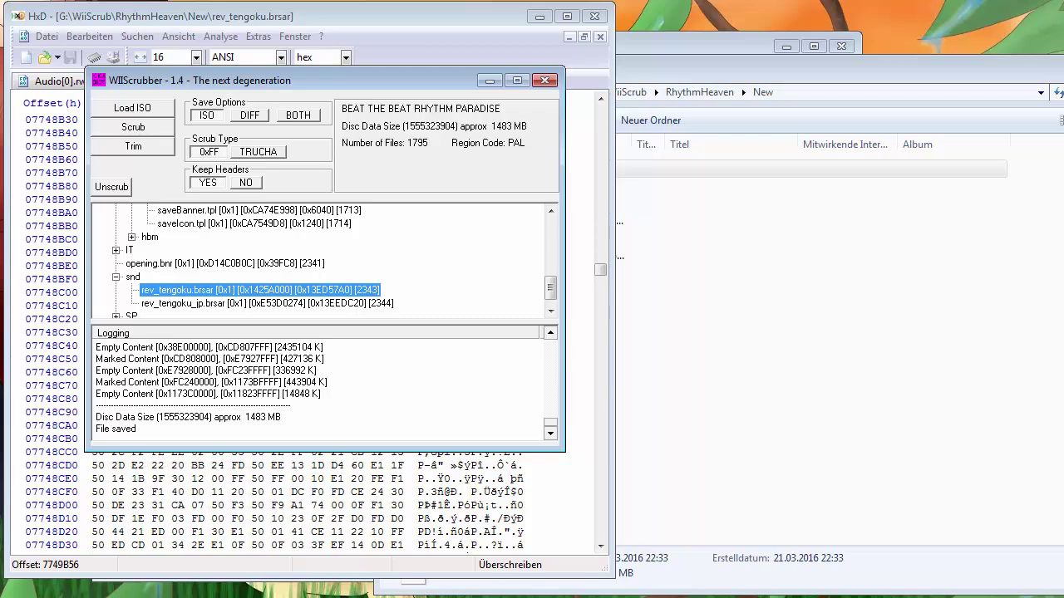
right_click(197, 291)
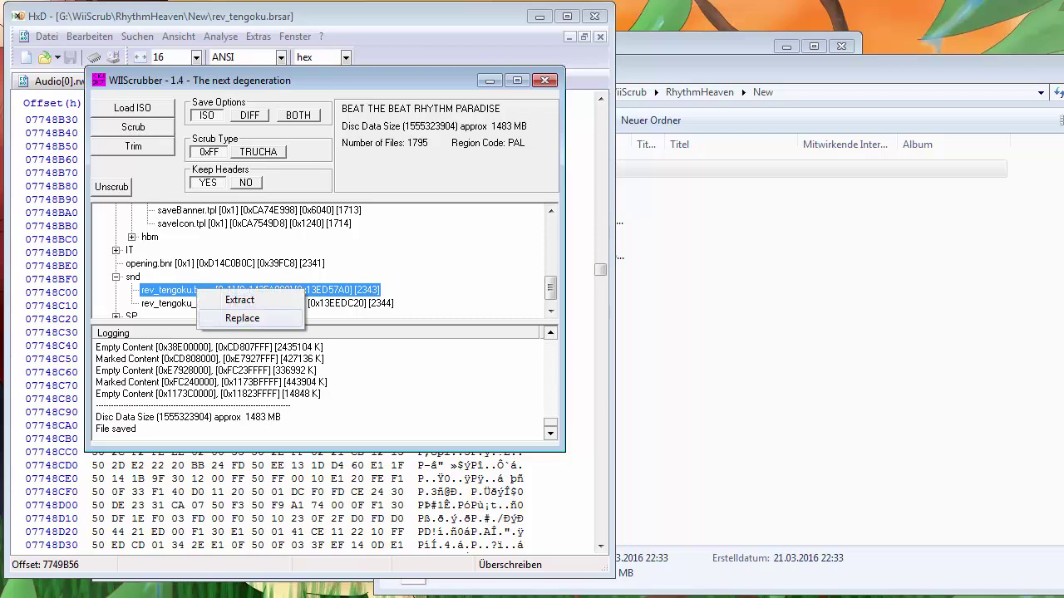
left_click(242, 318)
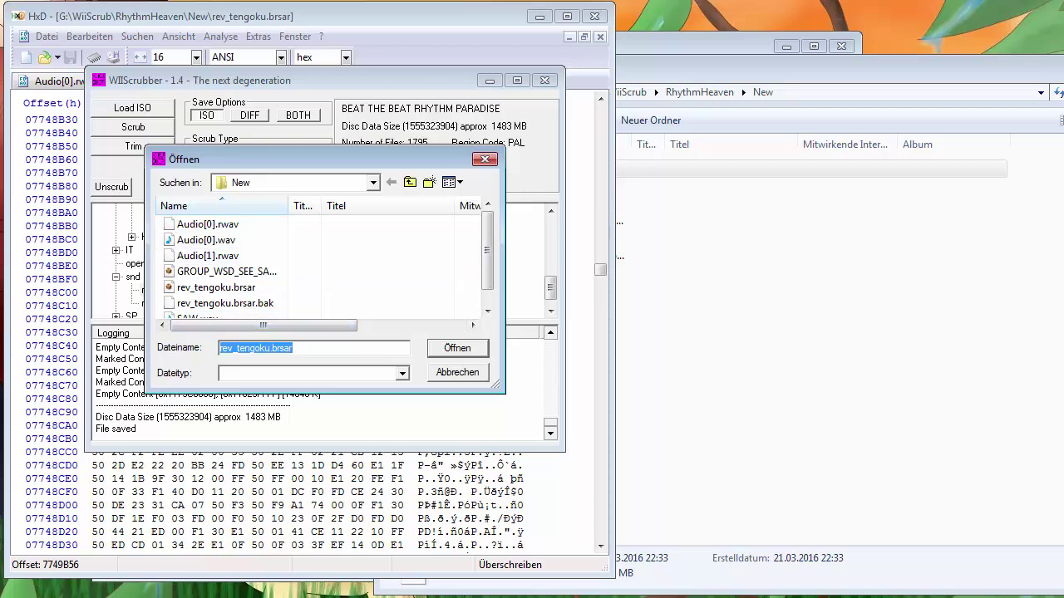
left_click(216, 287)
scroll(320, 257, "down", 1)
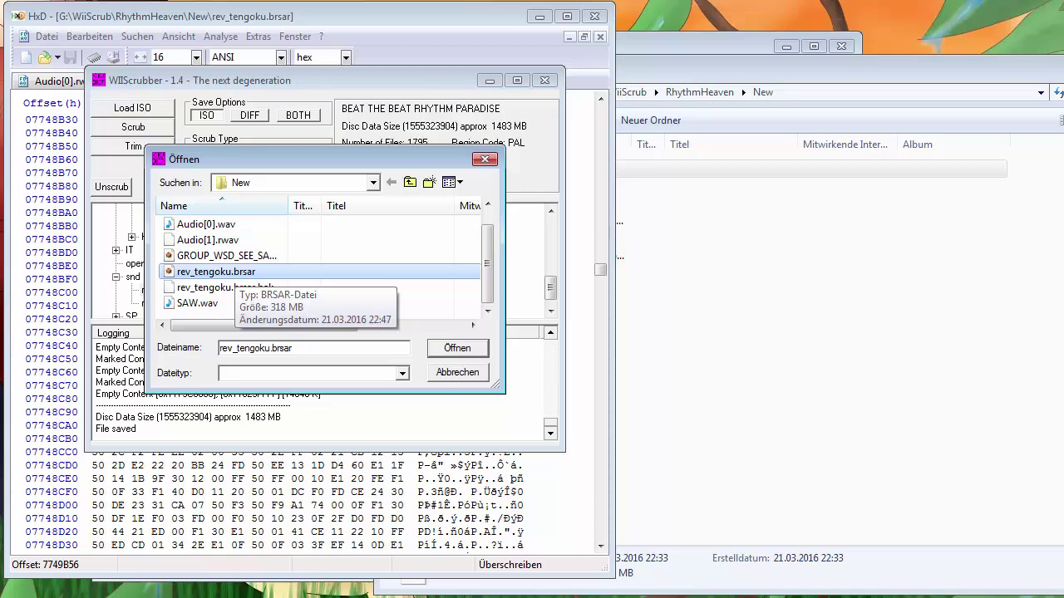
key("Return")
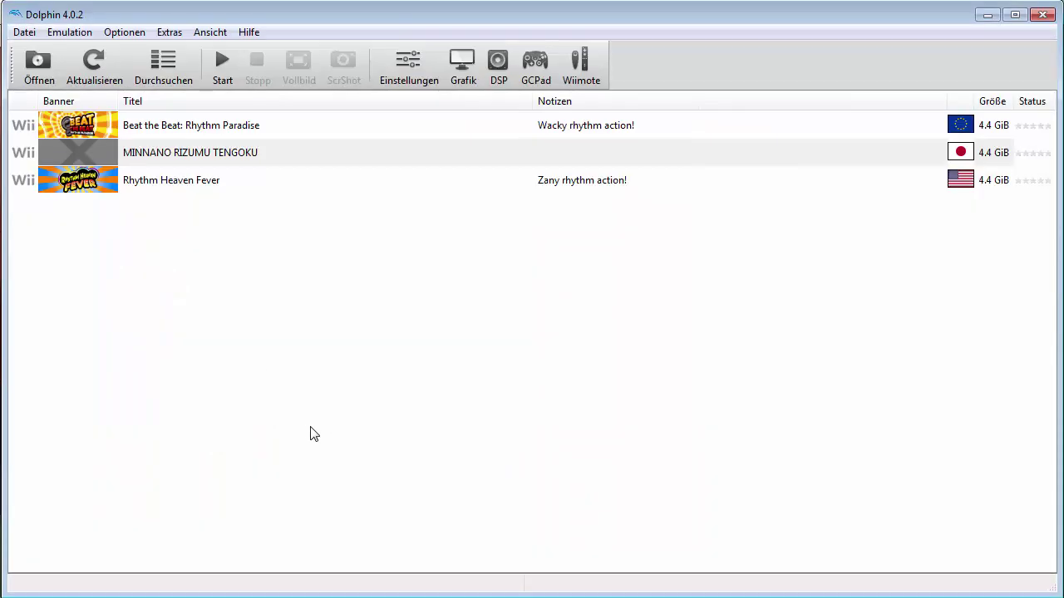
Select Beat the Beat: Rhythm Paradise in Dolphin, then return to WIIScrubber and acknowledge the finished file replacement
left_click(184, 133)
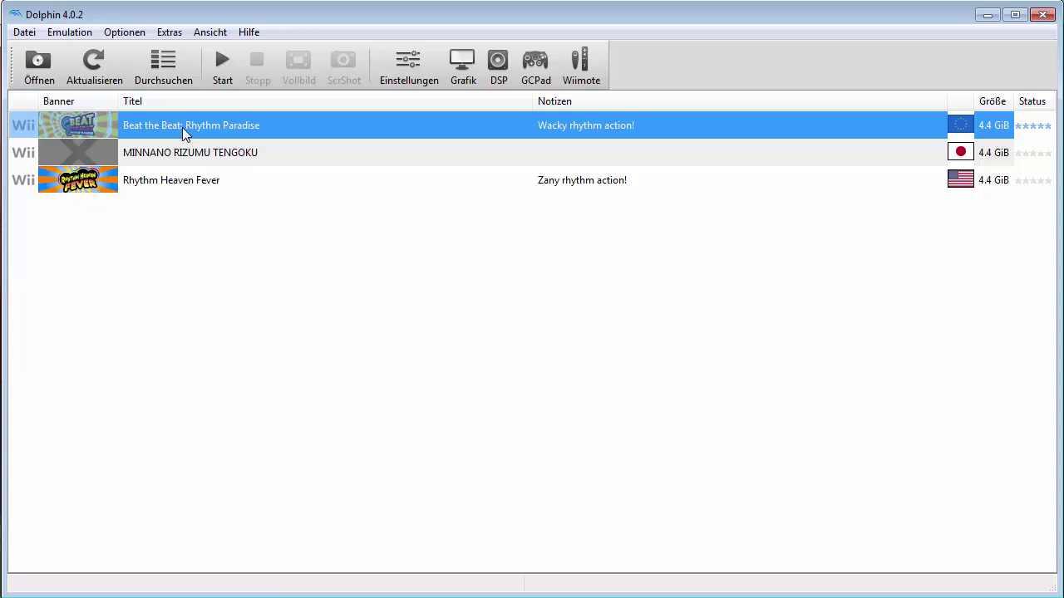
mouse_move(529, 596)
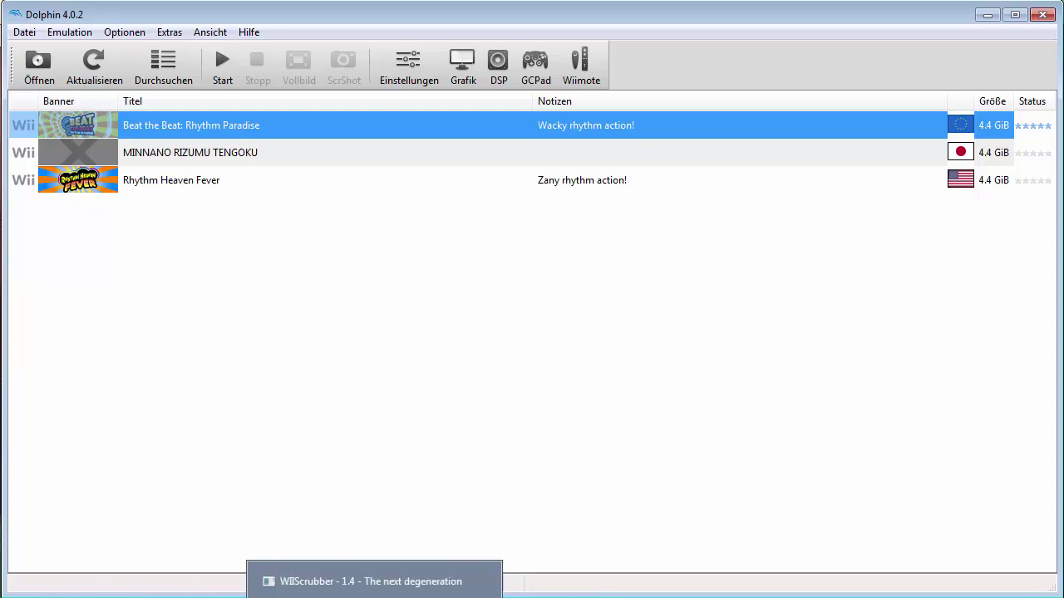
left_click(373, 593)
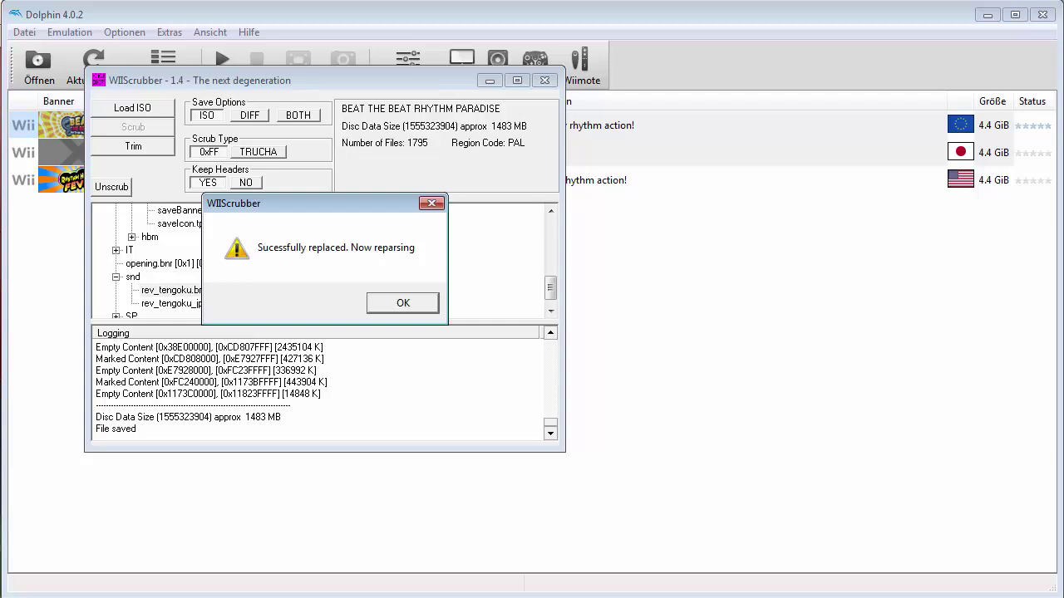
key("Return")
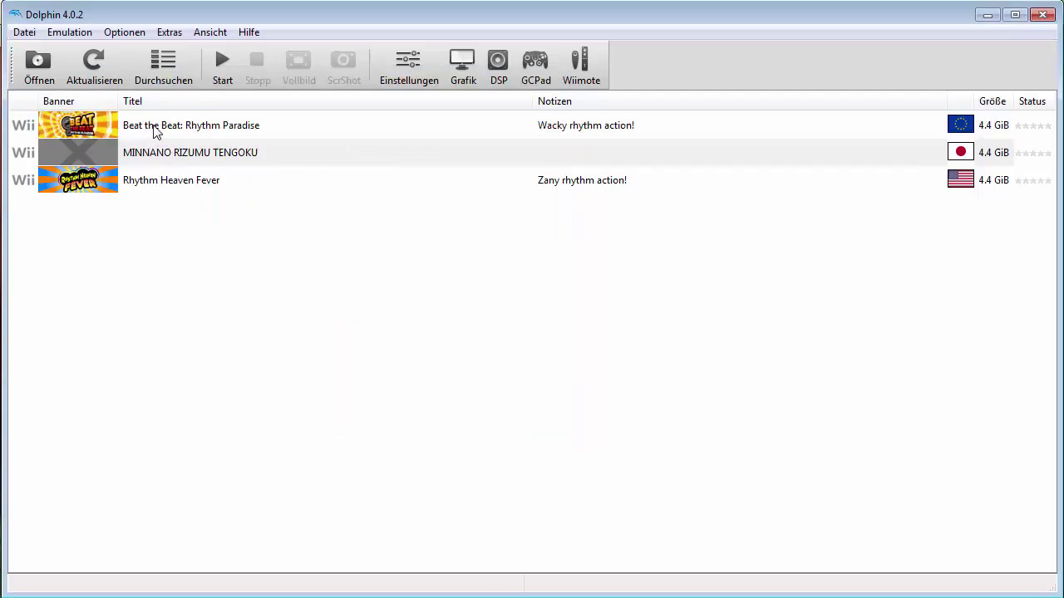
Try to launch Beat the Beat: Rhythm Paradise in Dolphin while WIIScrubber is still open
left_click(155, 130)
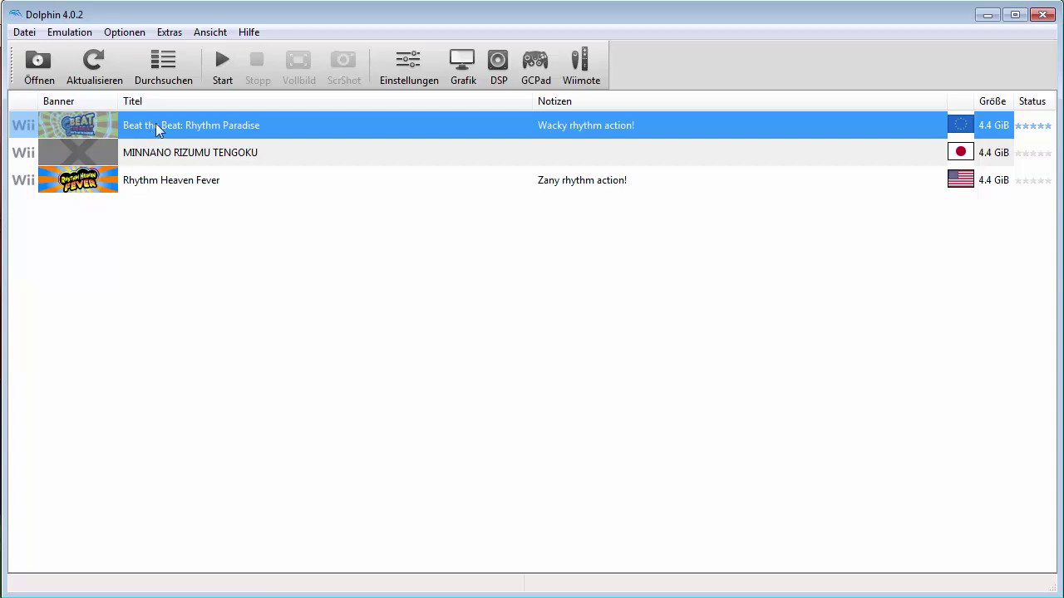
double_click(158, 129)
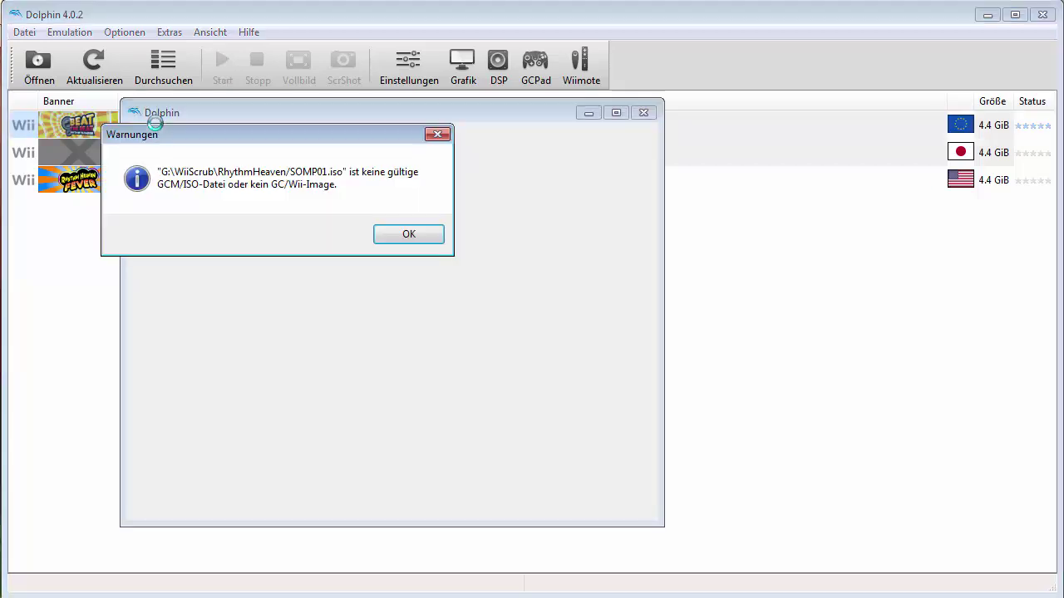
left_click(398, 239)
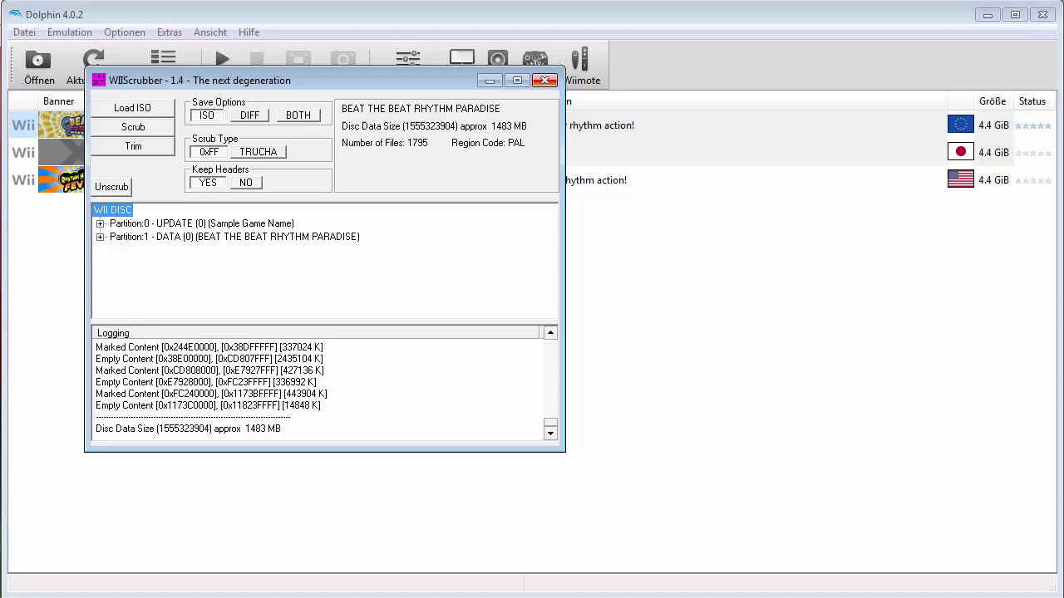
Exit WIIScrubber and launch Beat the Beat: Rhythm Paradise in Dolphin
left_click(544, 80)
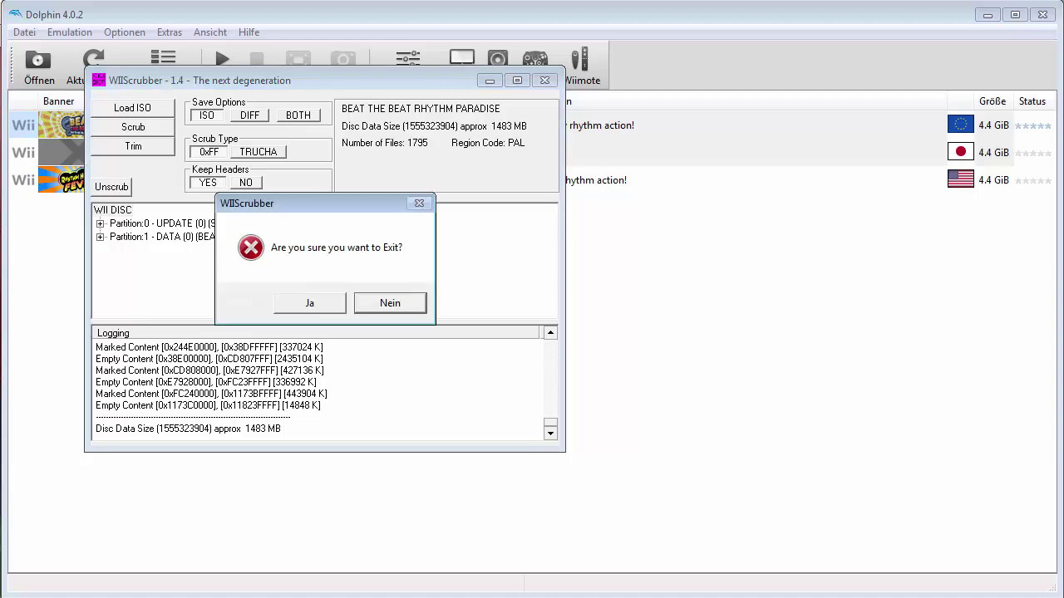
left_click(309, 303)
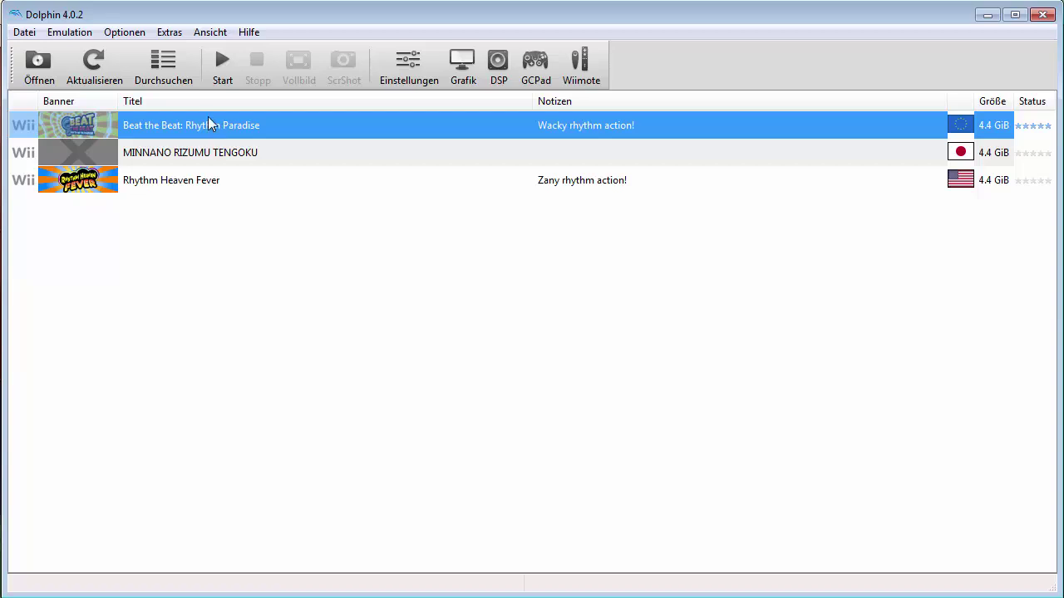
double_click(209, 127)
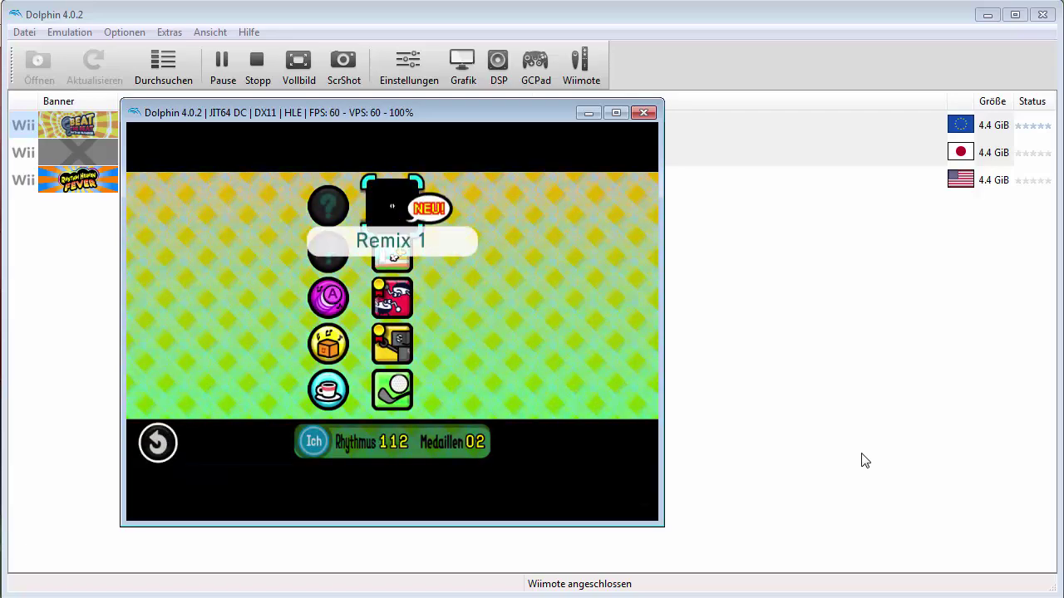
Start the Wippen minigame to test the replaced See-Saw music
key("Down")
key("Down")
key("Return")
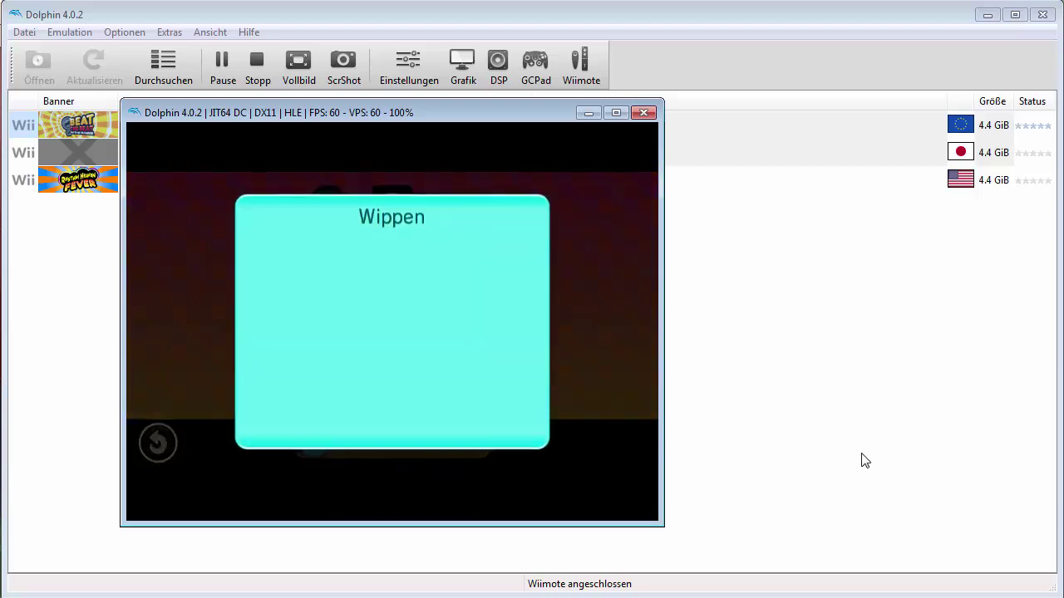
key("Return")
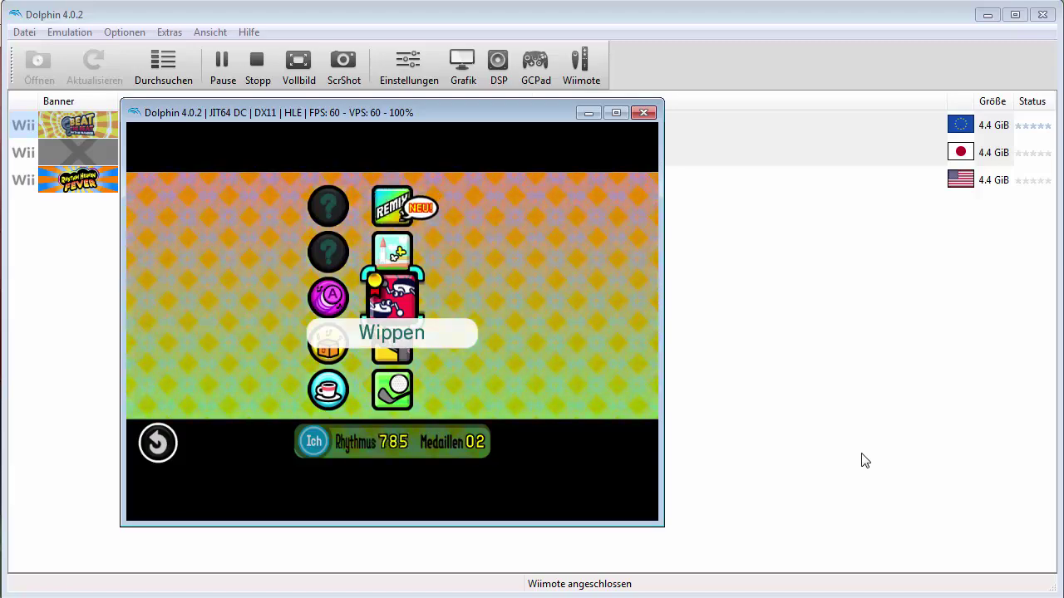
Leave the Wippen entry, bring the game window back up and stop the running emulation
key("Up")
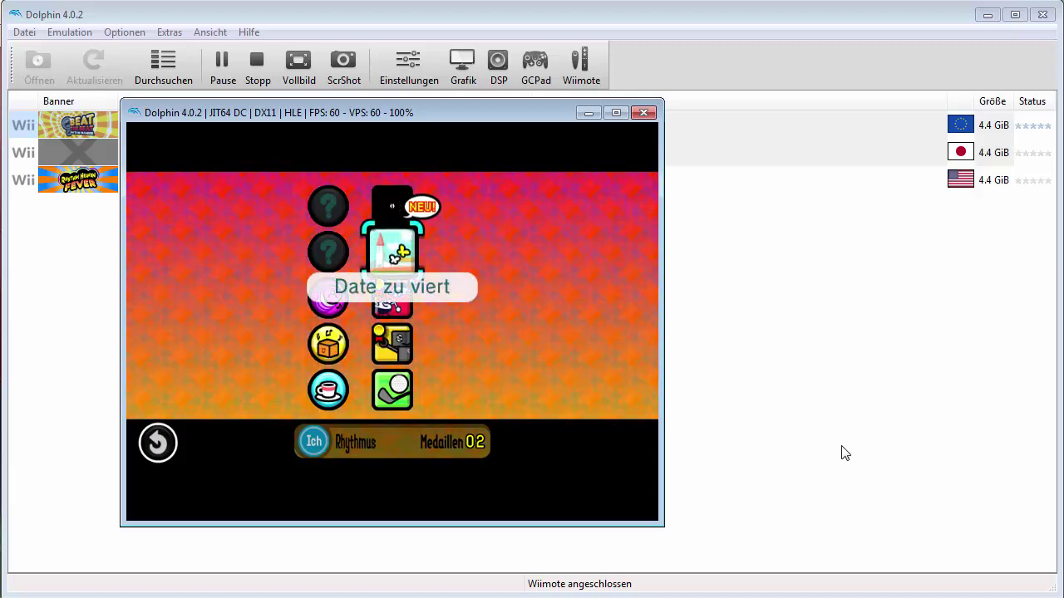
left_click(595, 117)
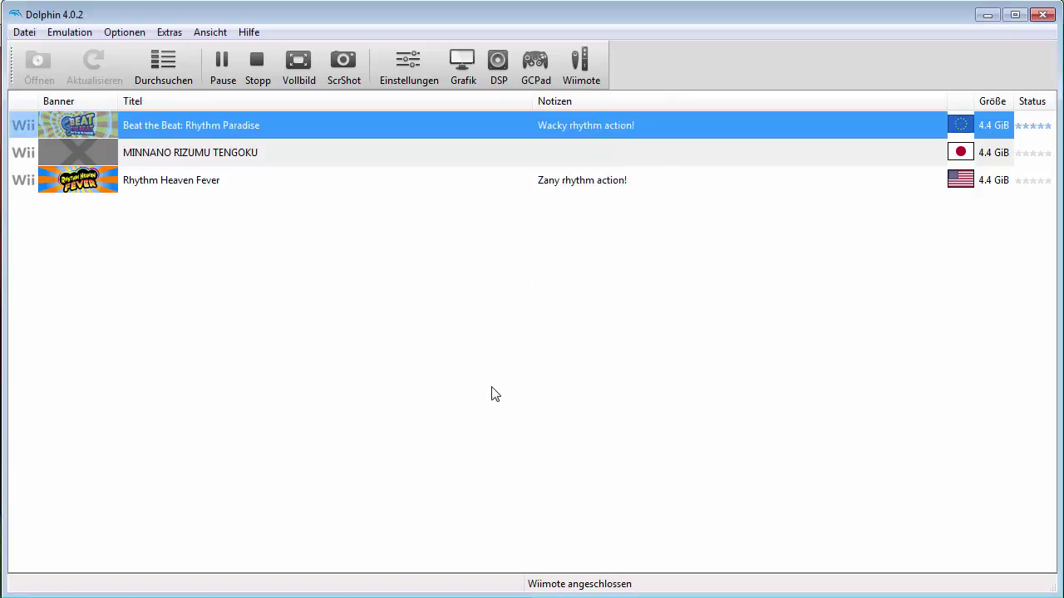
mouse_move(502, 592)
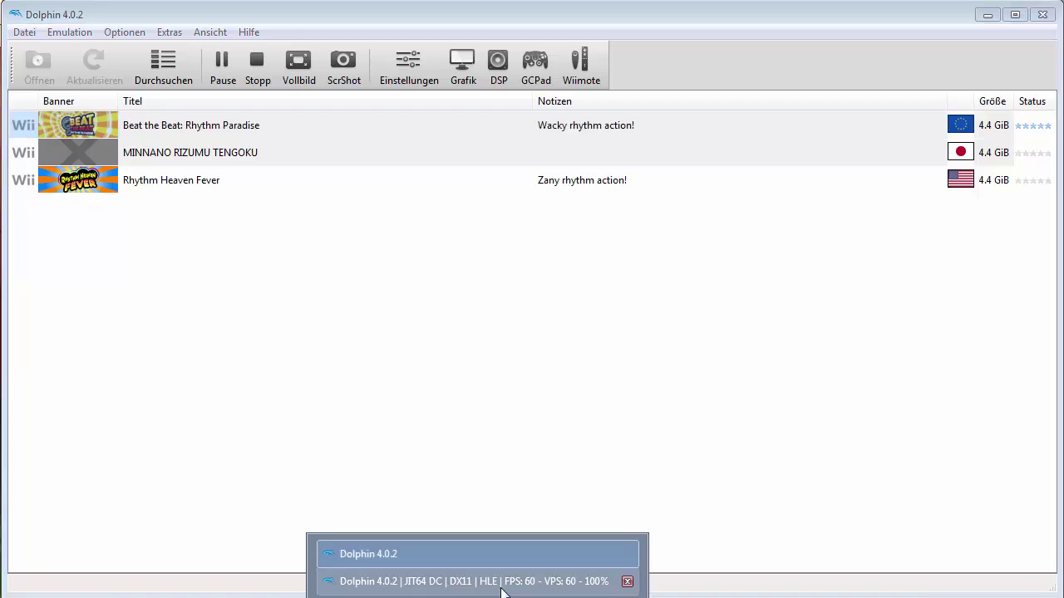
left_click(582, 555)
left_click(534, 577)
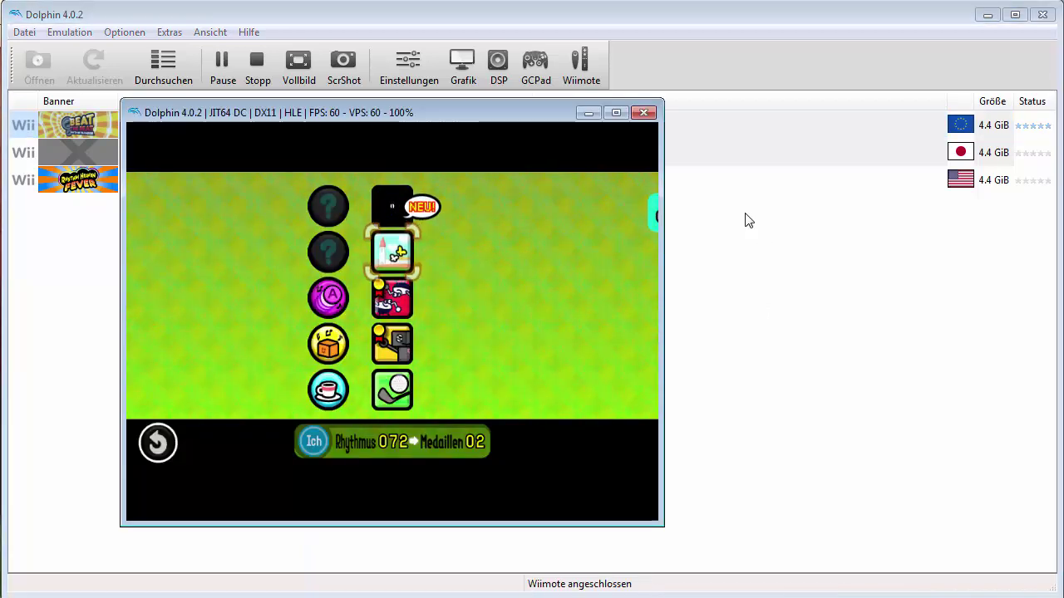
left_click(644, 114)
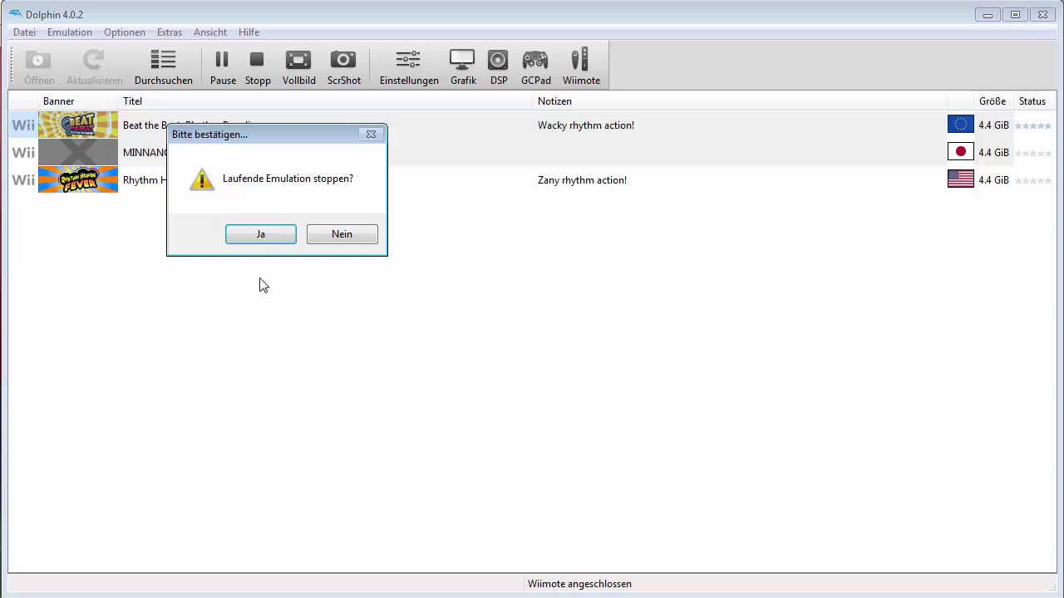
left_click(260, 236)
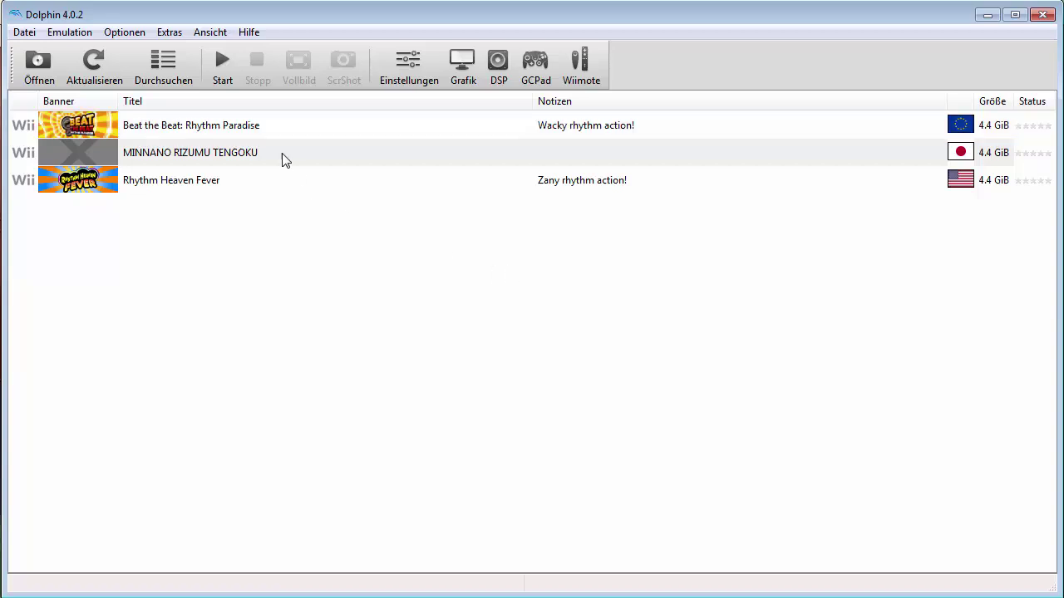
left_click(270, 135)
left_click(352, 221)
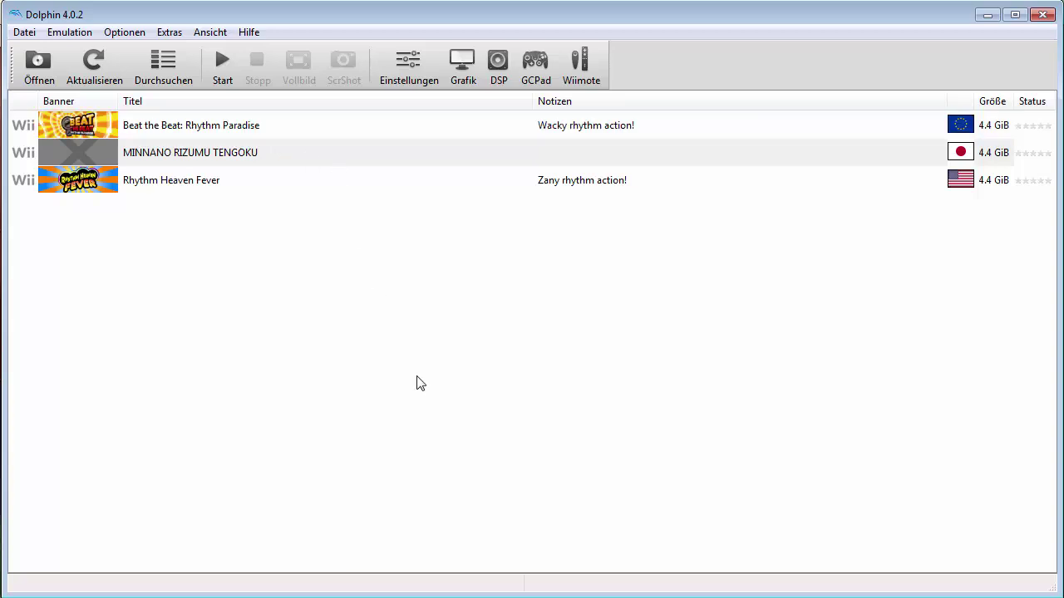